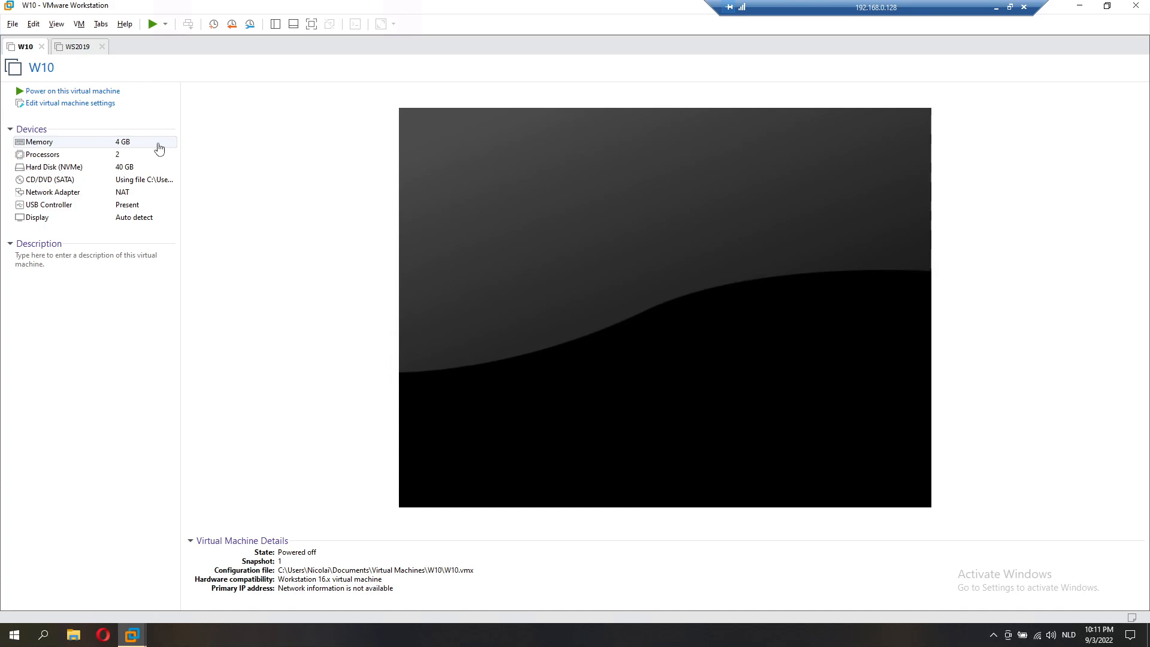
Step: Launch the Opera browser from the Windows taskbar, leaving the W10 VM powered off
{"action": "left_click", "coordinate": [113, 640]}
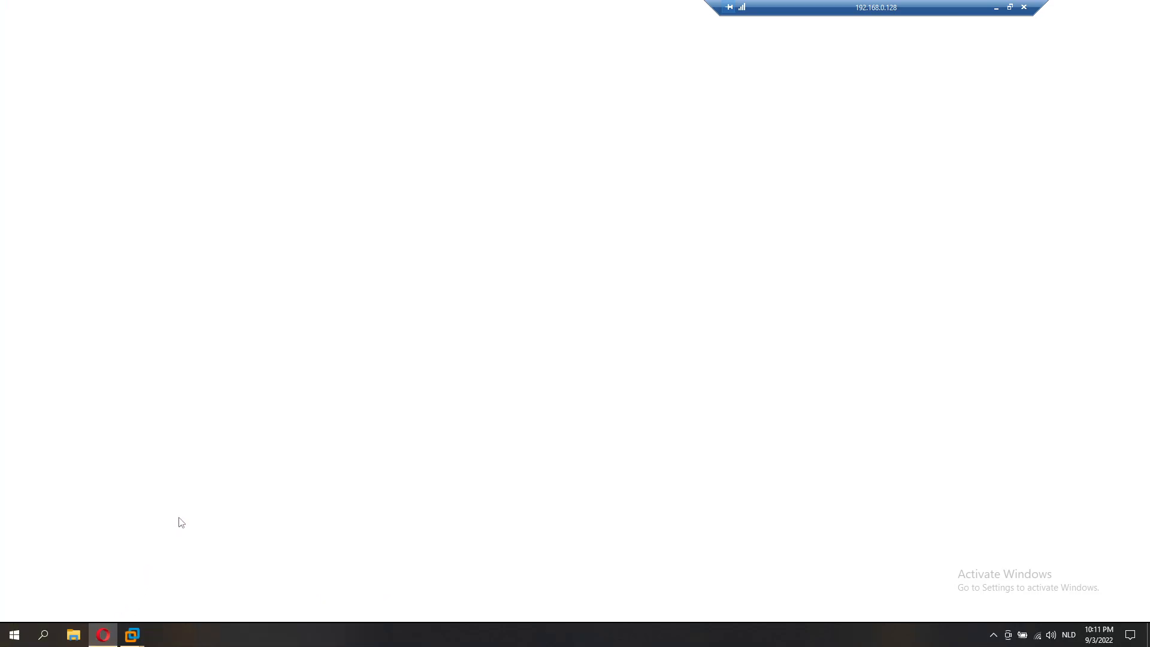
Step: Search 'windows server 2019 download' and open the Evaluation Center result in a new tab
{"action": "type", "text": "windows"}
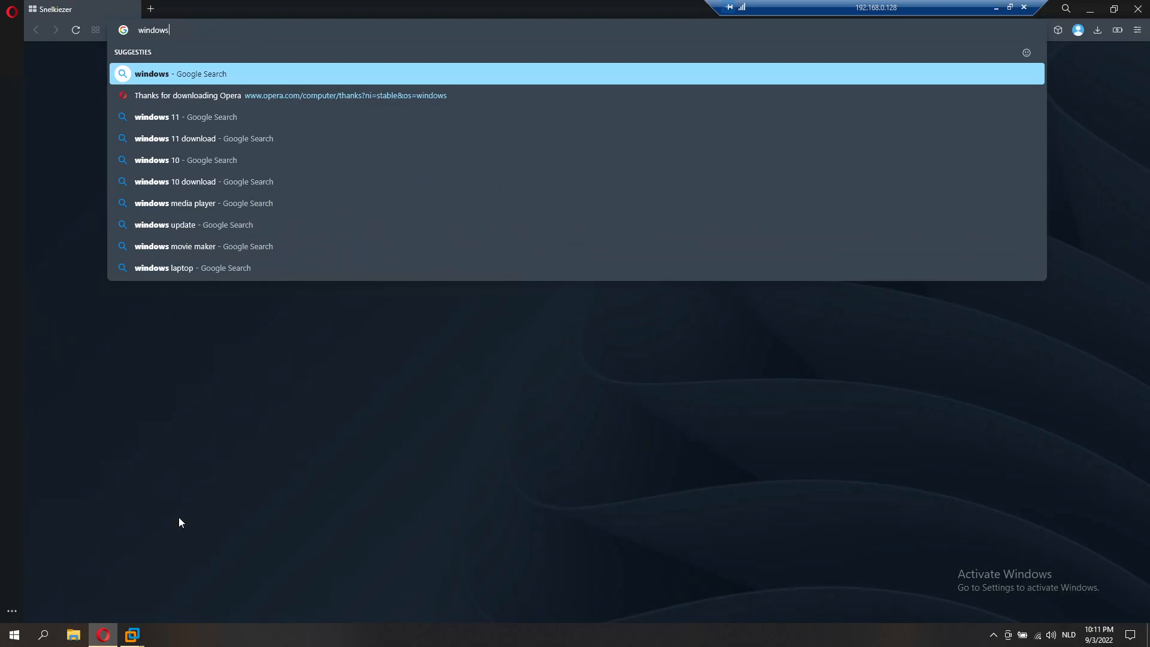
{"action": "type", "text": " server 20"}
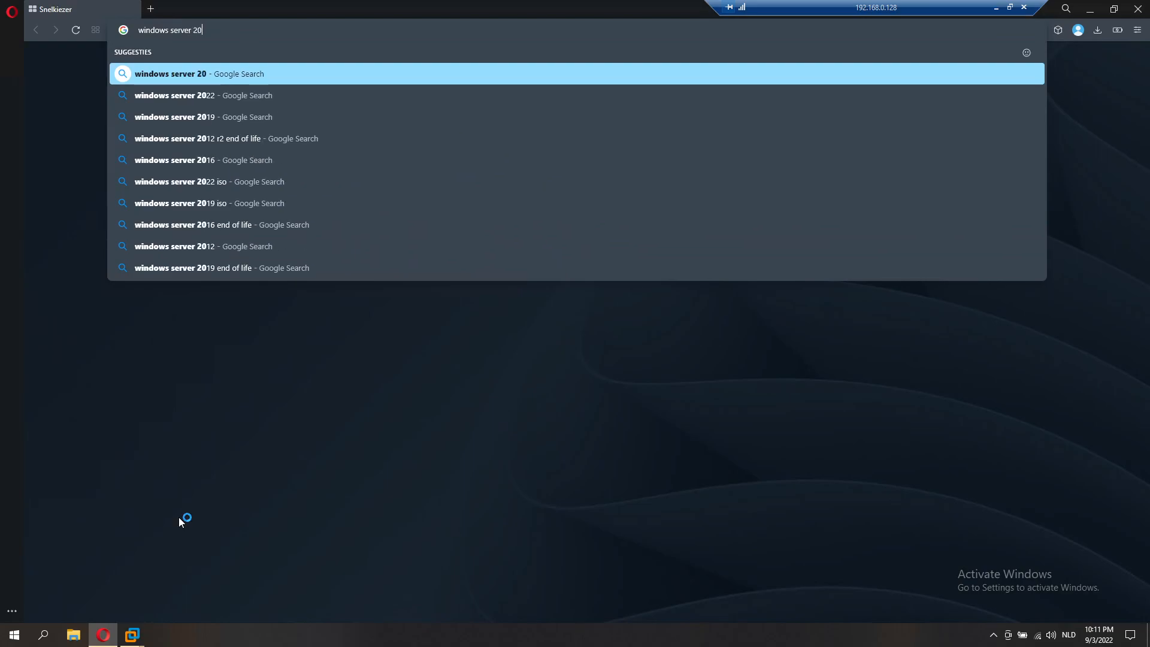
{"action": "type", "text": "19 download"}
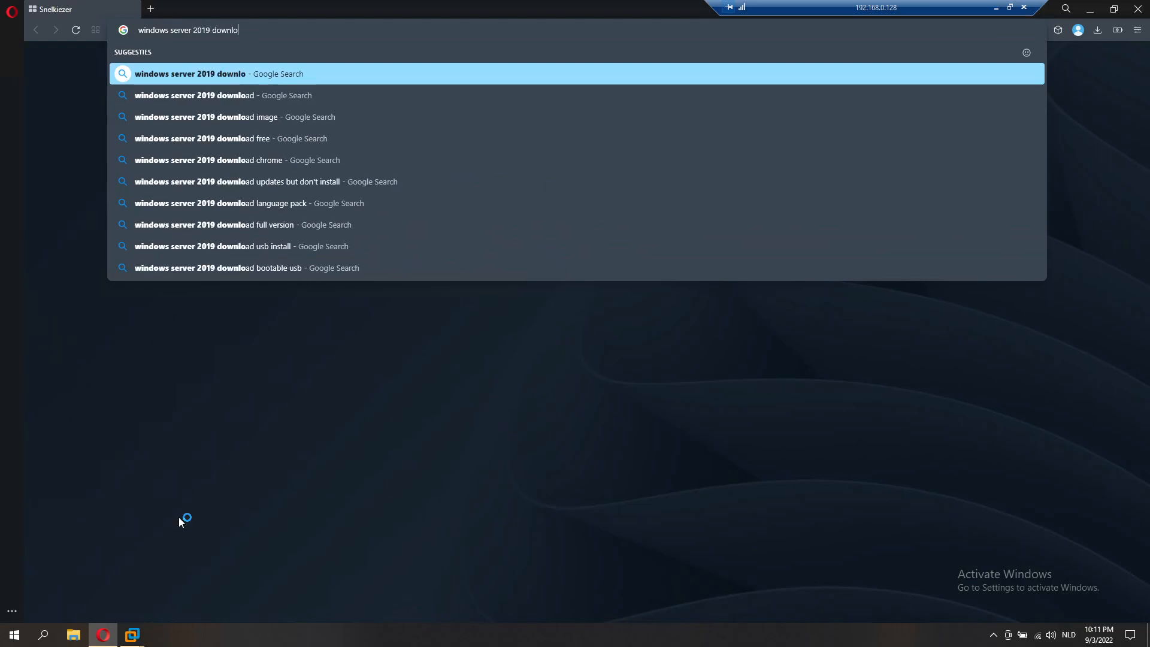
{"action": "key", "text": "Return"}
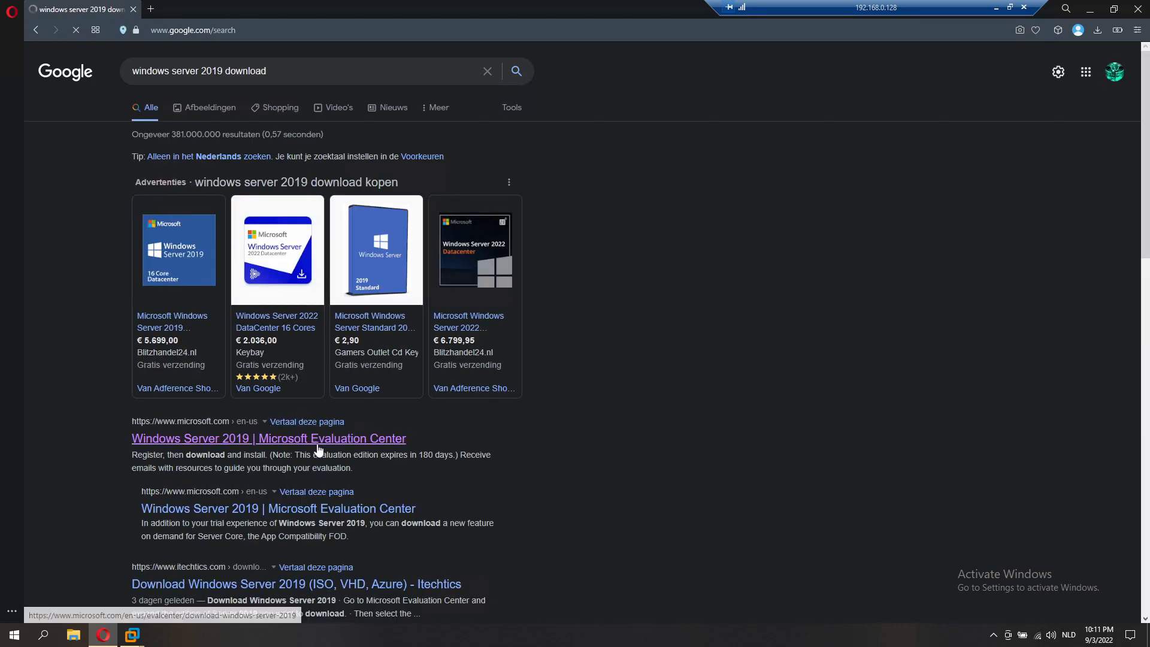
{"action": "right_click", "coordinate": [317, 444]}
{"action": "left_click", "coordinate": [334, 461]}
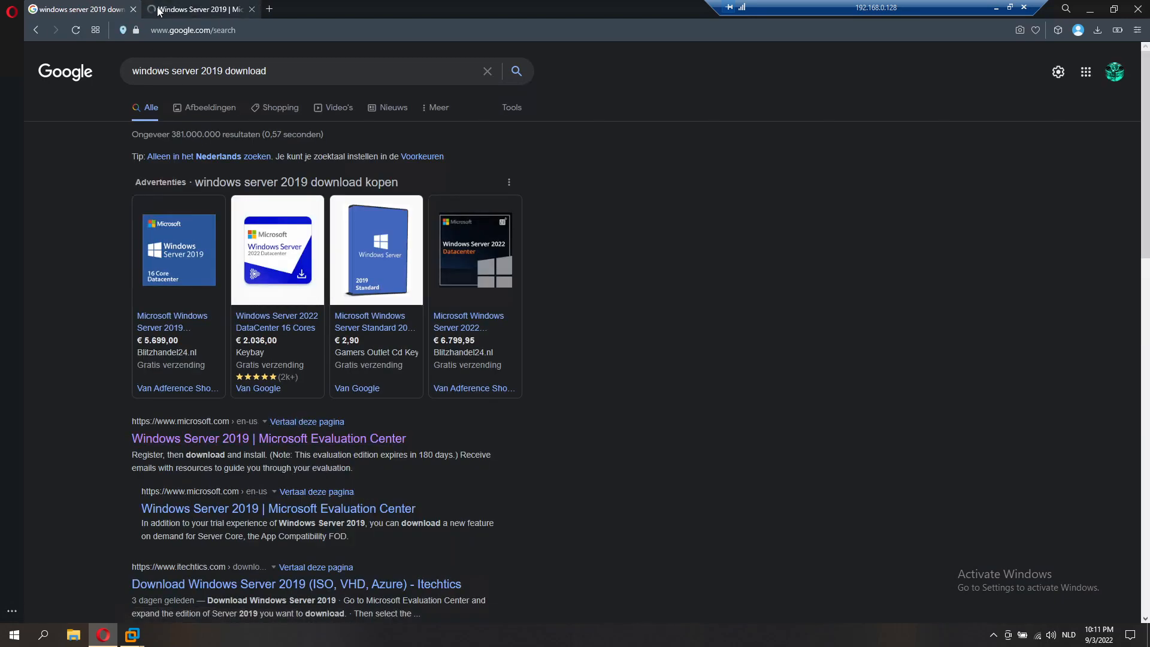
{"action": "left_click", "coordinate": [175, 12]}
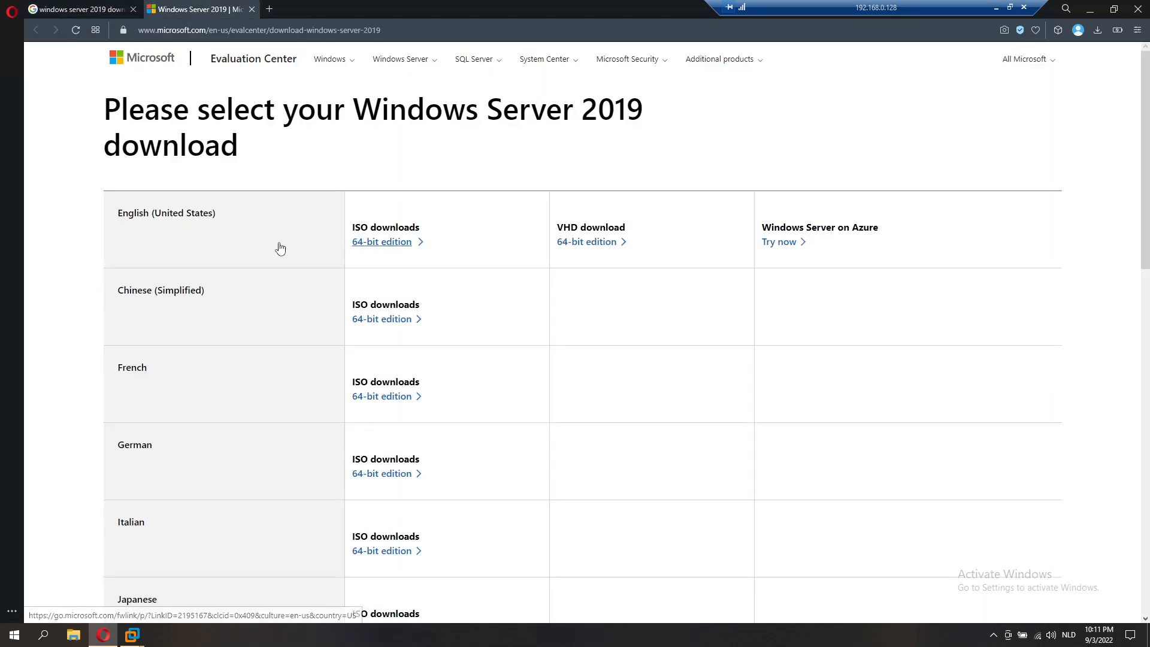
Step: Dismiss the Microsoft survey, start the English 64-bit ISO download, then cancel it
{"action": "left_click", "coordinate": [576, 376]}
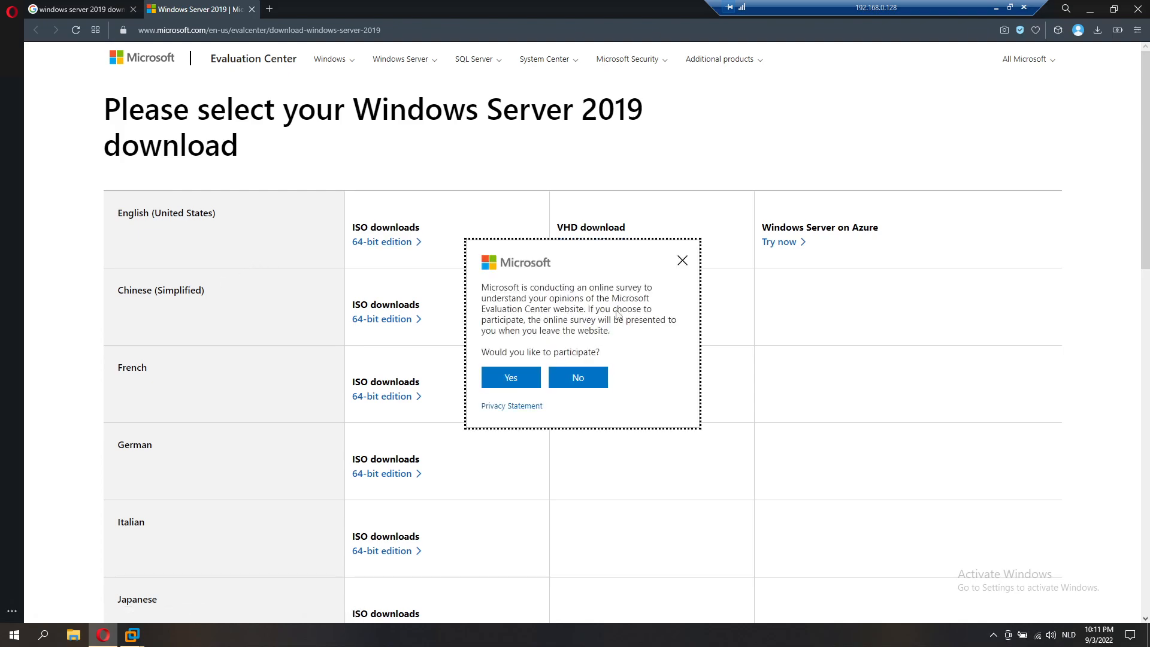
{"action": "left_click", "coordinate": [682, 260]}
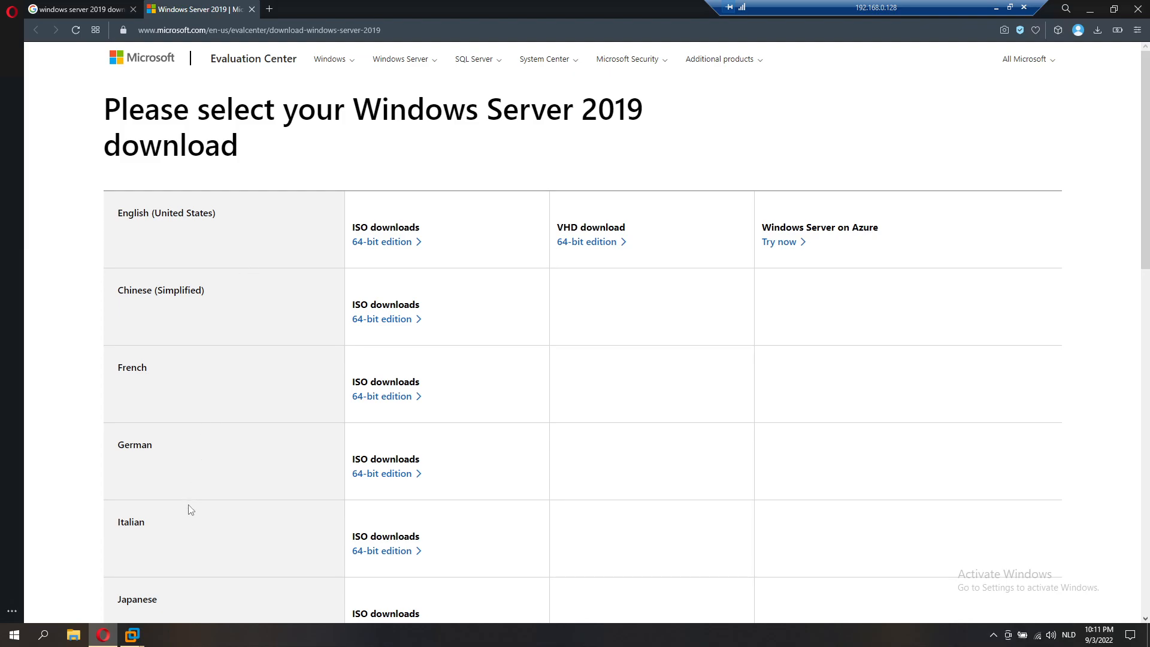
{"action": "scroll", "coordinate": [172, 401], "scroll_direction": "down", "scroll_amount": 3}
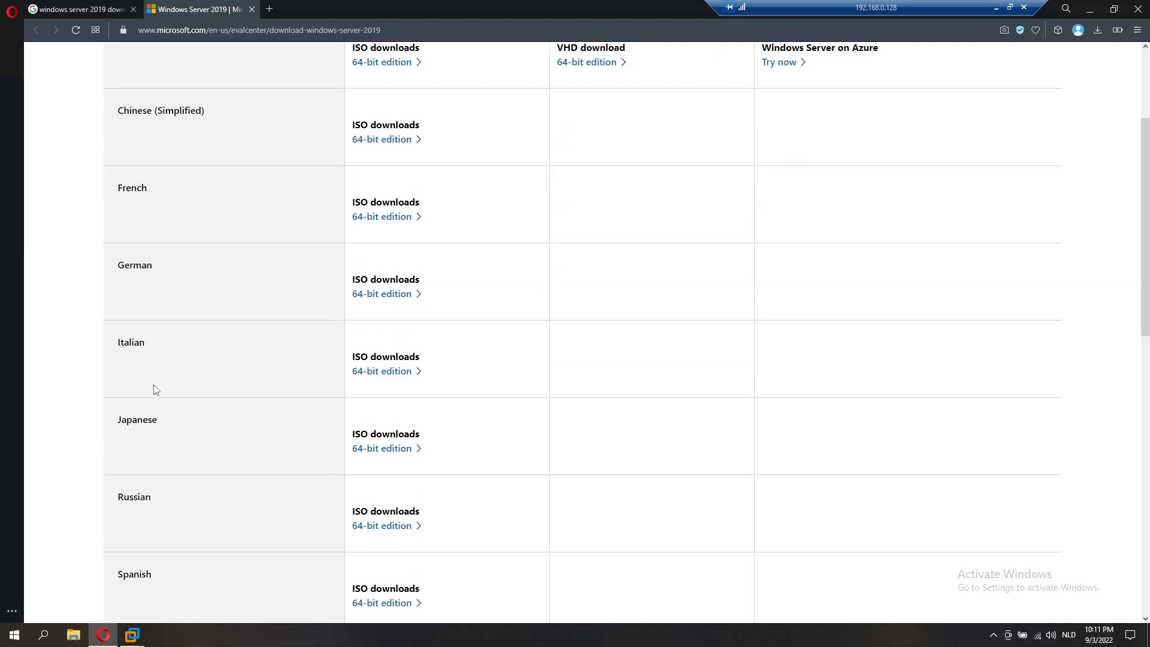
{"action": "scroll", "coordinate": [157, 384], "scroll_direction": "up", "scroll_amount": 3}
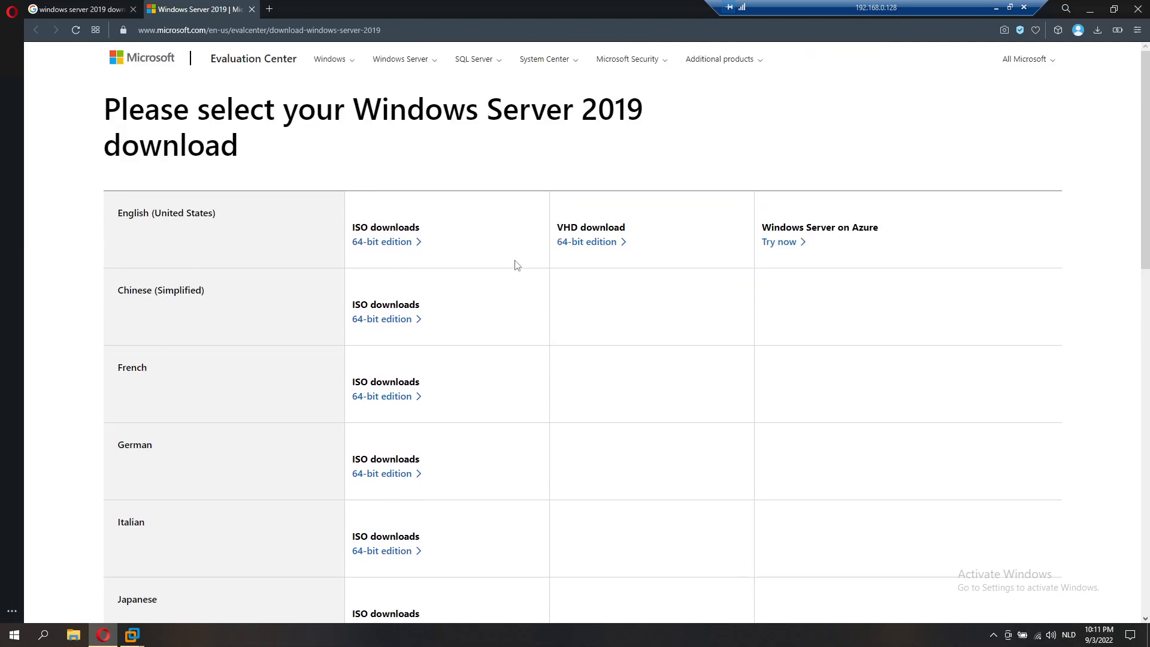
{"action": "left_click", "coordinate": [368, 246]}
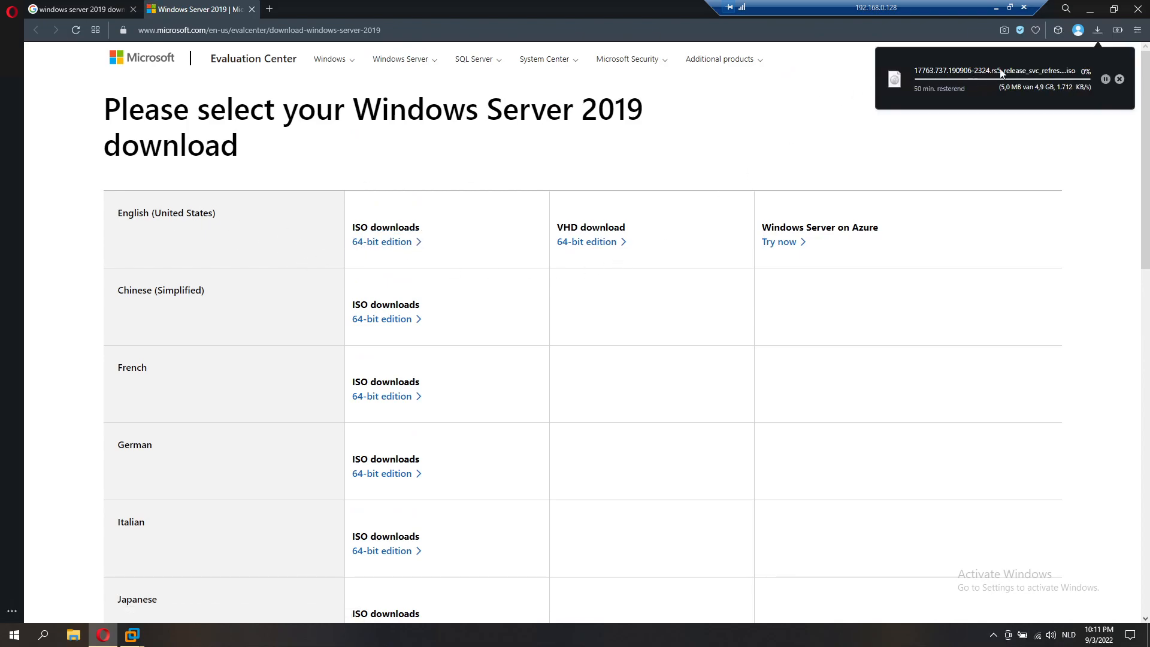
{"action": "left_click", "coordinate": [1118, 79]}
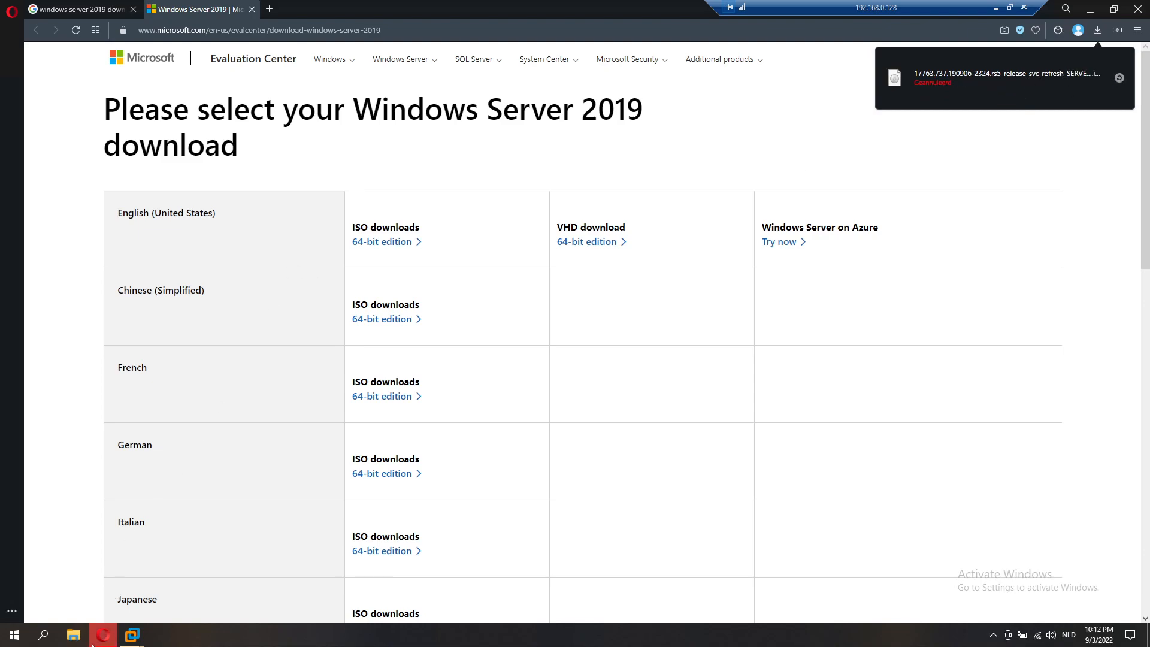
Step: Find the SOFTWARE folder via Windows search, select the 4.93 GB server ISO, then minimize the window
{"action": "left_click", "coordinate": [43, 634]}
{"action": "type", "text": "soft<waa"}
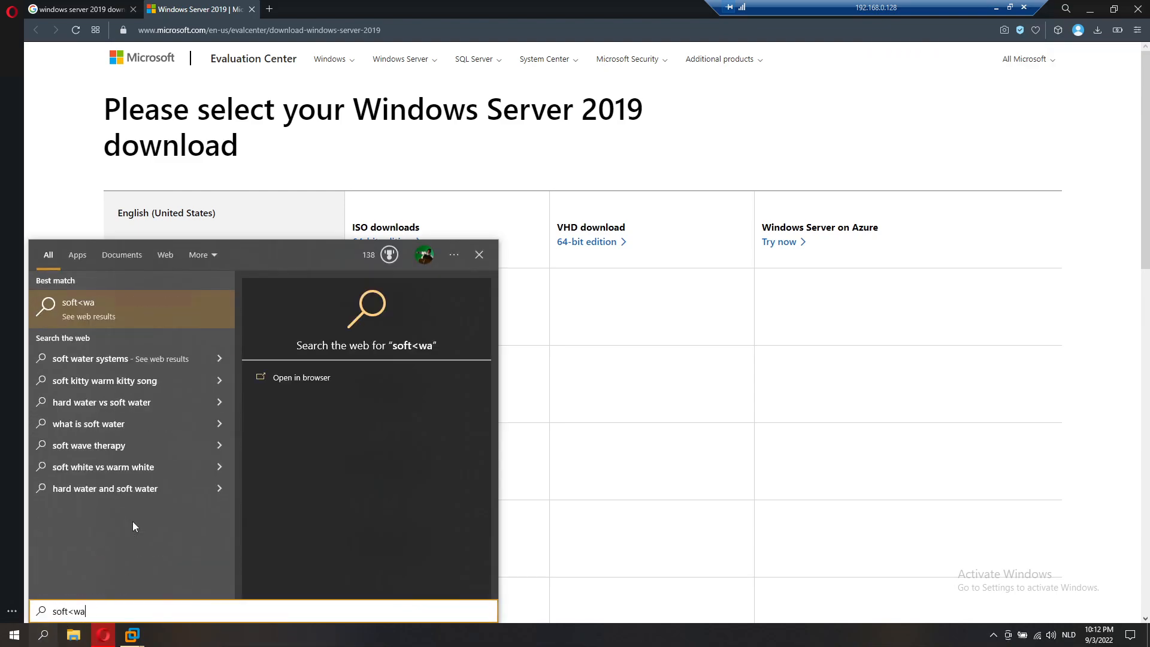
{"action": "key", "text": "BackSpace"}
{"action": "key", "text": "BackSpace"}
{"action": "key", "text": "BackSpace"}
{"action": "key", "text": "BackSpace"}
{"action": "type", "text": "ware"}
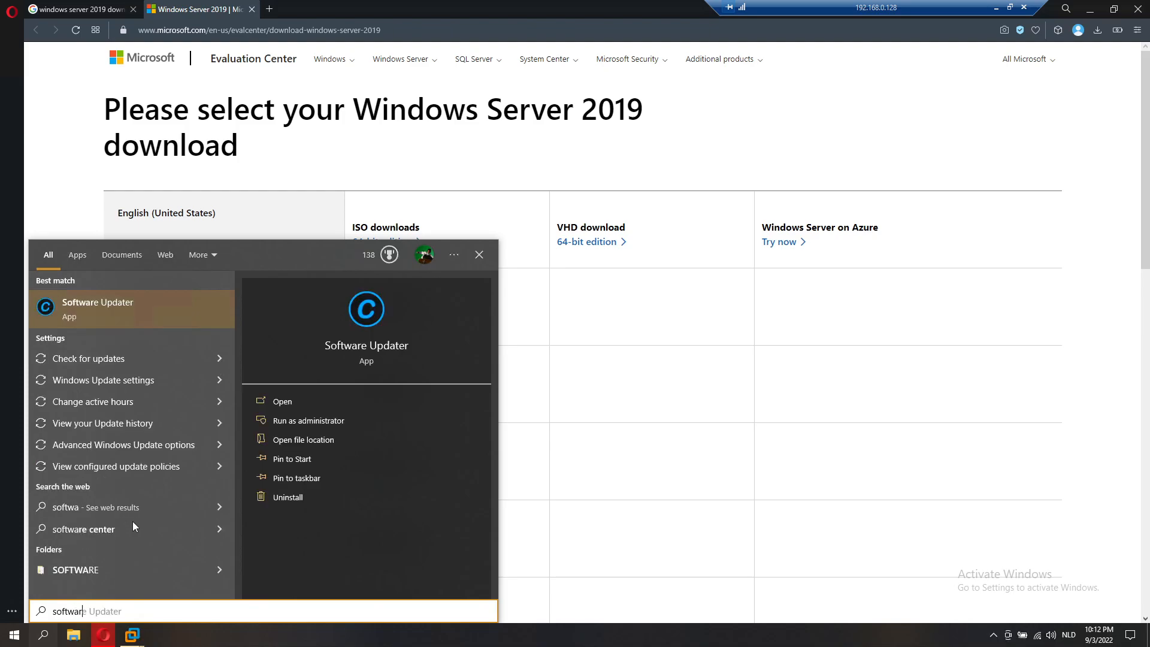
{"action": "key", "text": "Down"}
{"action": "key", "text": "Down"}
{"action": "key", "text": "Down"}
{"action": "key", "text": "Down"}
{"action": "key", "text": "Down"}
{"action": "key", "text": "Down"}
{"action": "key", "text": "Down"}
{"action": "key", "text": "Down"}
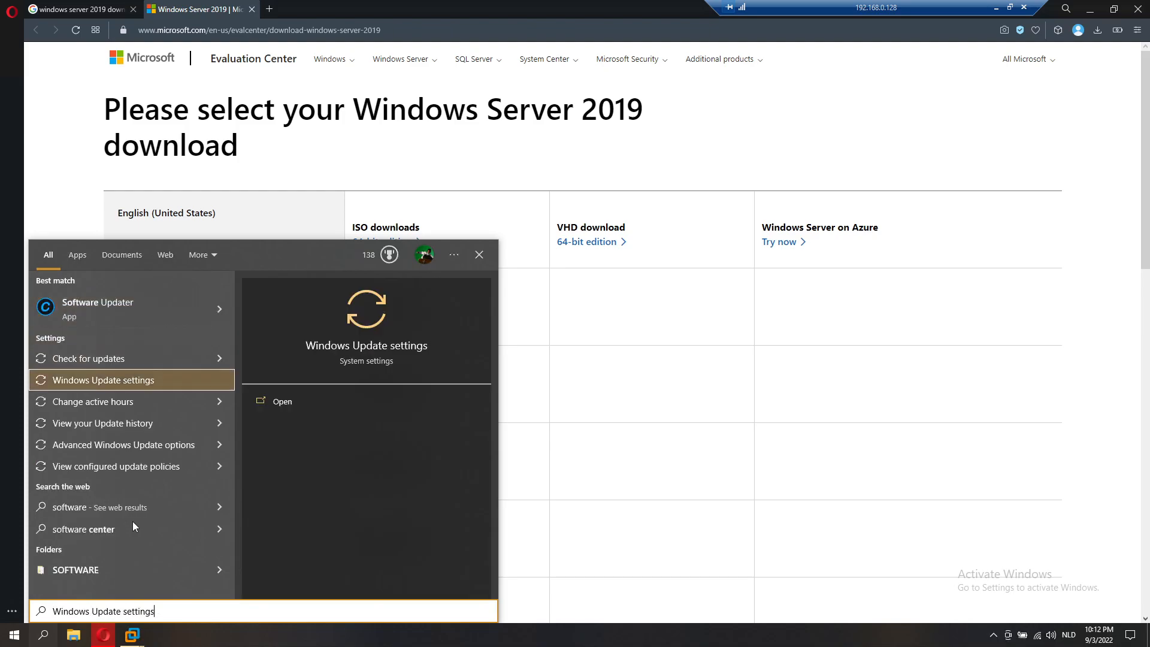
{"action": "key", "text": "Down"}
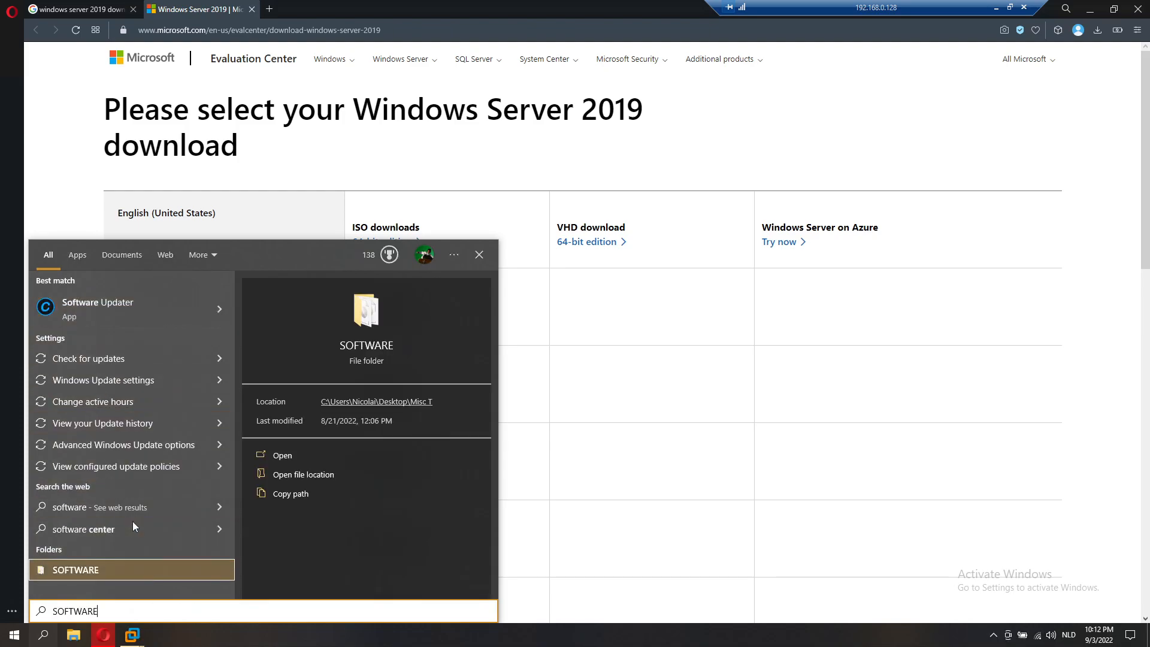
{"action": "key", "text": "Return"}
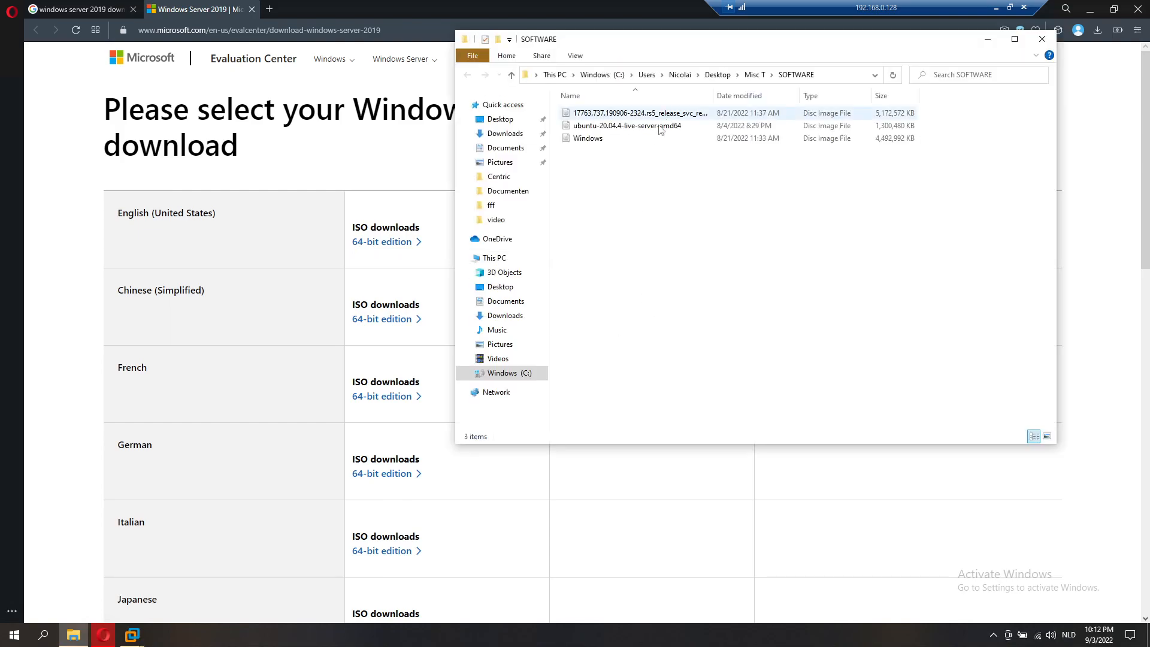
{"action": "left_click", "coordinate": [649, 117]}
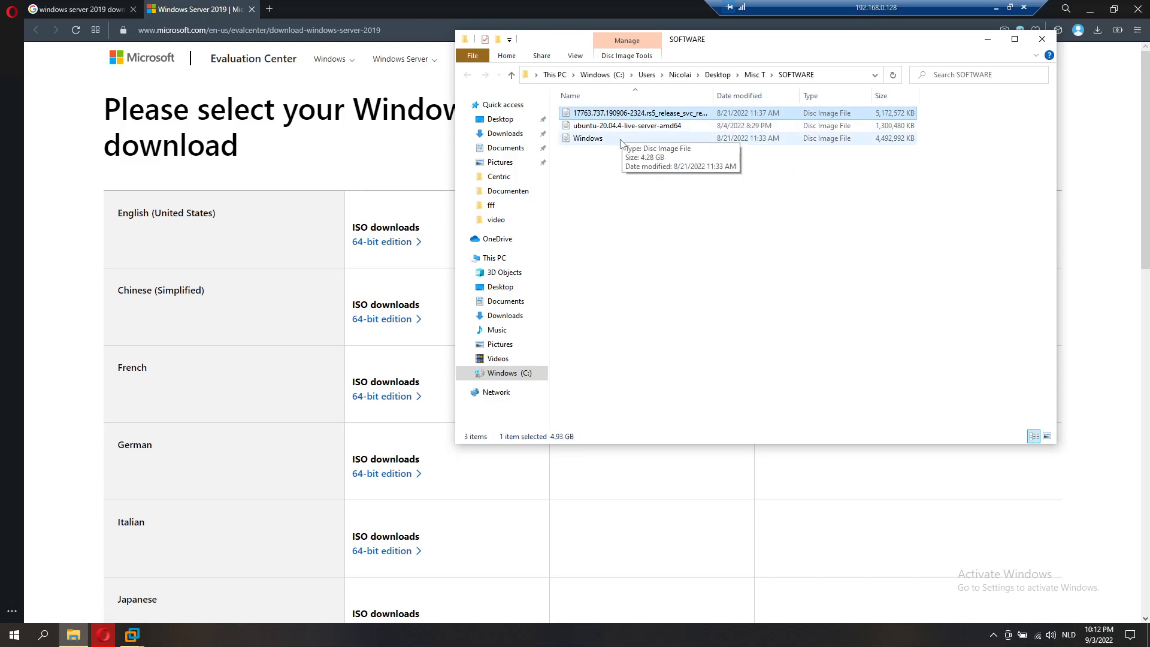
{"action": "left_click", "coordinate": [988, 39]}
Step: Start the New Virtual Machine Wizard and choose Windows Server 2019 as the guest OS
{"action": "key", "text": "alt+Tab"}
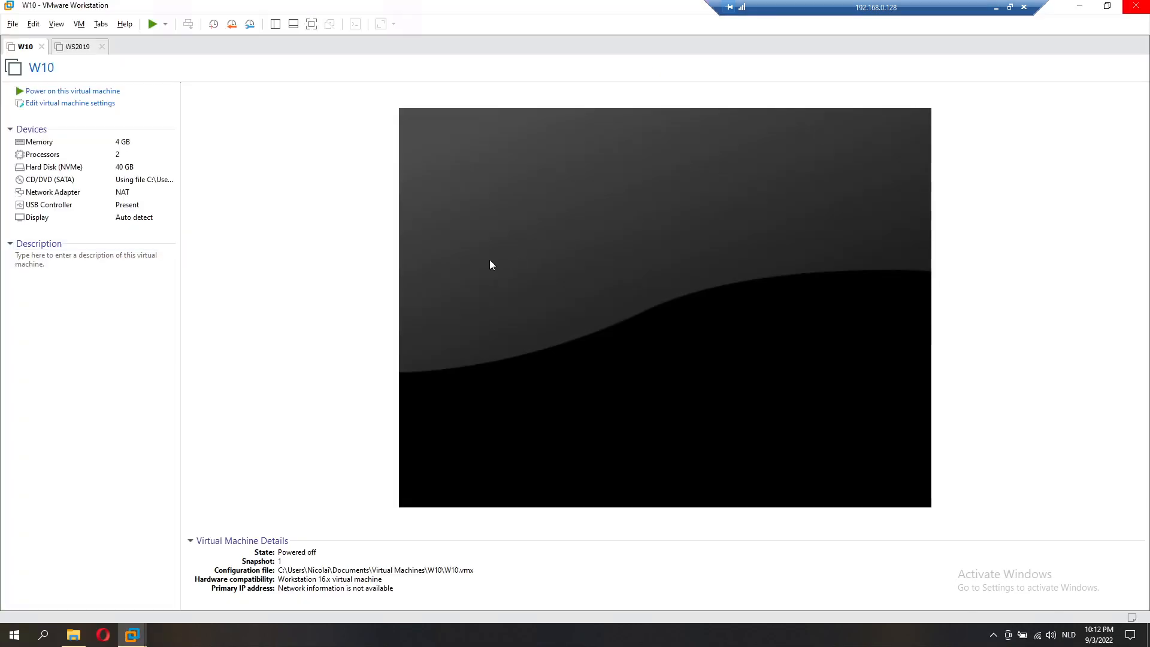
{"action": "left_click", "coordinate": [13, 24]}
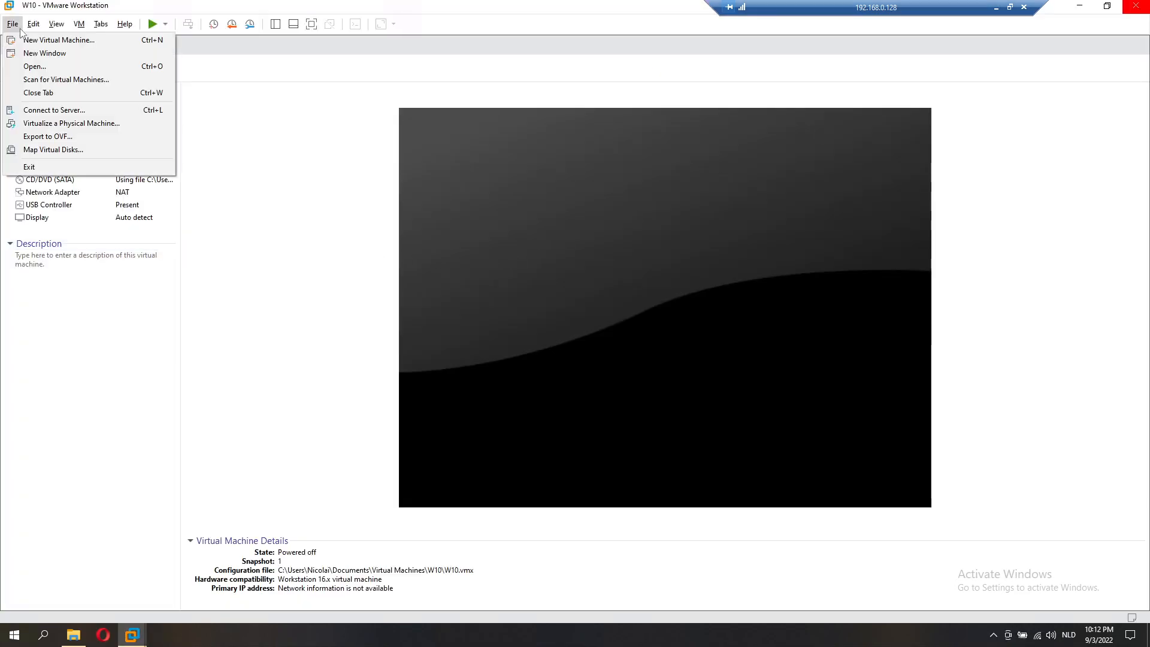
{"action": "left_click", "coordinate": [21, 40]}
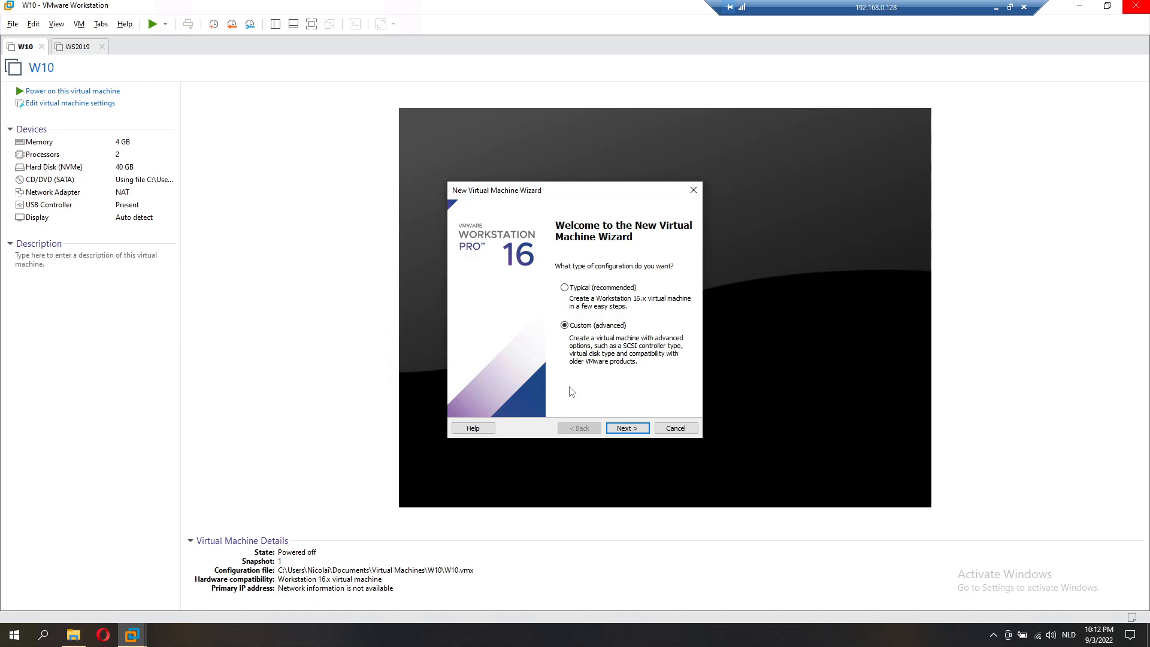
{"action": "key", "text": "Return"}
{"action": "key", "text": "Return"}
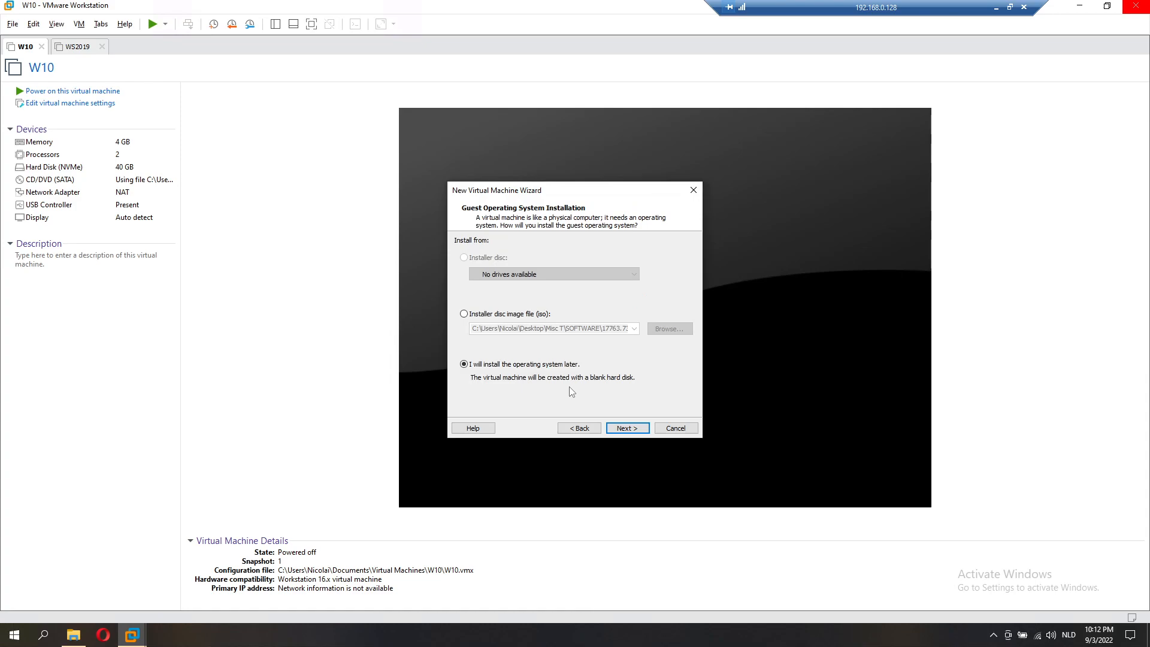
{"action": "key", "text": "Return"}
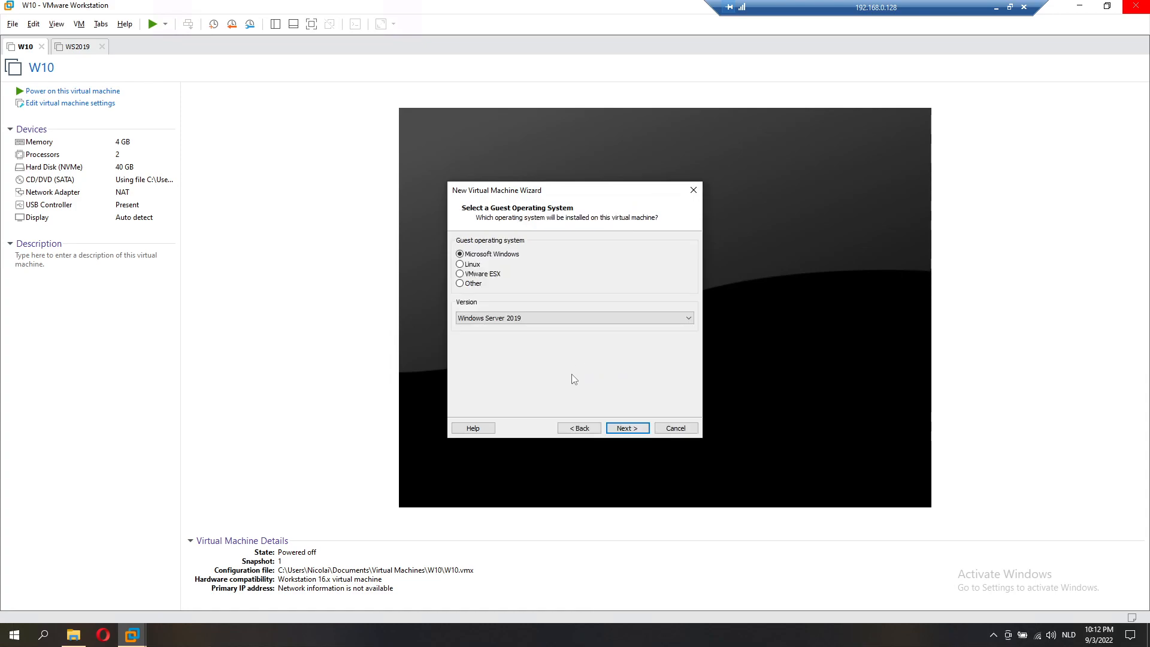
{"action": "left_click", "coordinate": [580, 318]}
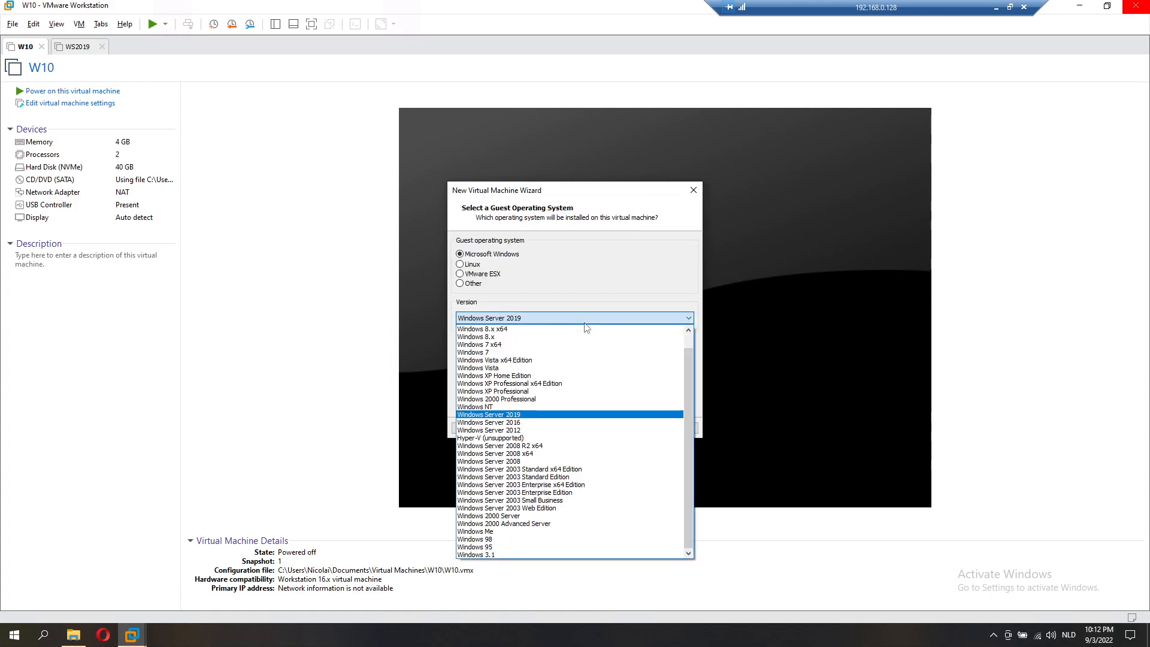
{"action": "left_click", "coordinate": [549, 415]}
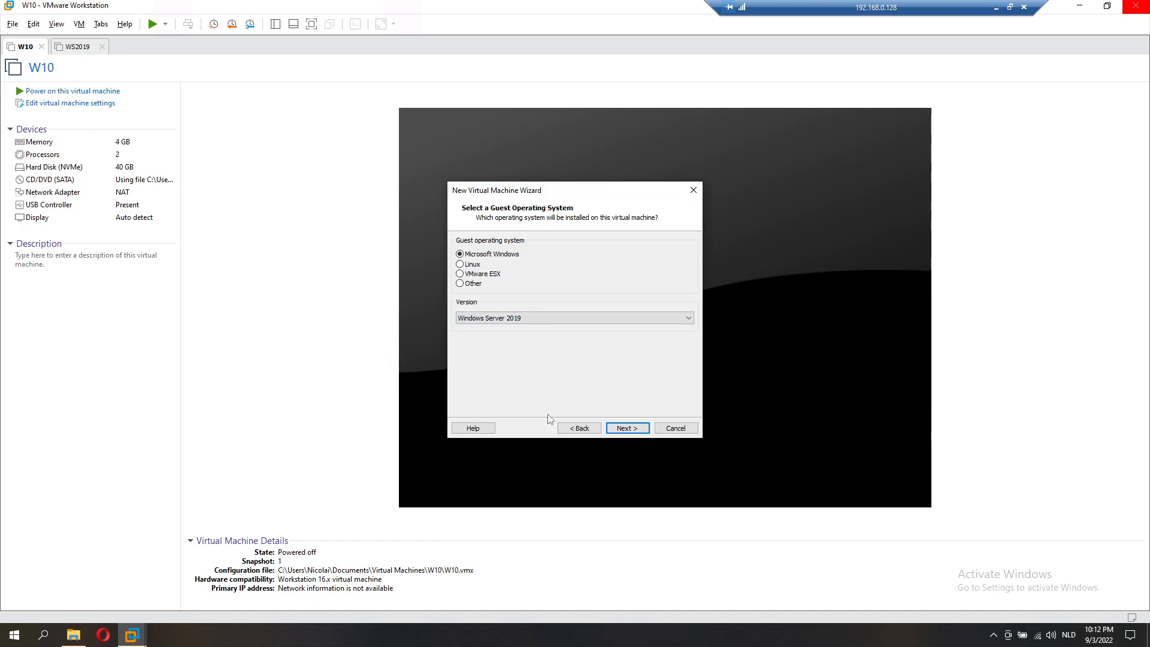
{"action": "left_click", "coordinate": [626, 428]}
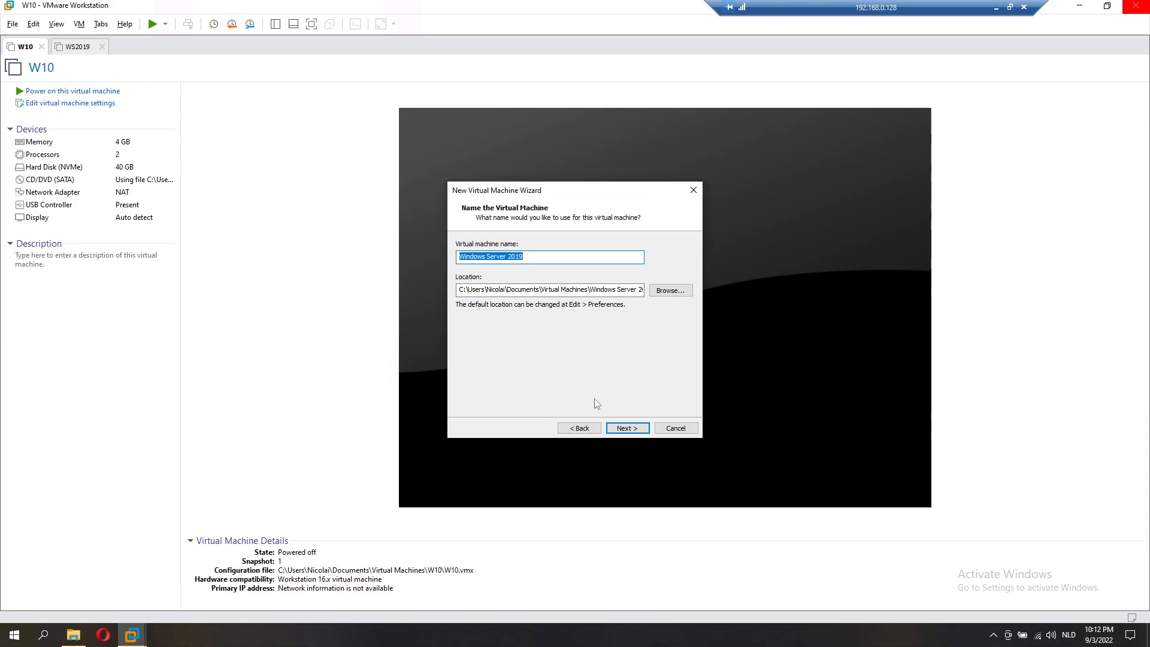
Step: Name the VM DC, choose BIOS firmware, and reach processors with 2 single-core processors
{"action": "type", "text": "DC"}
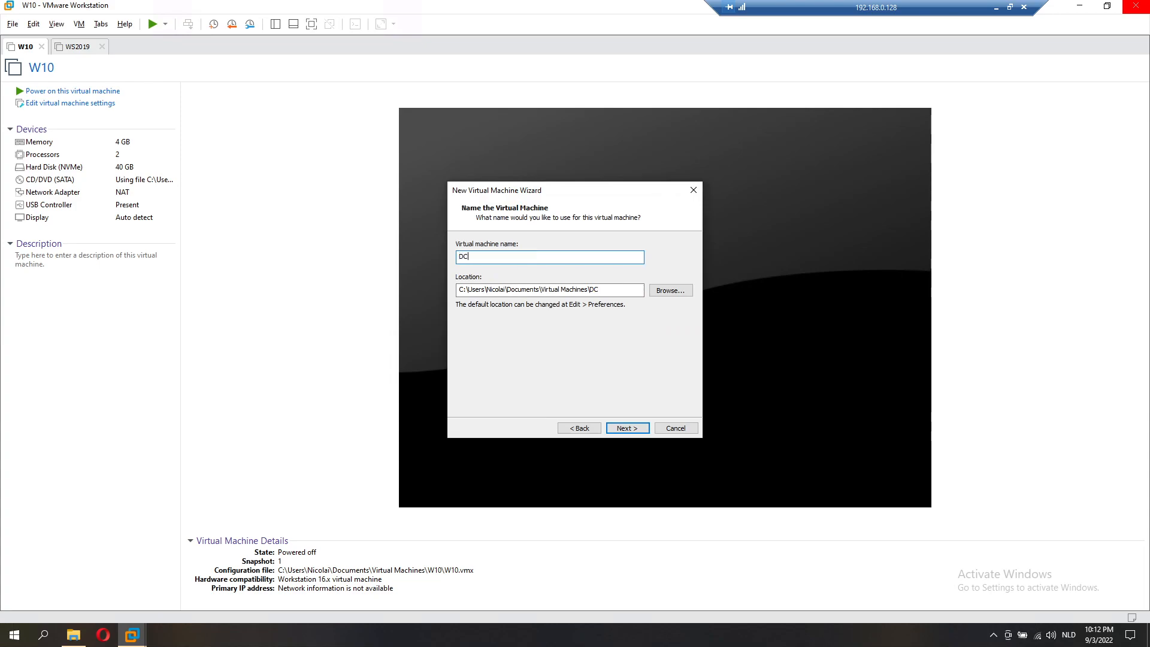
{"action": "left_click", "coordinate": [636, 431]}
{"action": "left_click", "coordinate": [460, 254]}
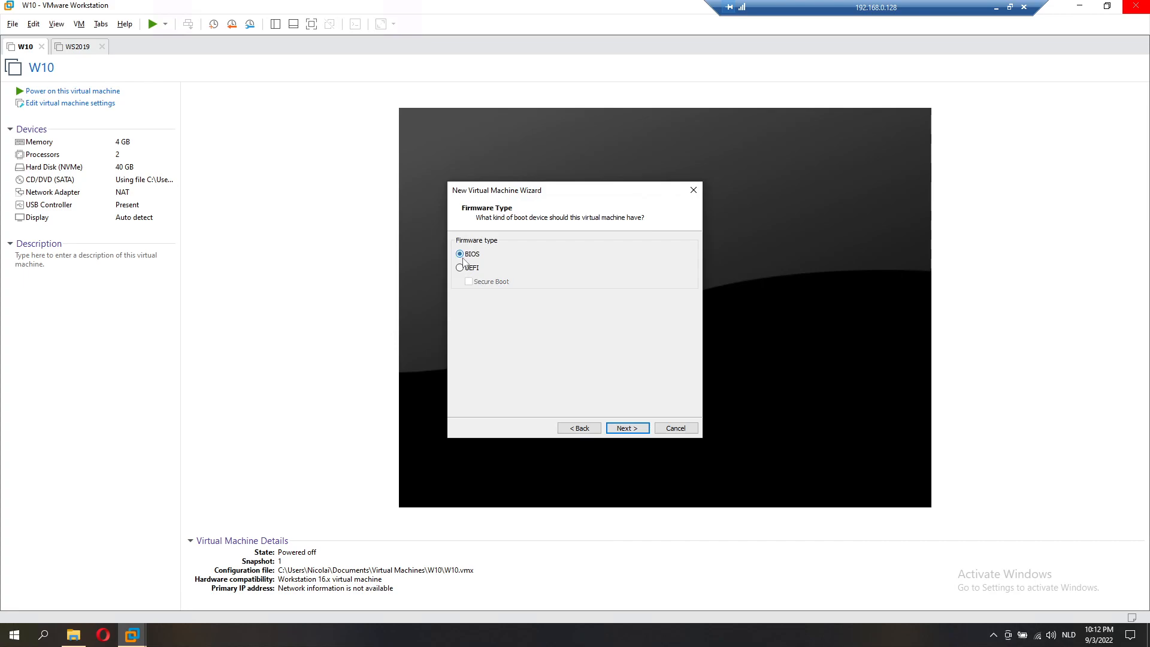
{"action": "key", "text": "Return"}
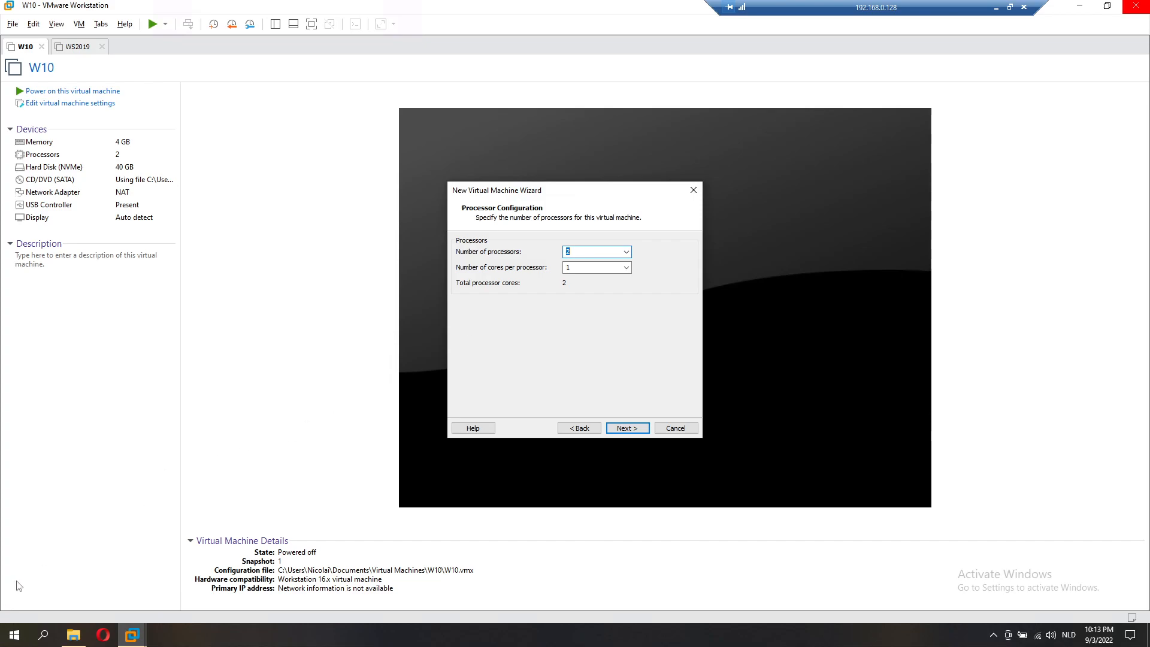
{"action": "left_click", "coordinate": [43, 635]}
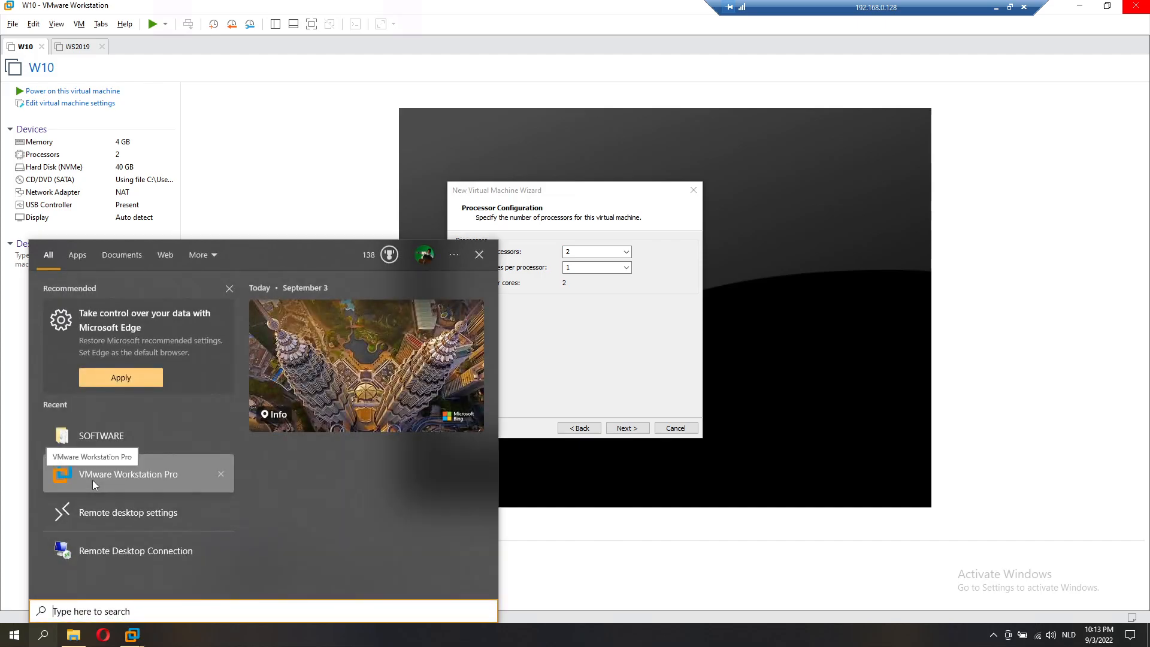
Step: Open Device Manager maximized via a 'hardware' search and show the host's processors
{"action": "type", "text": "hardwa"}
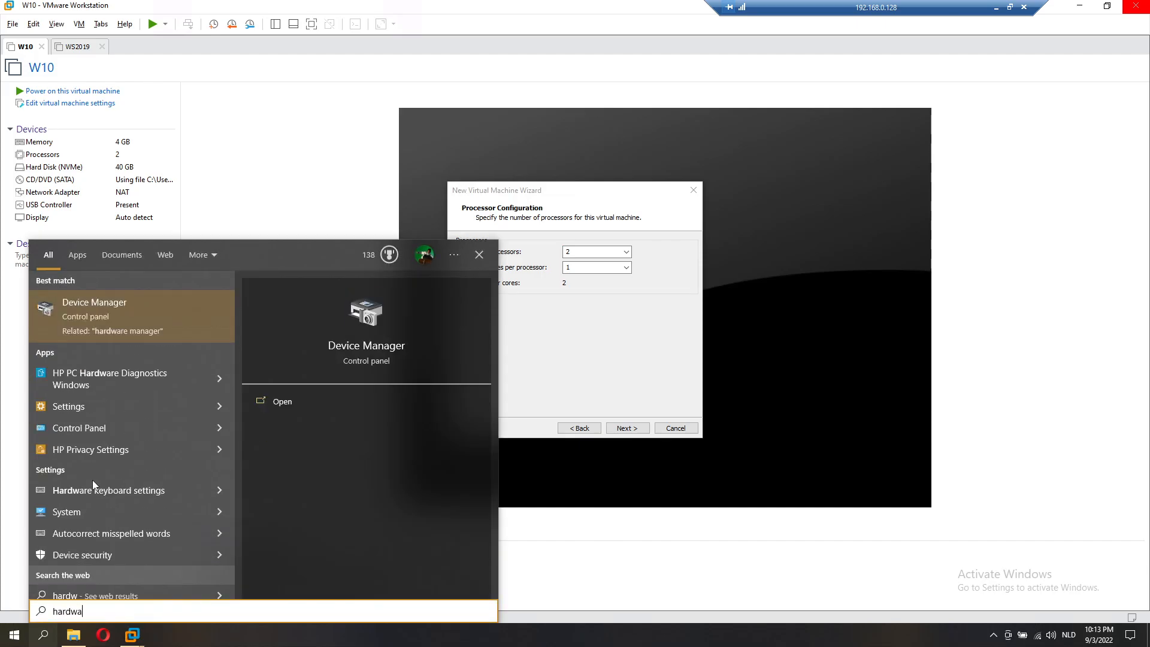
{"action": "type", "text": "re"}
{"action": "key", "text": "Return"}
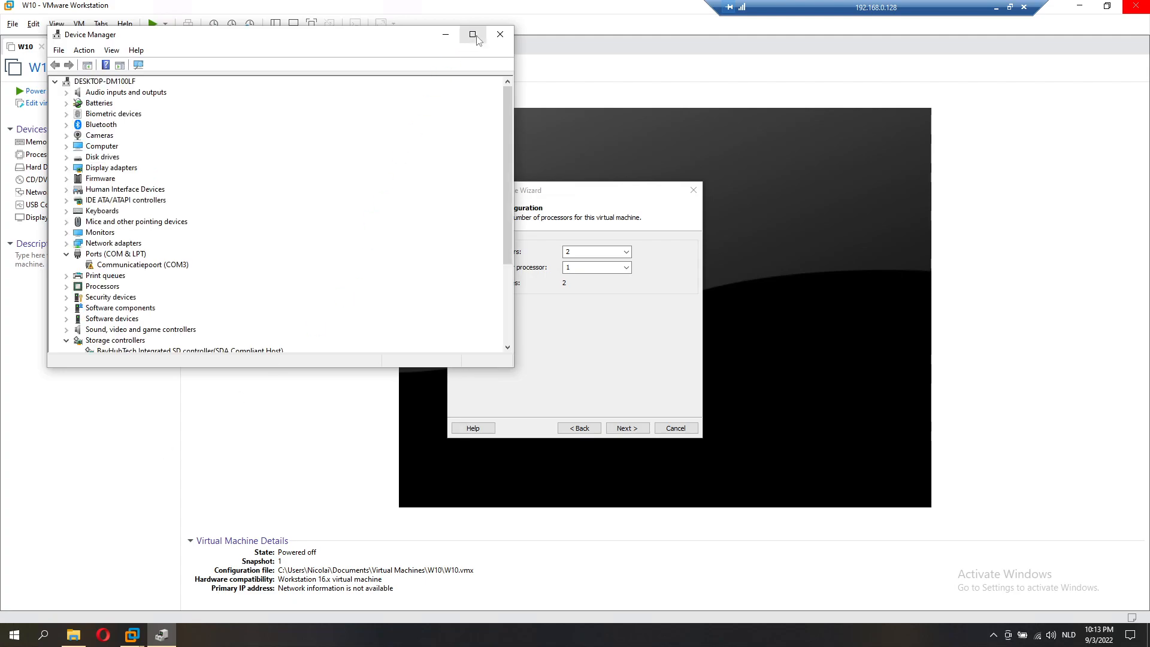
{"action": "left_click", "coordinate": [477, 38]}
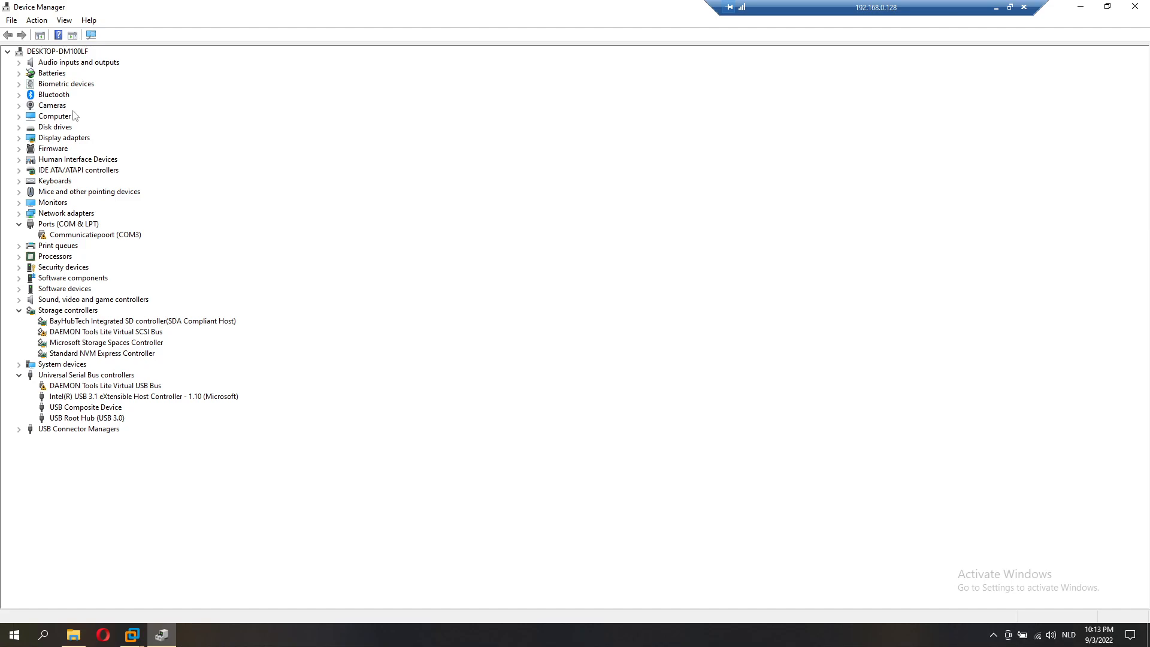
{"action": "left_click", "coordinate": [19, 140]}
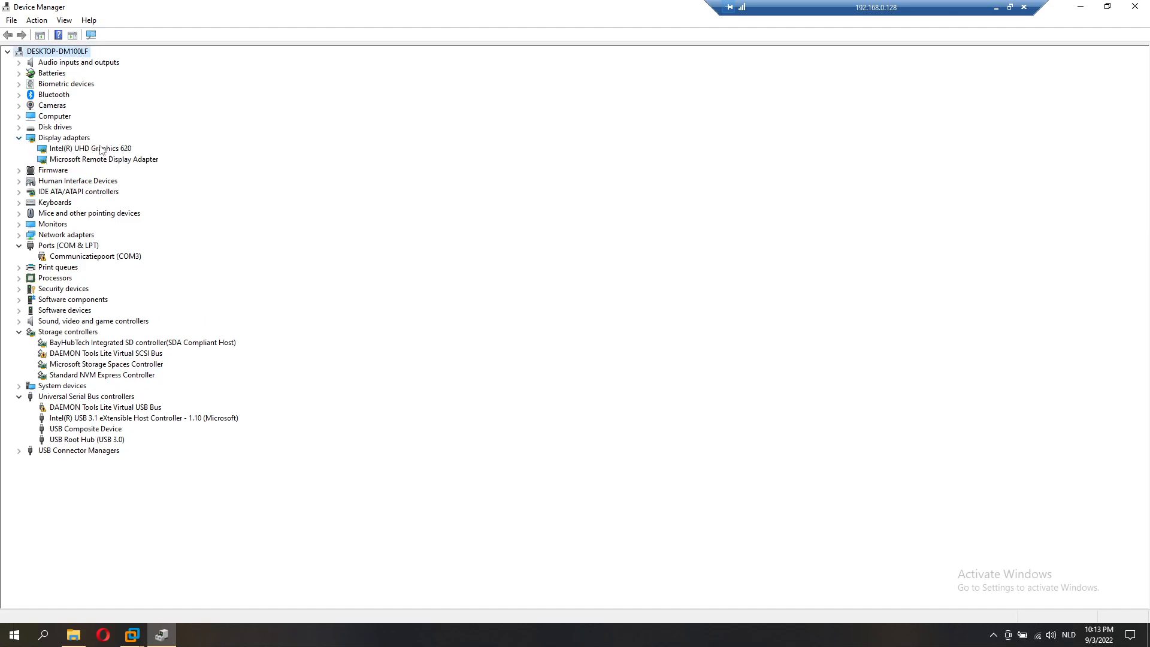
{"action": "left_click", "coordinate": [19, 138]}
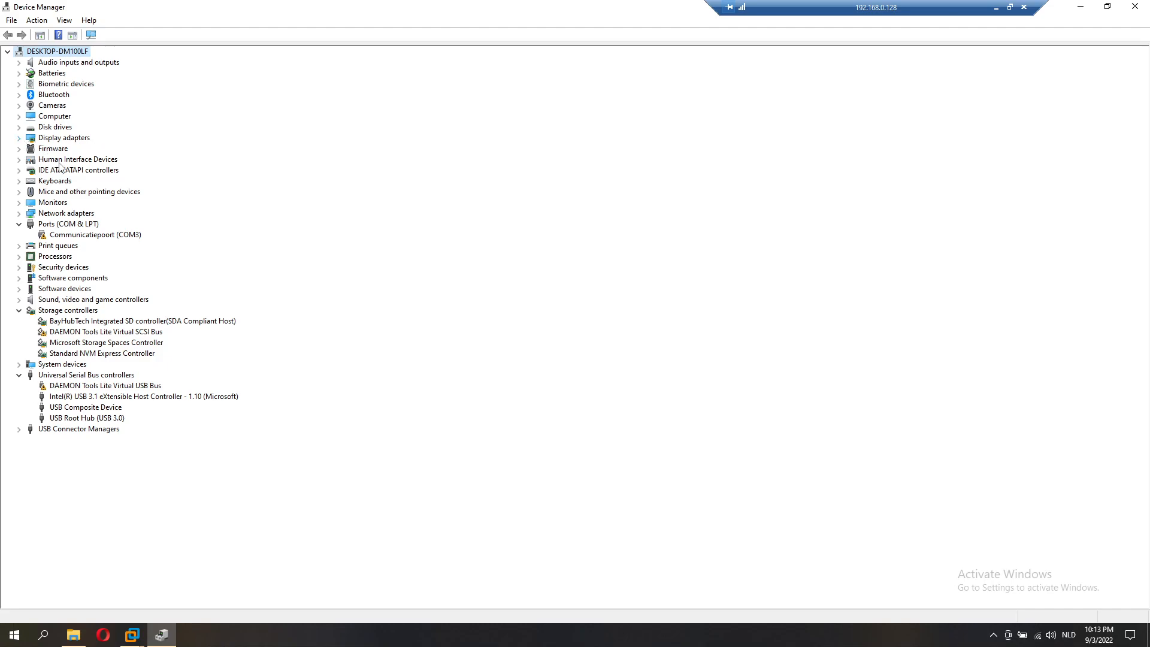
{"action": "left_click", "coordinate": [19, 256]}
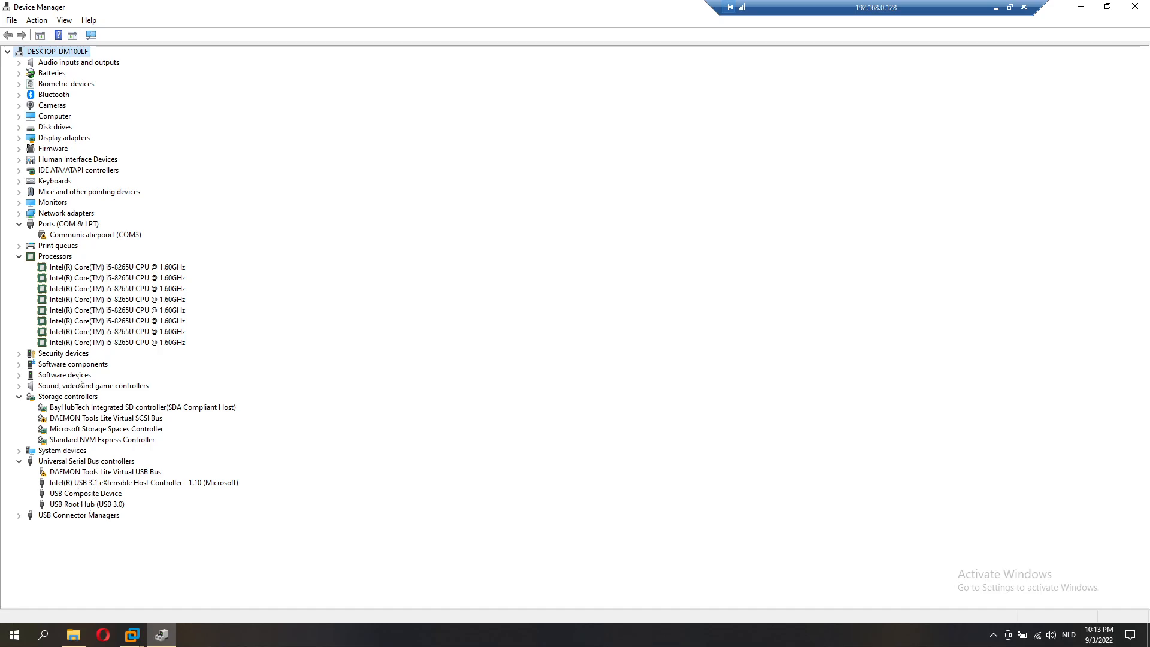
Step: Expand Disk drives and select the Samsung SSD 970 EVO Plus 1TB
{"action": "left_click", "coordinate": [51, 127]}
{"action": "left_click", "coordinate": [20, 128]}
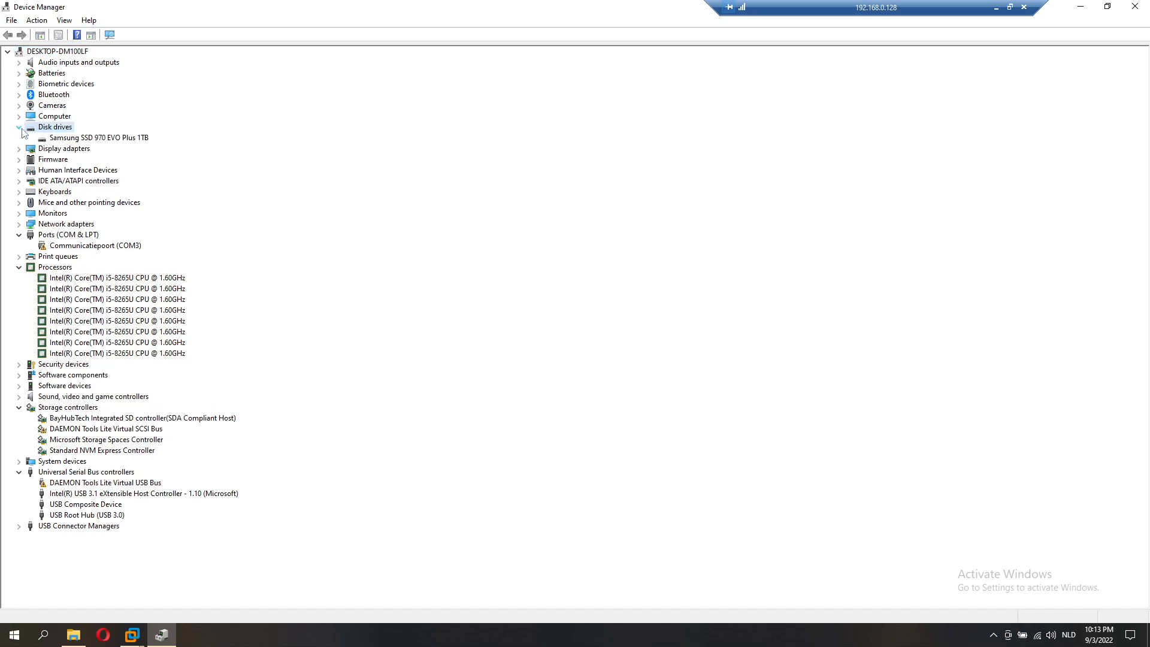
{"action": "left_click", "coordinate": [100, 140]}
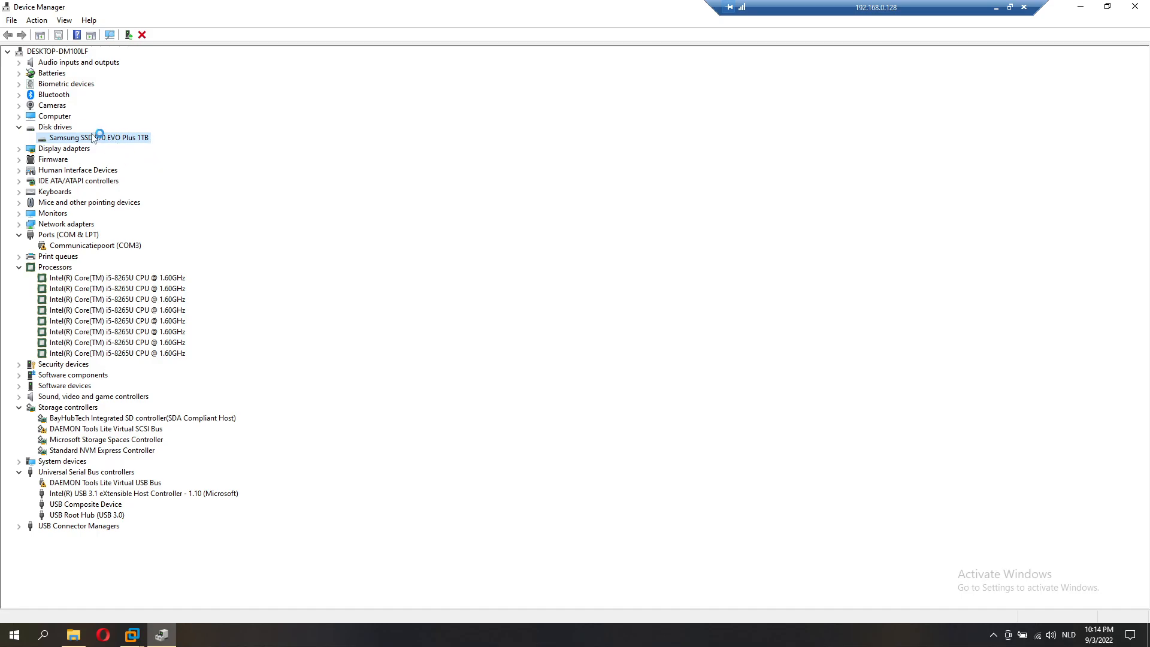
{"action": "left_click", "coordinate": [18, 117]}
{"action": "left_click", "coordinate": [19, 118]}
Step: Check the host's 32 GB memory in Task Manager's Performance view, then close Task Manager and Device Manager
{"action": "right_click", "coordinate": [248, 633]}
{"action": "left_click", "coordinate": [280, 567]}
{"action": "left_click", "coordinate": [112, 85]}
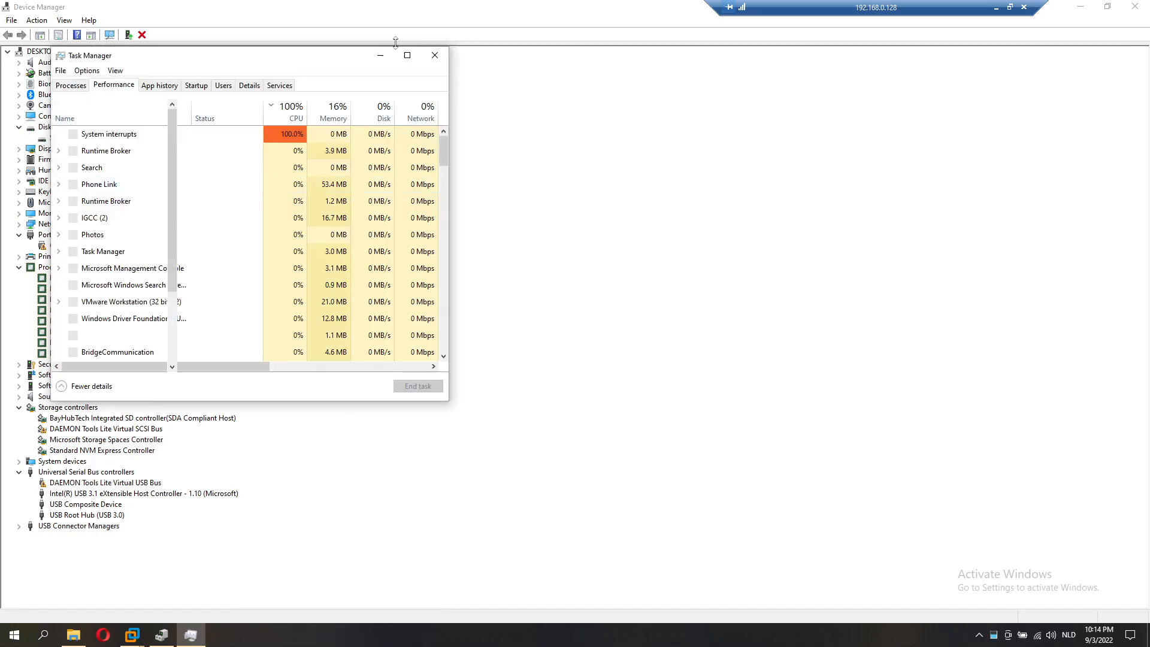
{"action": "left_click", "coordinate": [407, 56]}
{"action": "left_click", "coordinate": [80, 96]}
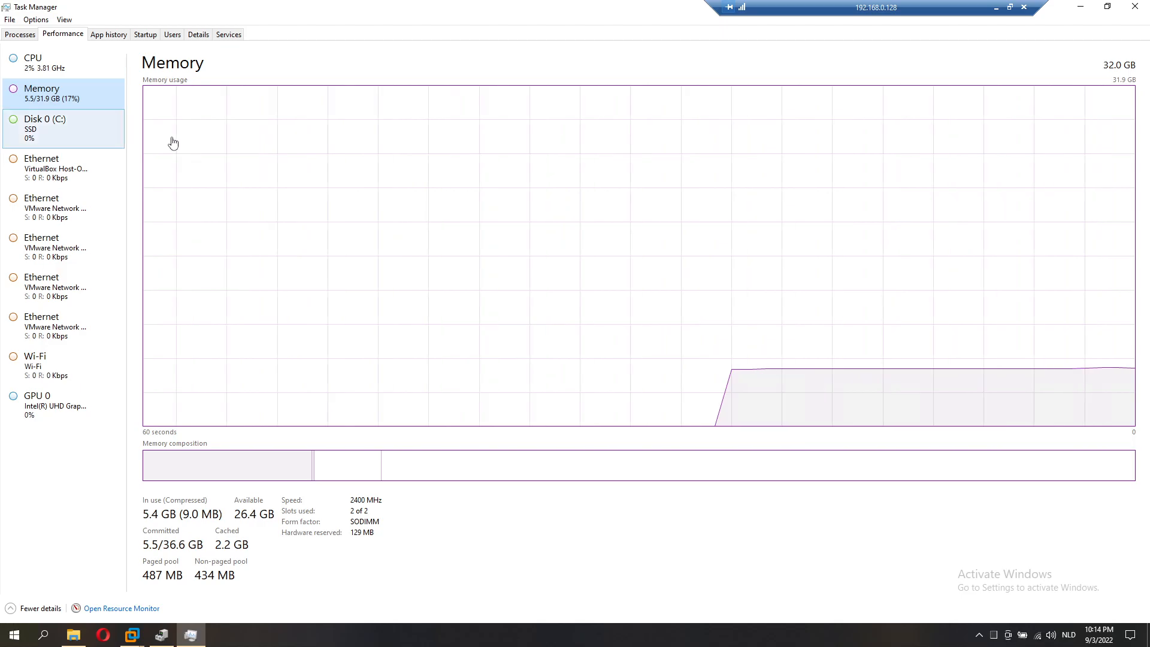
{"action": "left_click", "coordinate": [1135, 6]}
{"action": "left_click", "coordinate": [1136, 6]}
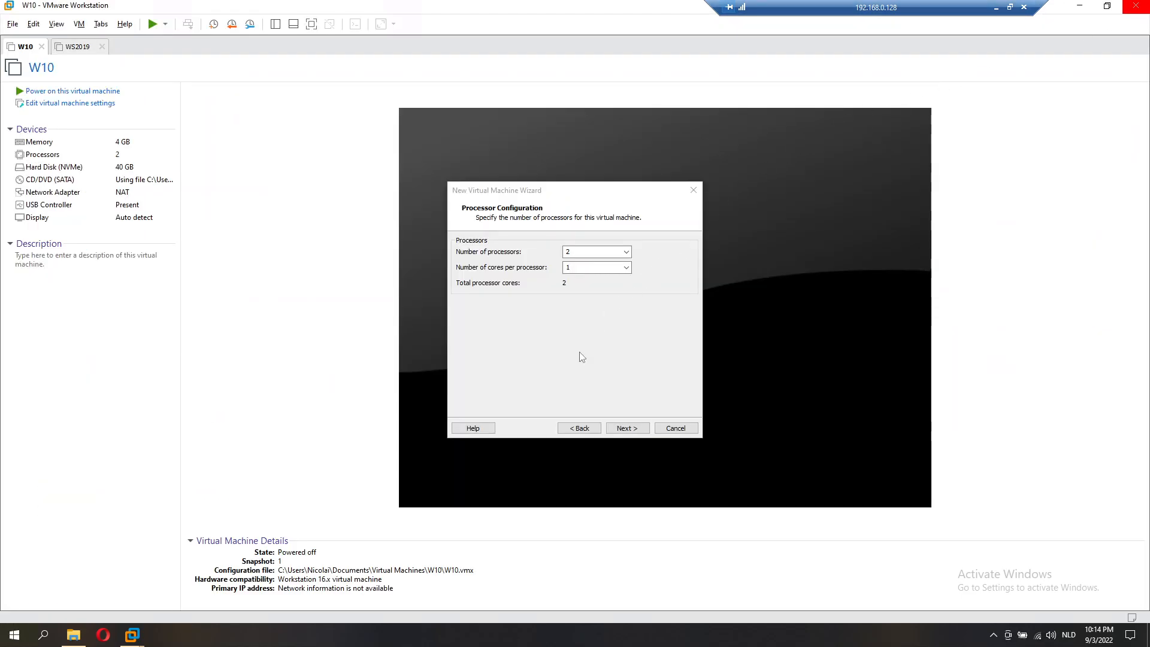
Step: Give the VM 8 GB memory; accept default network, LSI Logic SAS controller, NVMe, new disk
{"action": "left_click", "coordinate": [627, 429]}
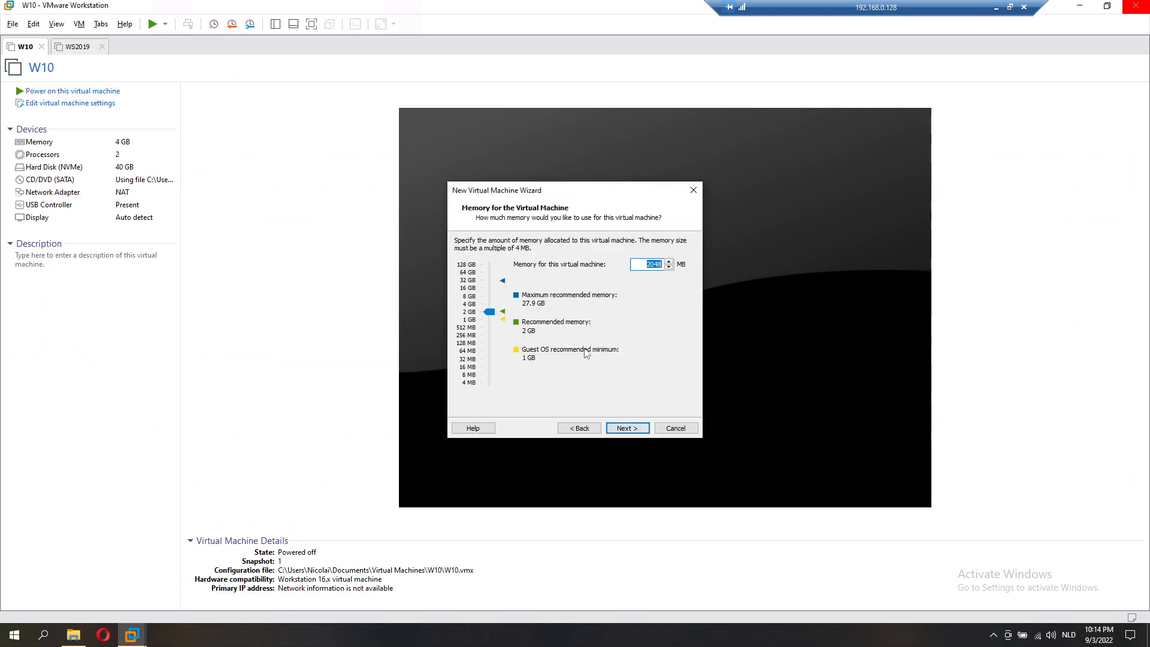
{"action": "left_click_drag", "start_coordinate": [490, 311], "coordinate": [489, 296]}
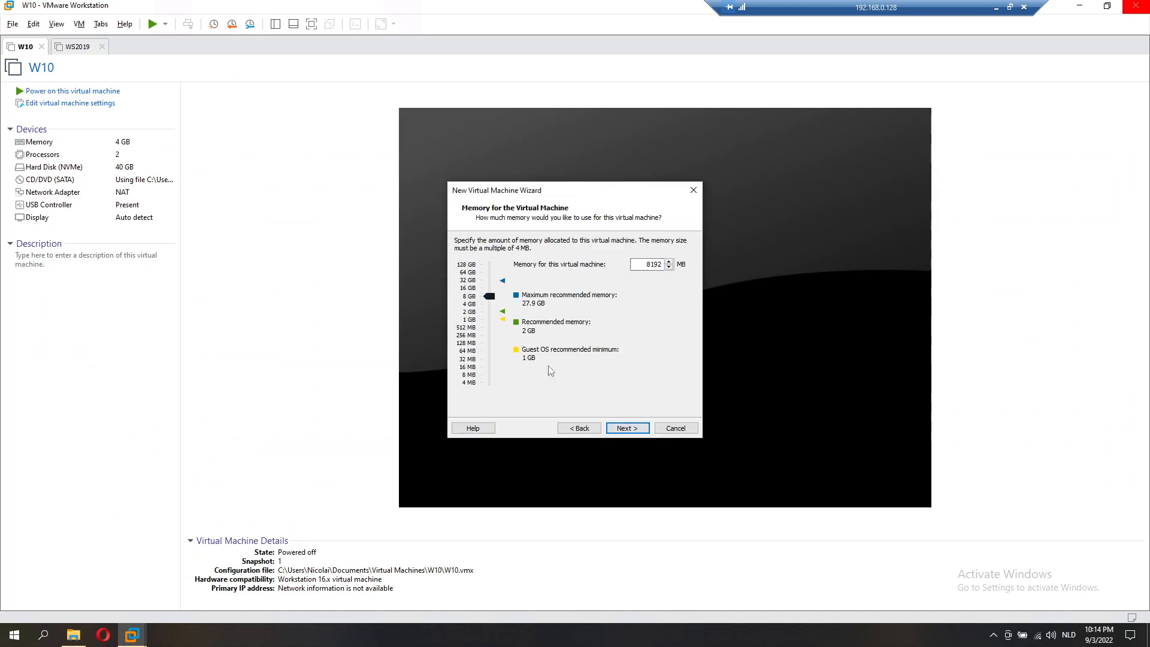
{"action": "left_click", "coordinate": [637, 430]}
{"action": "left_click", "coordinate": [637, 430]}
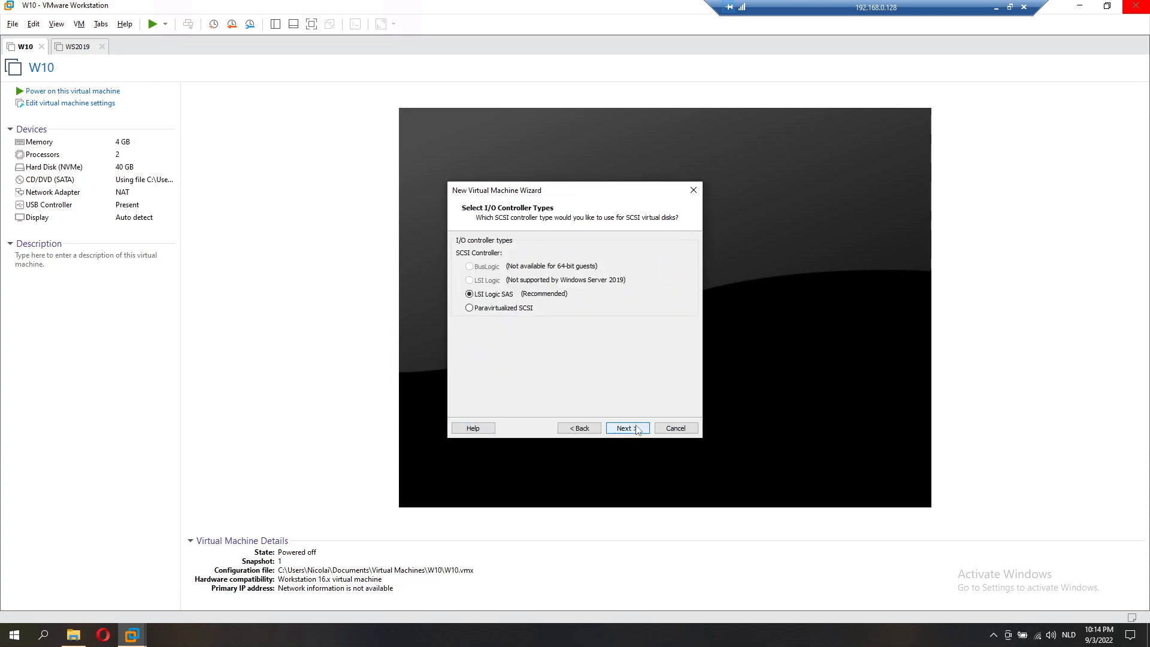
{"action": "left_click", "coordinate": [637, 430]}
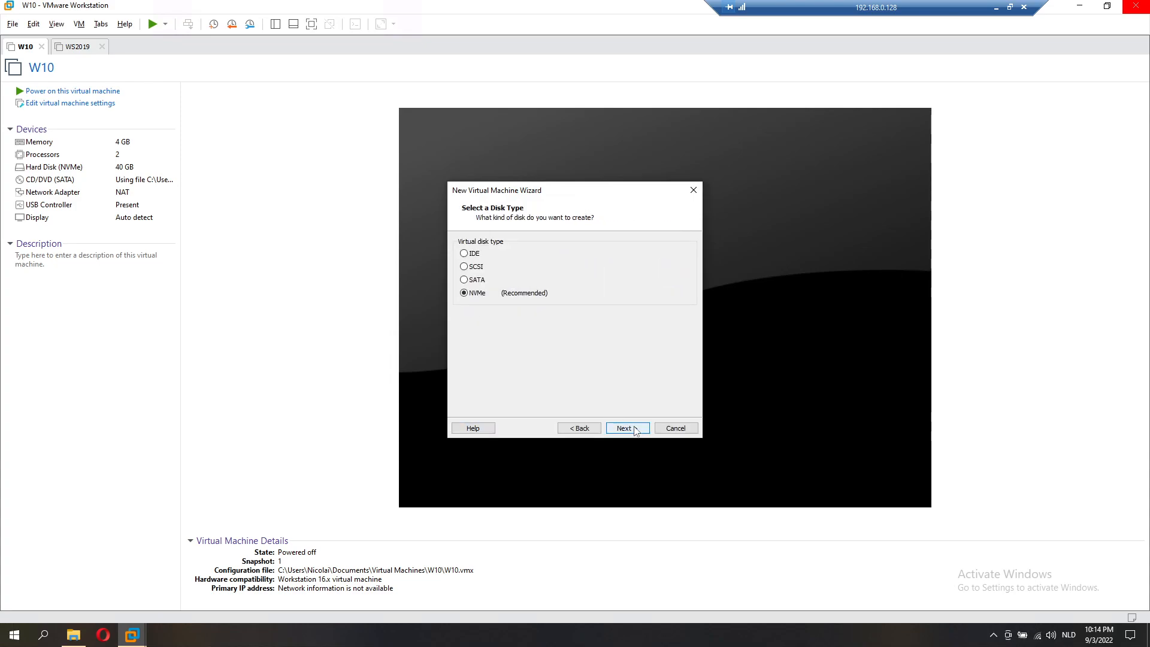
{"action": "left_click", "coordinate": [626, 432]}
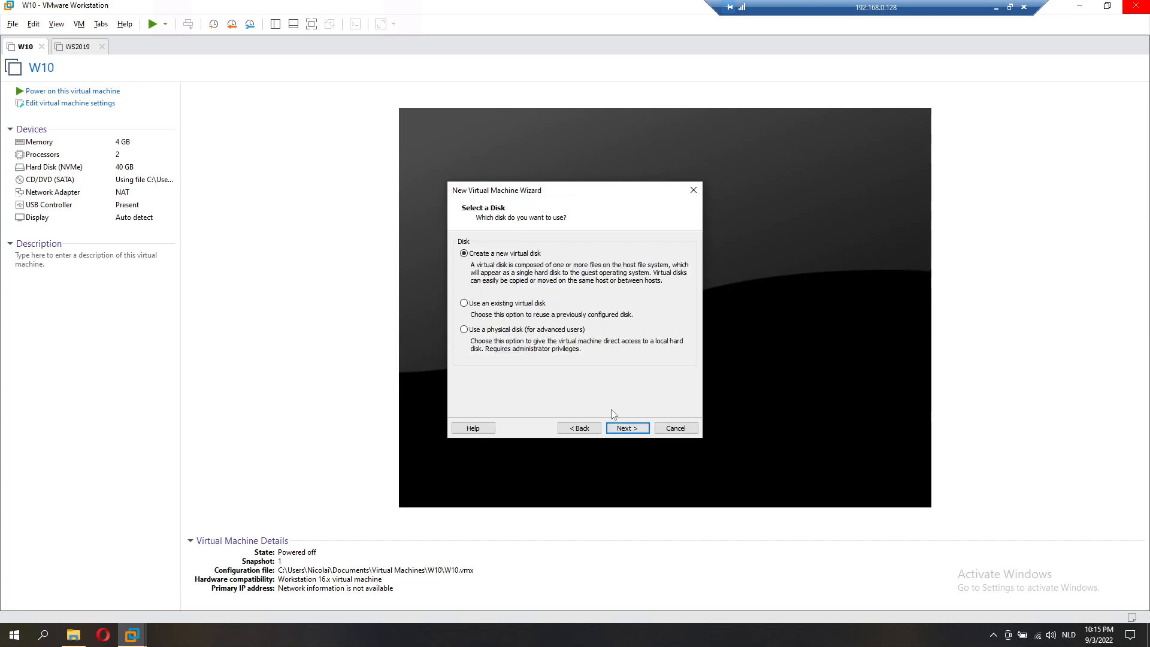
{"action": "left_click", "coordinate": [623, 433]}
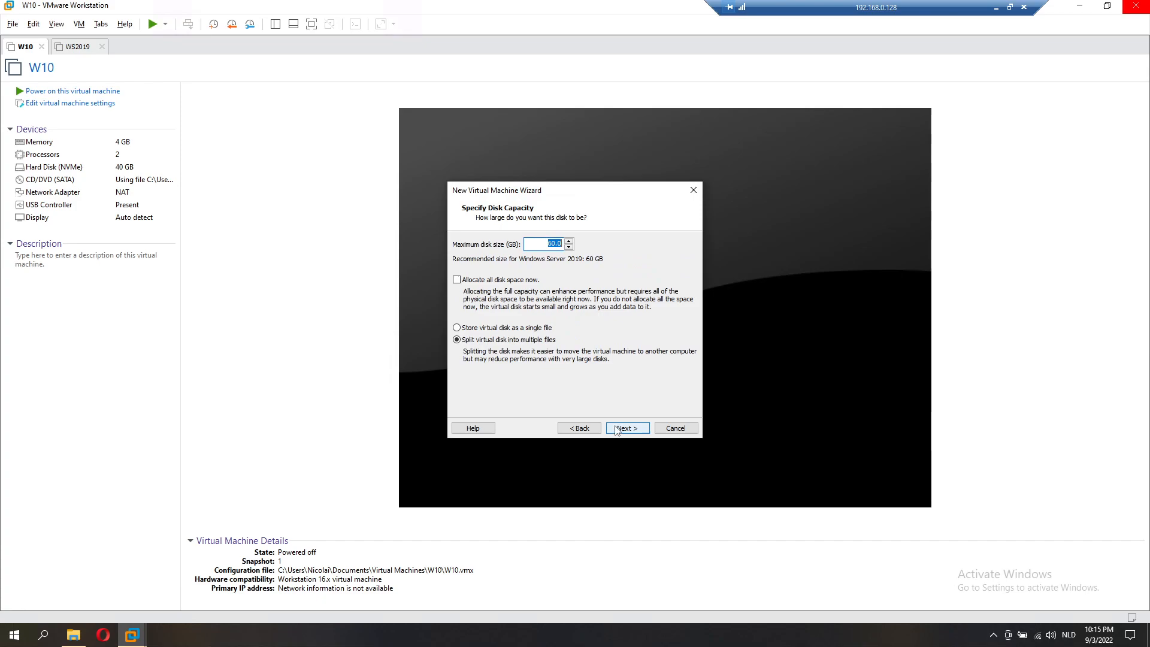
Step: Store the disk as a single 100 GB file named DC.vmdk and finish creating the VM
{"action": "left_click", "coordinate": [504, 329]}
{"action": "double_click", "coordinate": [555, 244]}
{"action": "type", "text": "10"}
{"action": "left_click", "coordinate": [636, 428]}
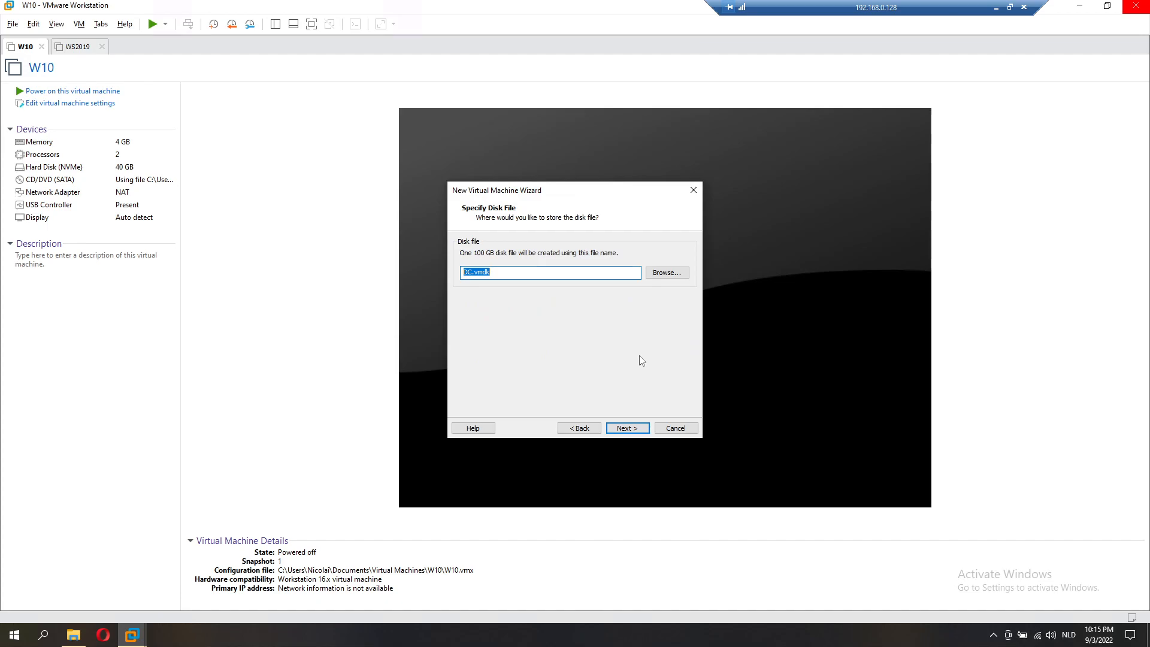
{"action": "left_click", "coordinate": [637, 428]}
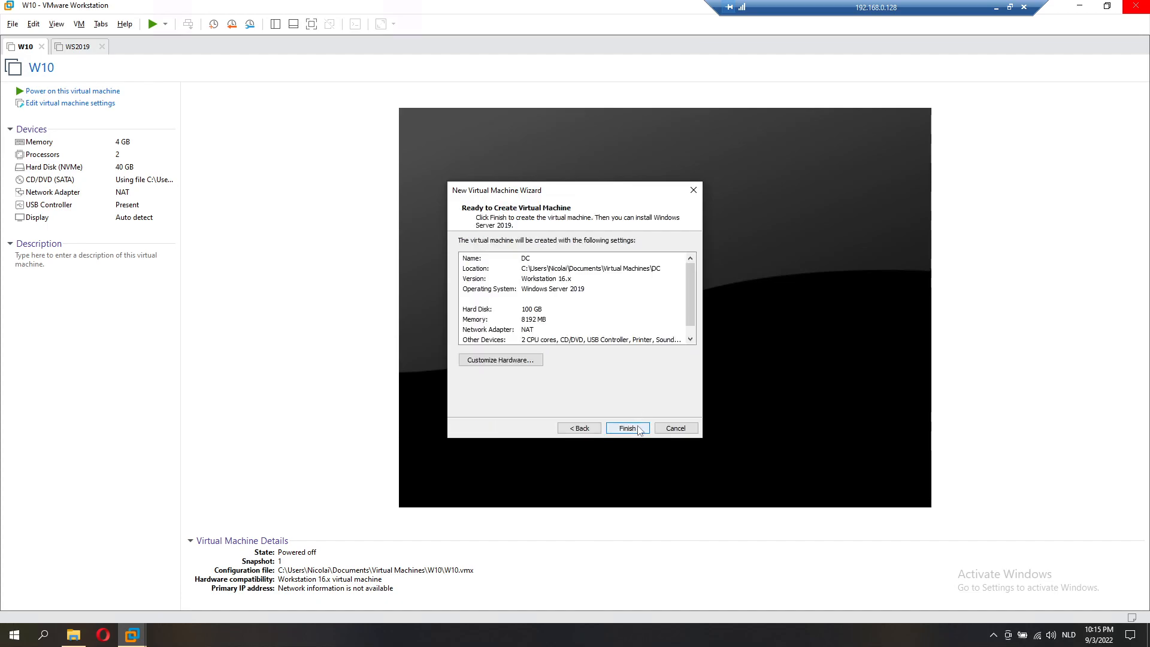
{"action": "left_click", "coordinate": [627, 429]}
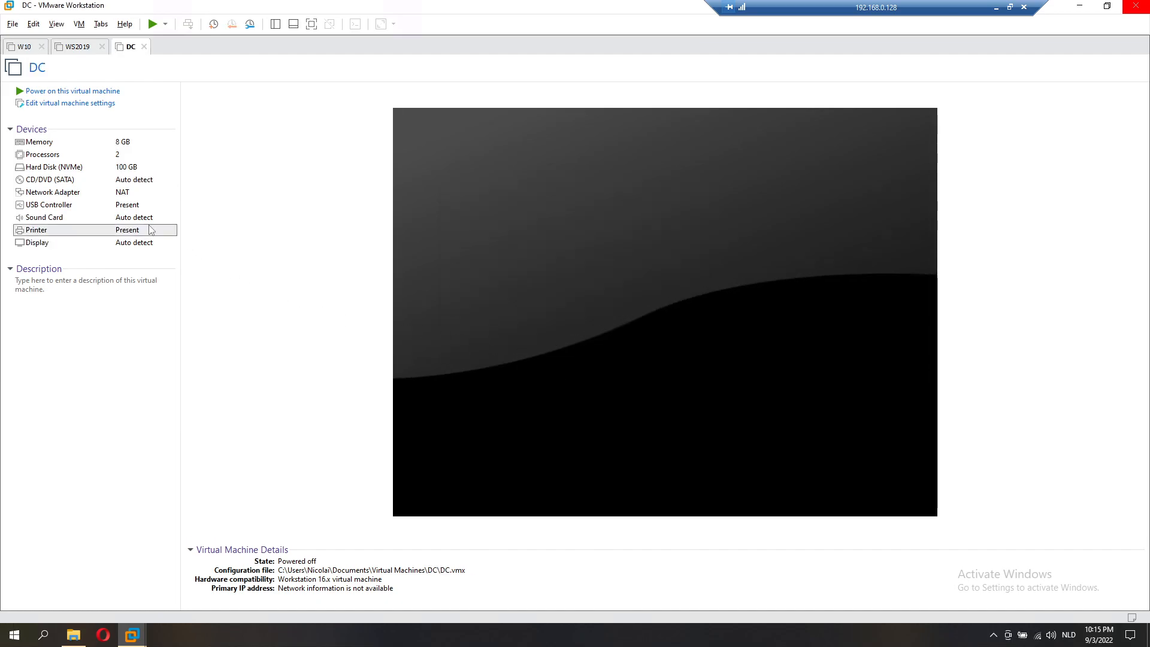
Step: Remove the virtual printer and the sound card from the DC machine's hardware list
{"action": "double_click", "coordinate": [151, 230]}
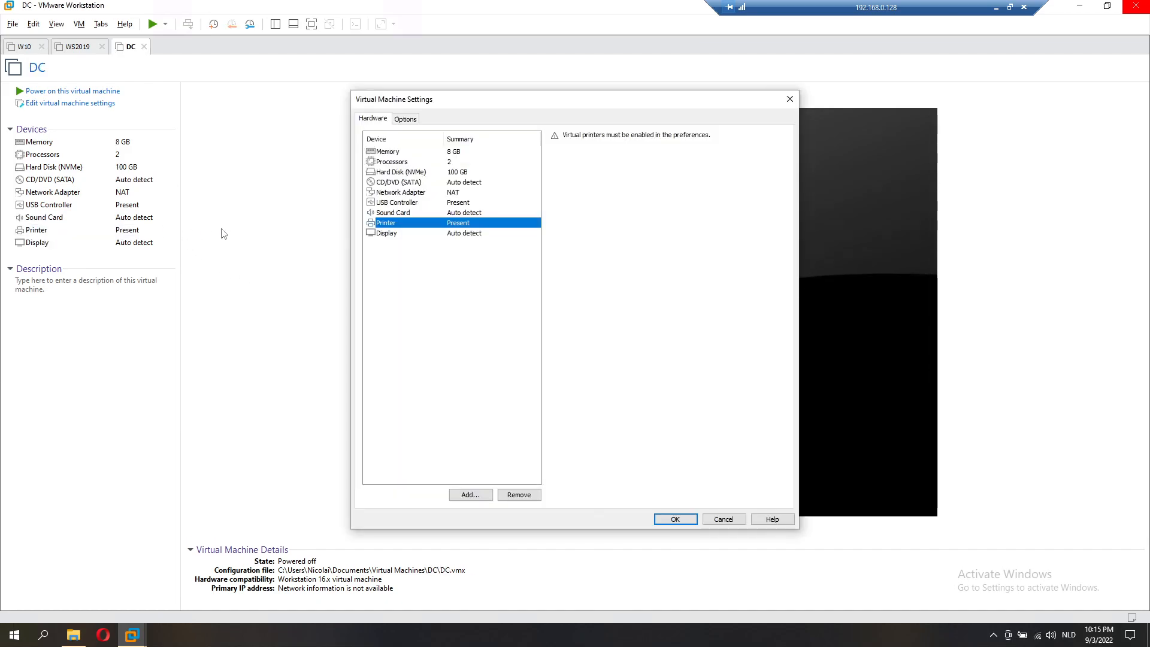
{"action": "left_click", "coordinate": [517, 494]}
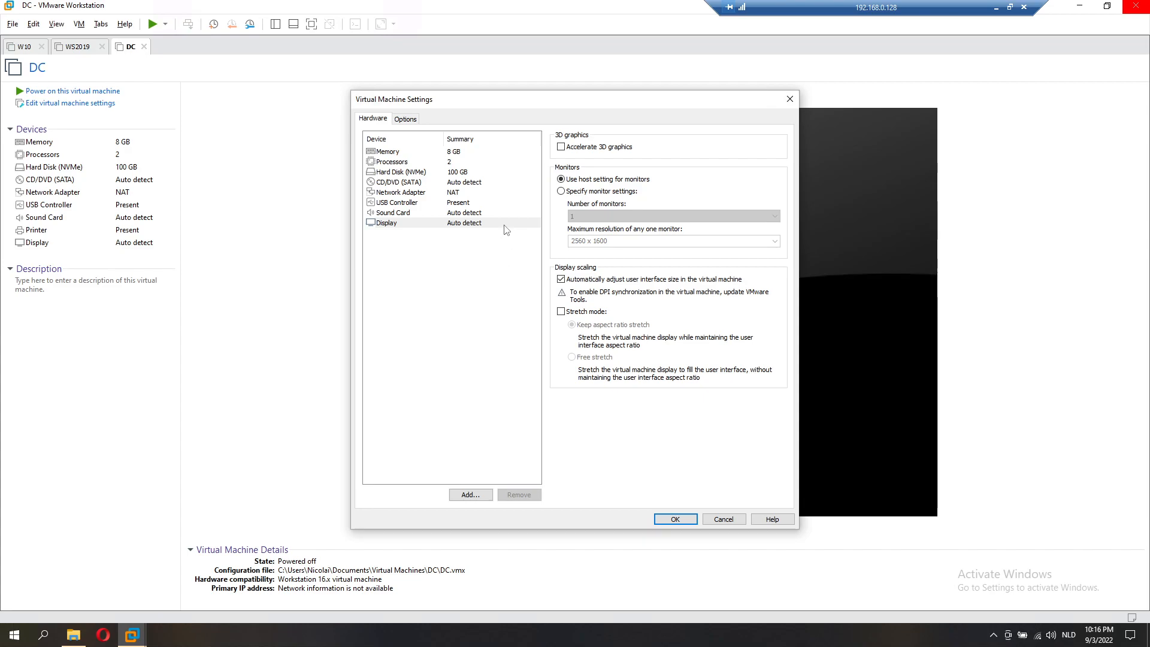
{"action": "left_click", "coordinate": [487, 205]}
{"action": "left_click", "coordinate": [483, 214]}
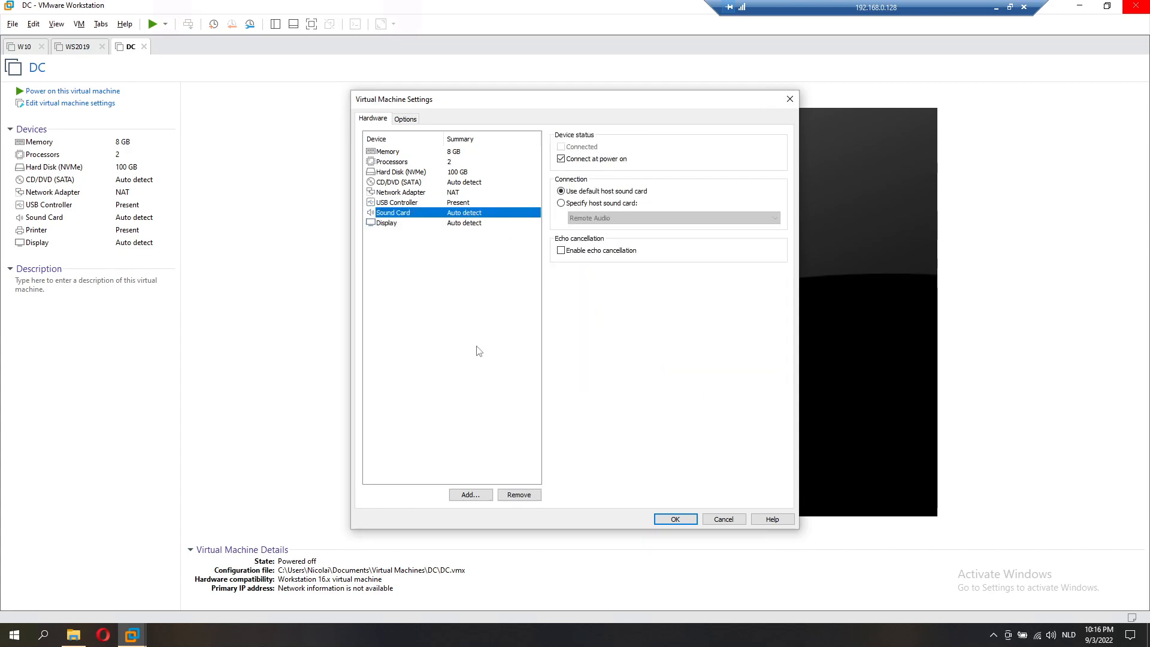
{"action": "left_click", "coordinate": [512, 498]}
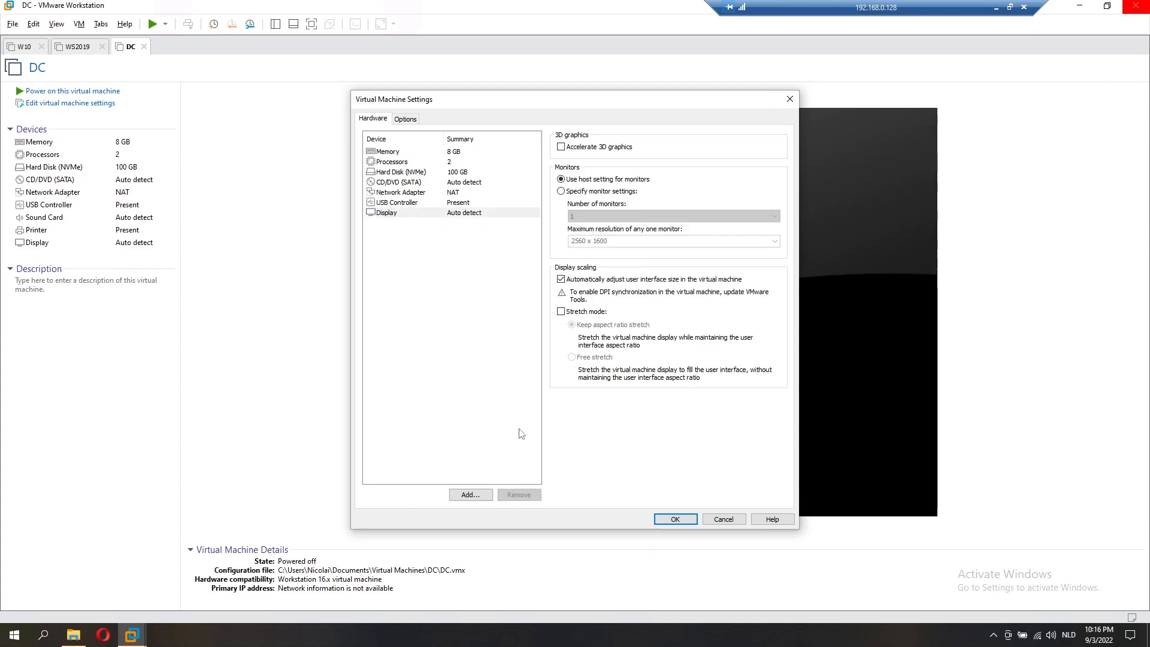
{"action": "left_click", "coordinate": [448, 163]}
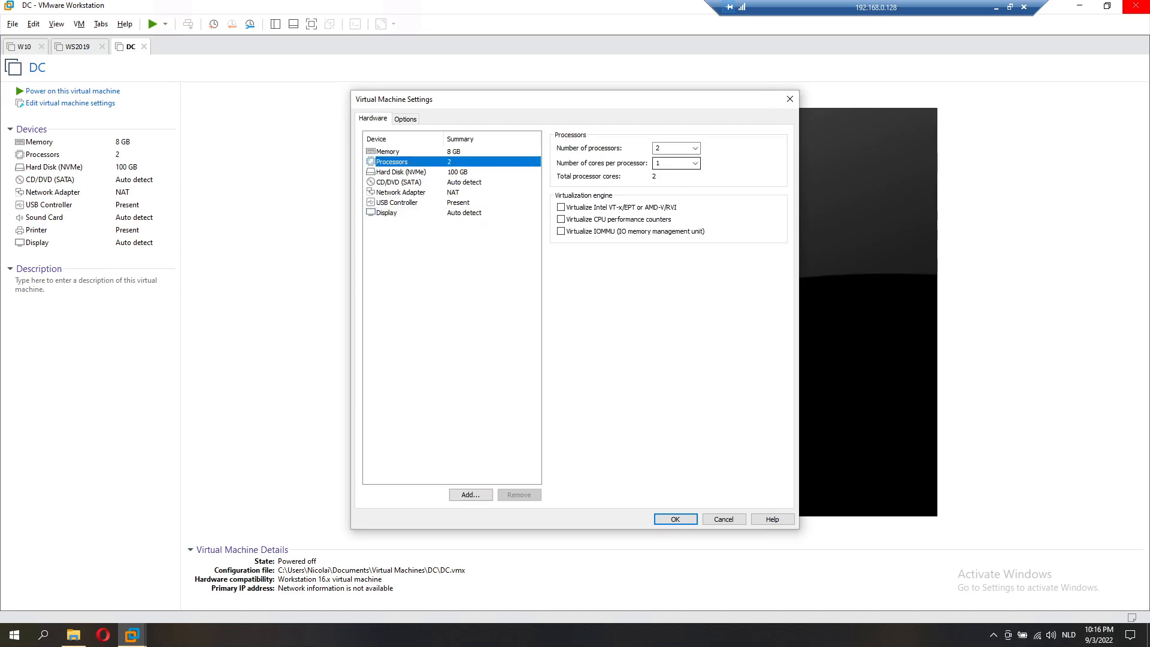
{"action": "left_click", "coordinate": [672, 164]}
Step: Set 2 cores per processor for 4 total cores and confirm the network adapter stays NAT
{"action": "key", "text": "Down"}
{"action": "left_click", "coordinate": [458, 194]}
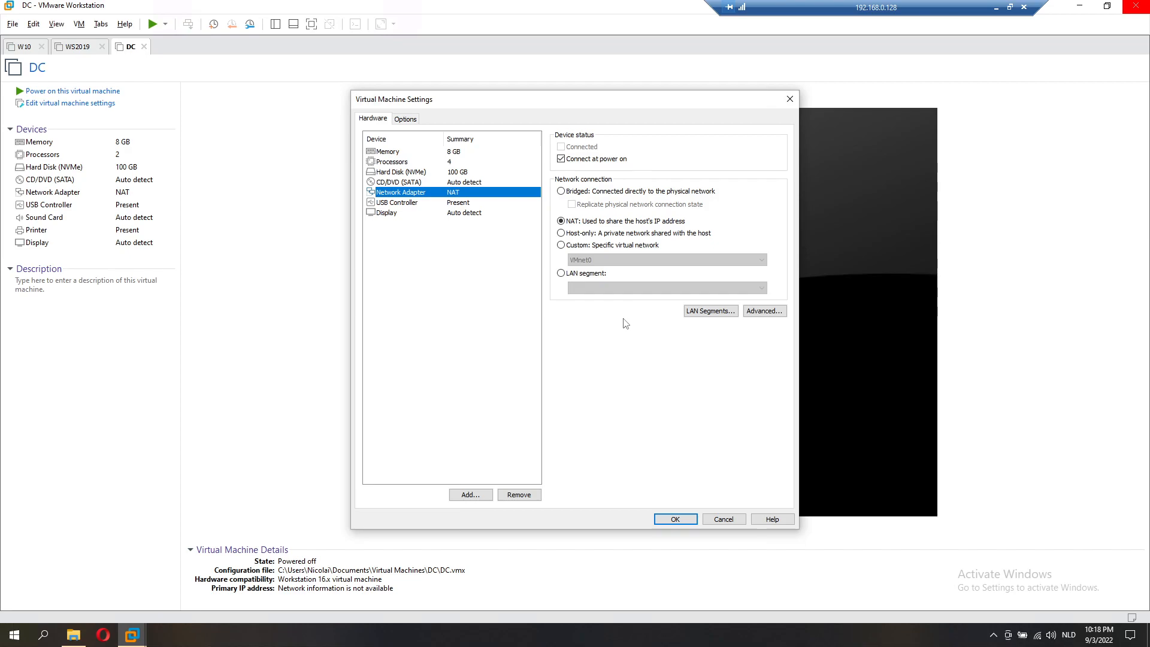
Step: Attach the 17763 Windows Server ISO from Desktop\Misc T\SOFTWARE to the CD/DVD drive and save
{"action": "left_click", "coordinate": [466, 183]}
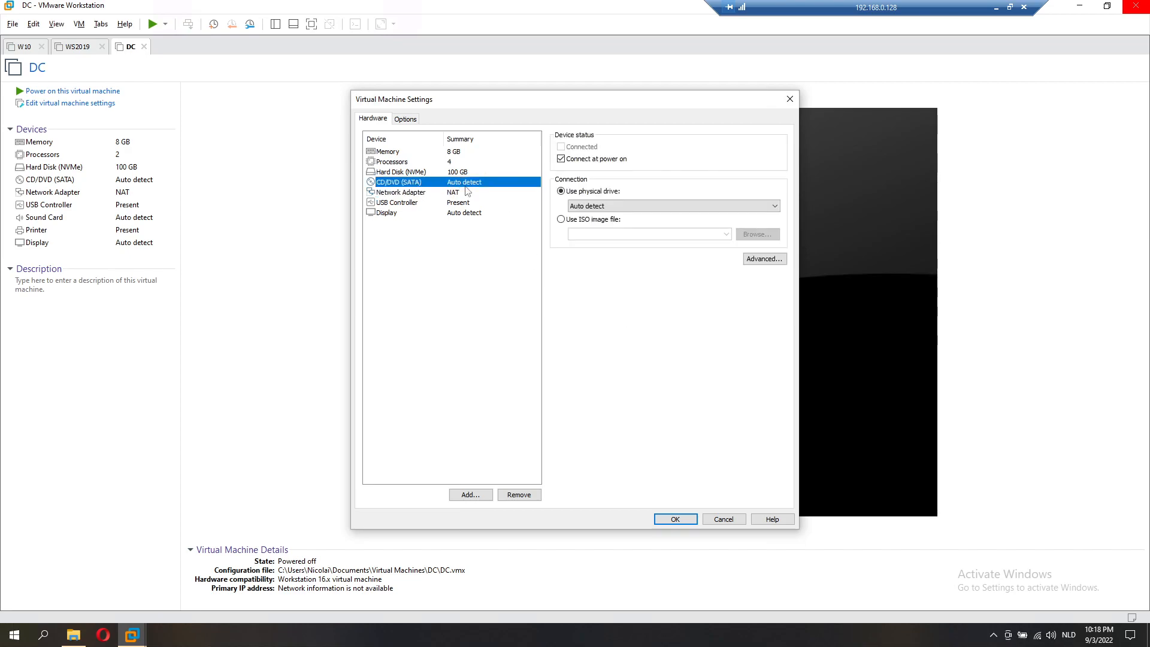
{"action": "left_click", "coordinate": [578, 220]}
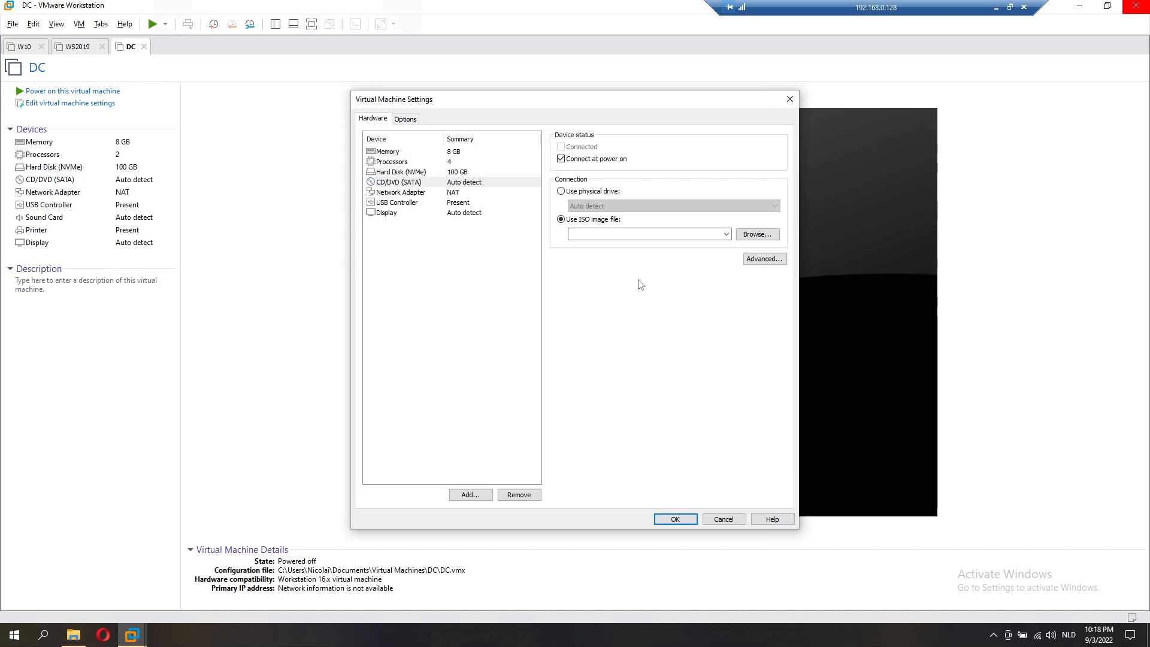
{"action": "left_click", "coordinate": [743, 234]}
{"action": "left_click", "coordinate": [443, 216]}
{"action": "left_click", "coordinate": [432, 202]}
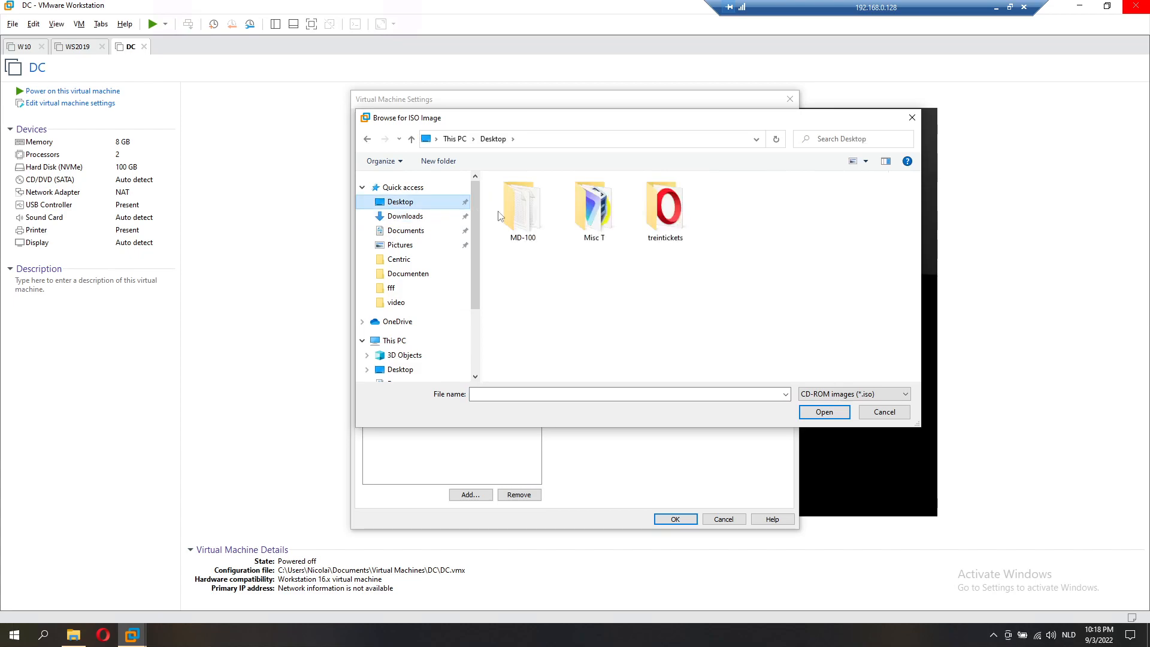
{"action": "double_click", "coordinate": [593, 210]}
{"action": "double_click", "coordinate": [539, 234]}
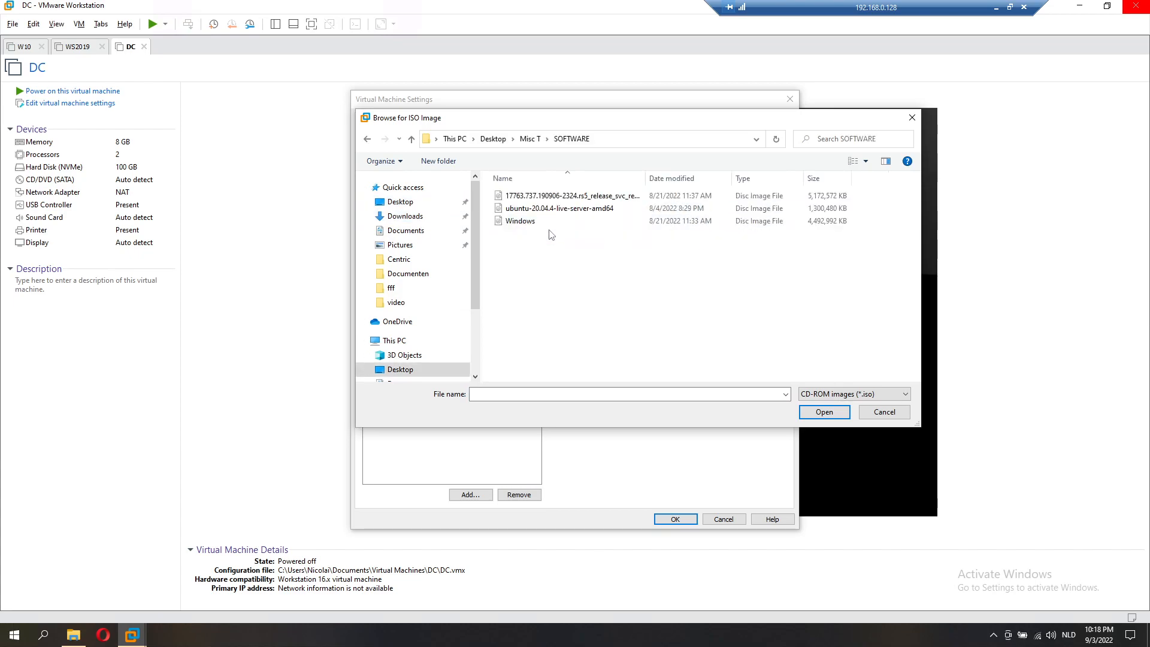
{"action": "left_click", "coordinate": [569, 197]}
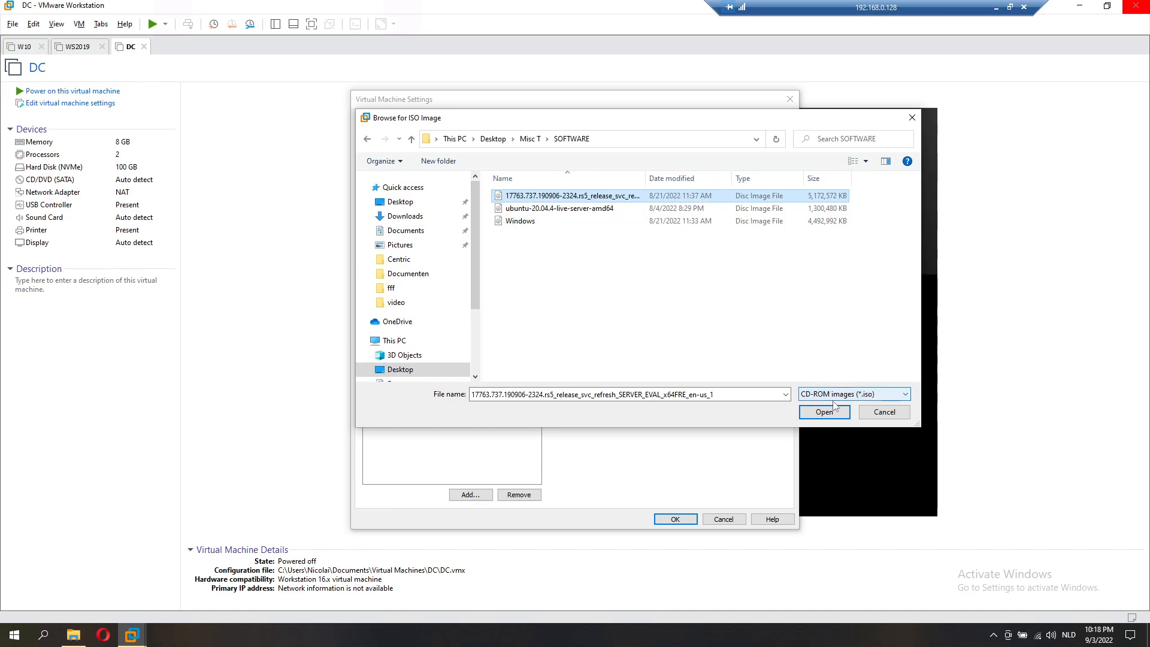
{"action": "left_click", "coordinate": [821, 411]}
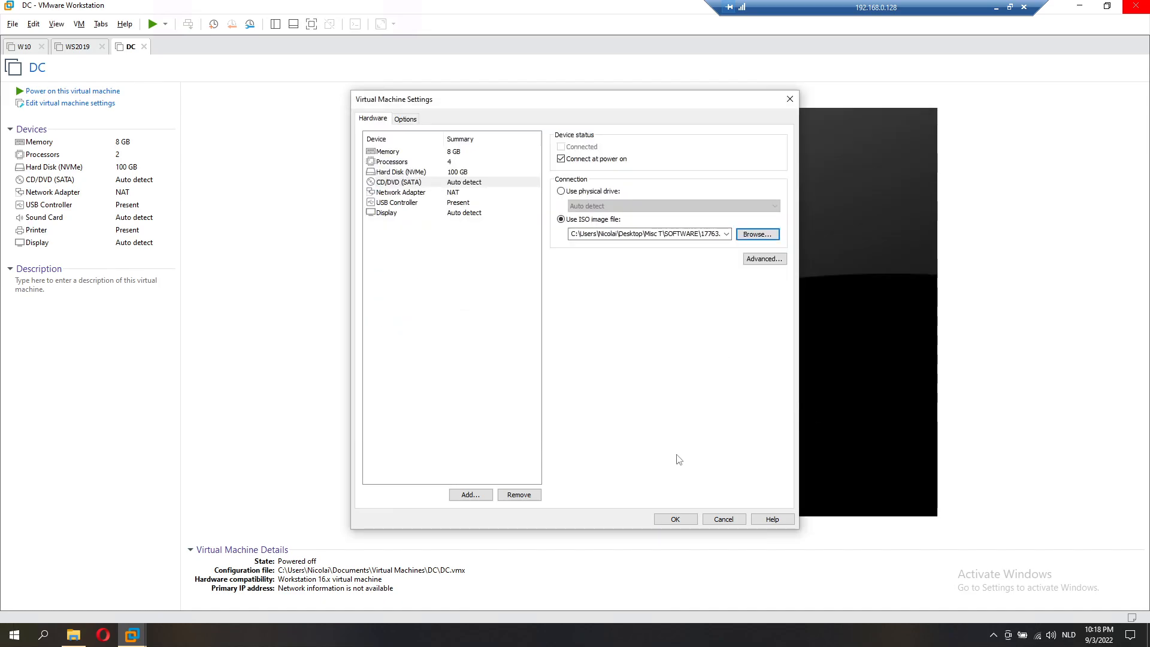
{"action": "left_click", "coordinate": [676, 520]}
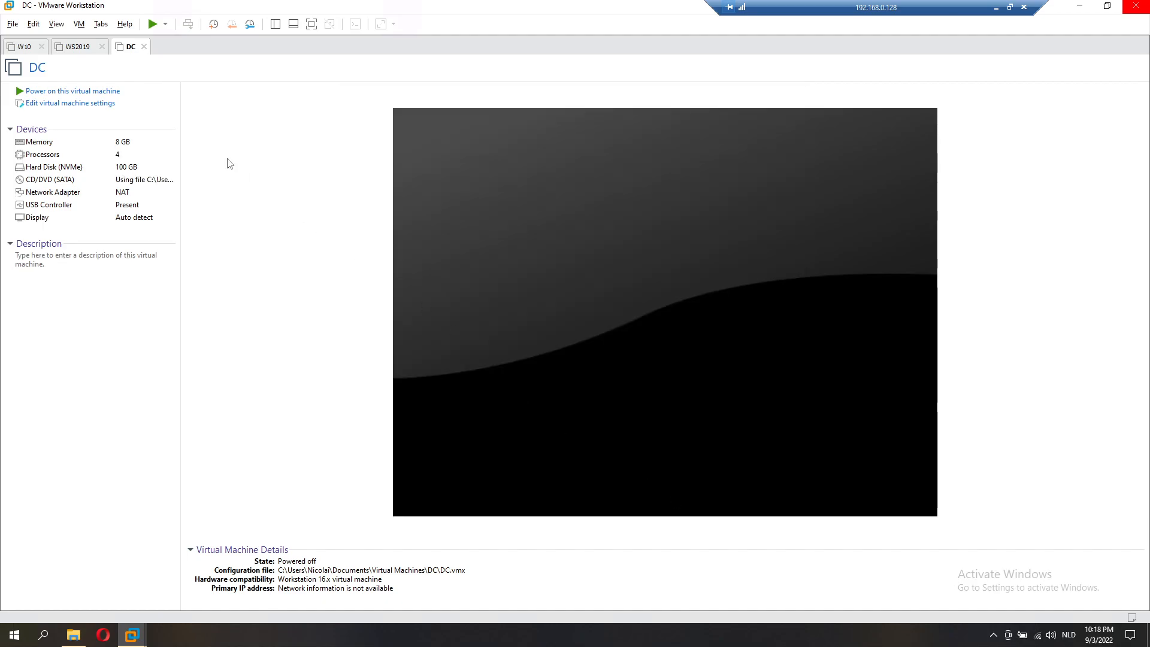
Step: Power on the DC virtual machine and launch the host's Virtual Network Editor via a 'virt' search
{"action": "left_click", "coordinate": [153, 25]}
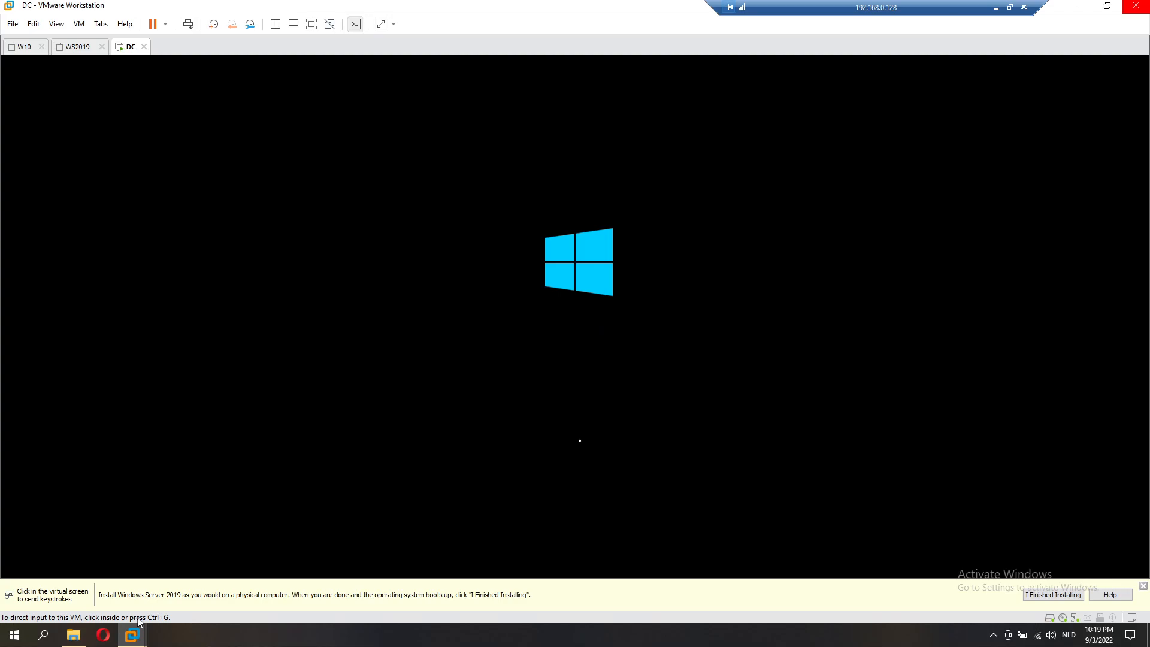
{"action": "left_click", "coordinate": [54, 634]}
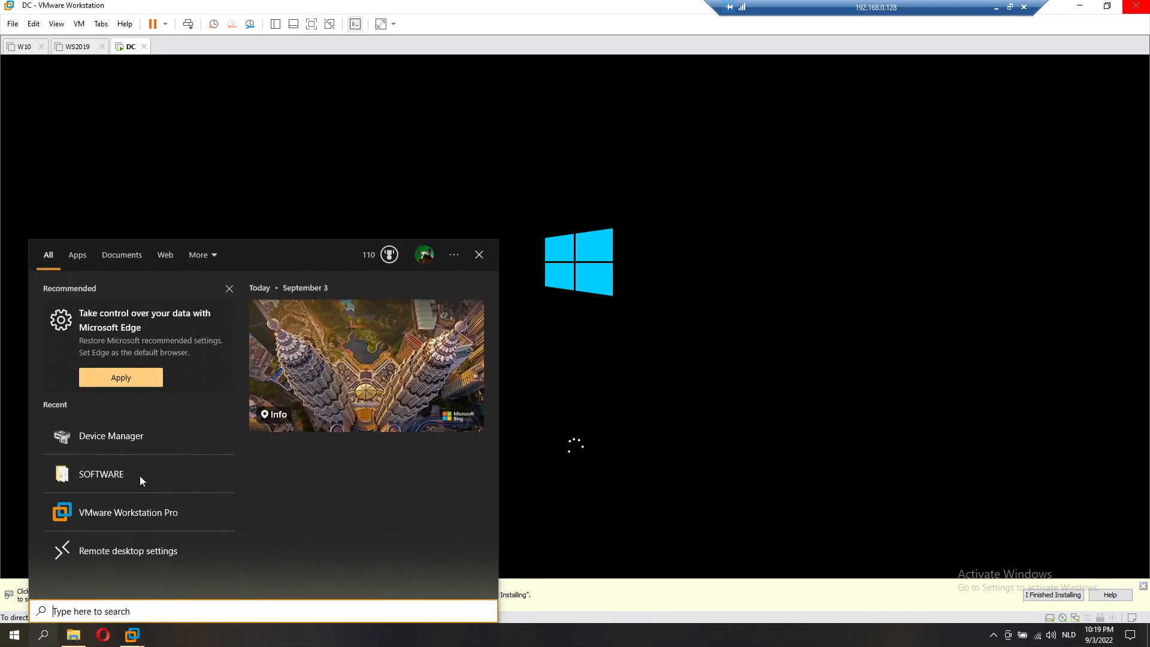
{"action": "type", "text": "virt"}
{"action": "key", "text": "Down"}
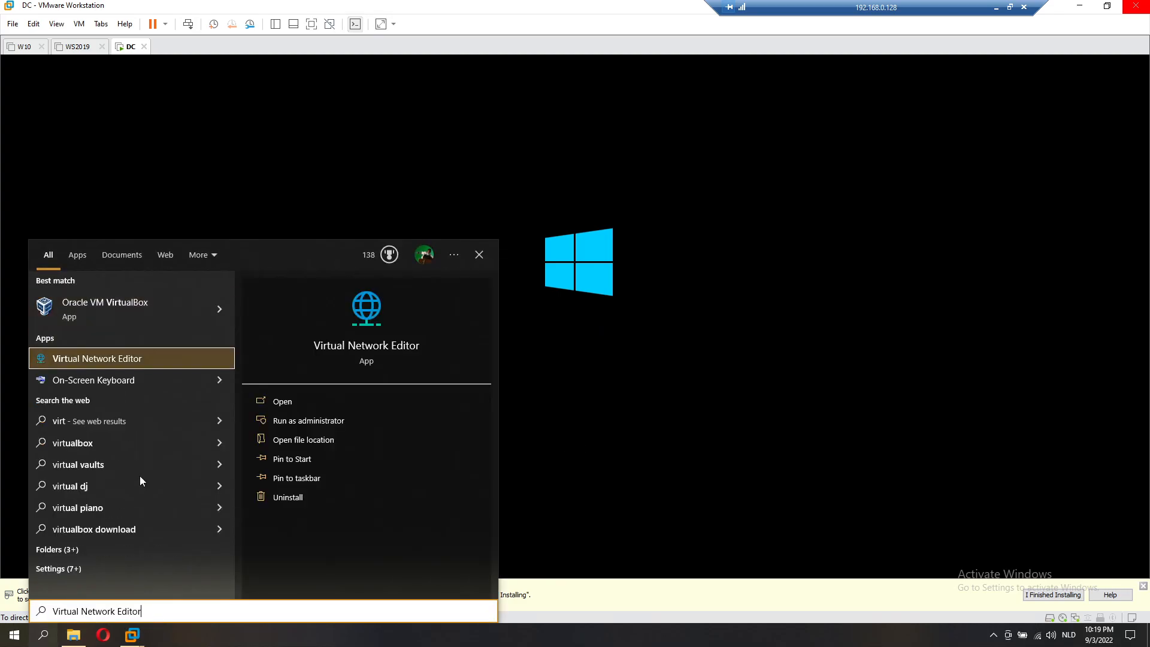
{"action": "key", "text": "Return"}
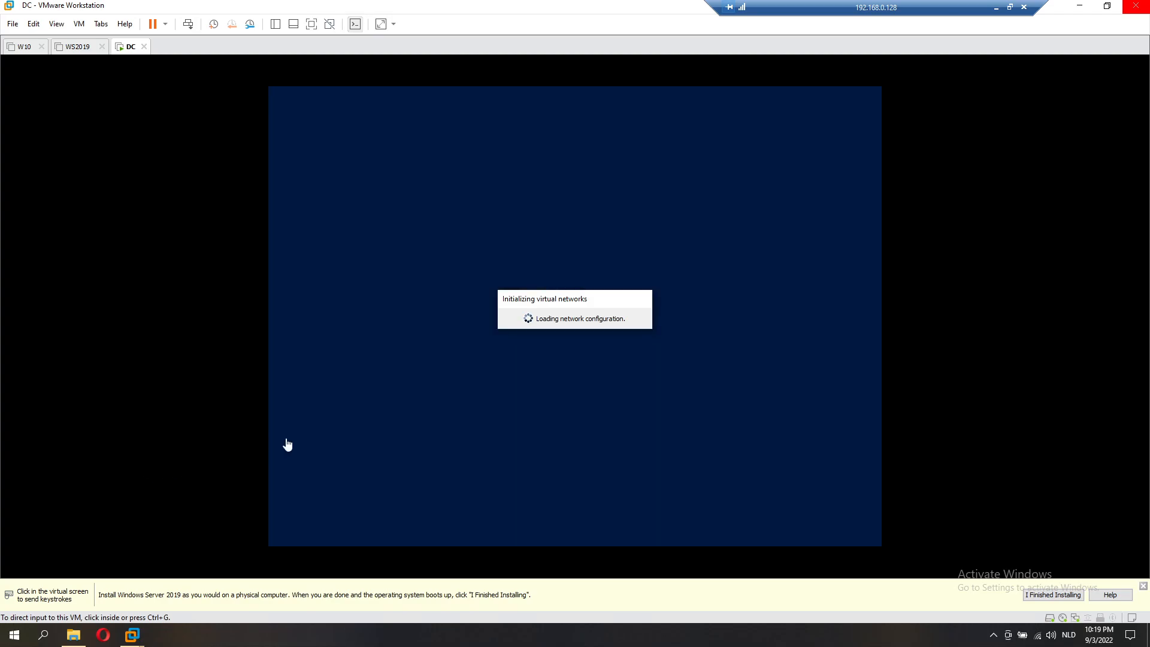
Step: Grant the Virtual Network Editor administrator rights to change network settings
{"action": "left_click", "coordinate": [713, 447]}
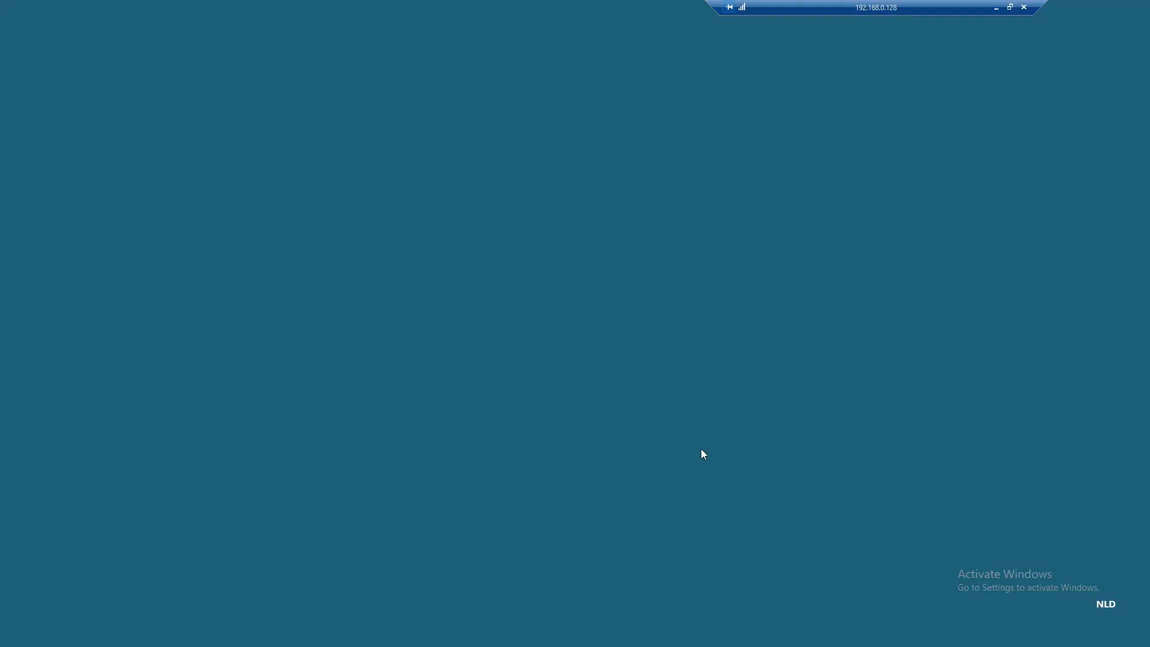
{"action": "left_click", "coordinate": [554, 398]}
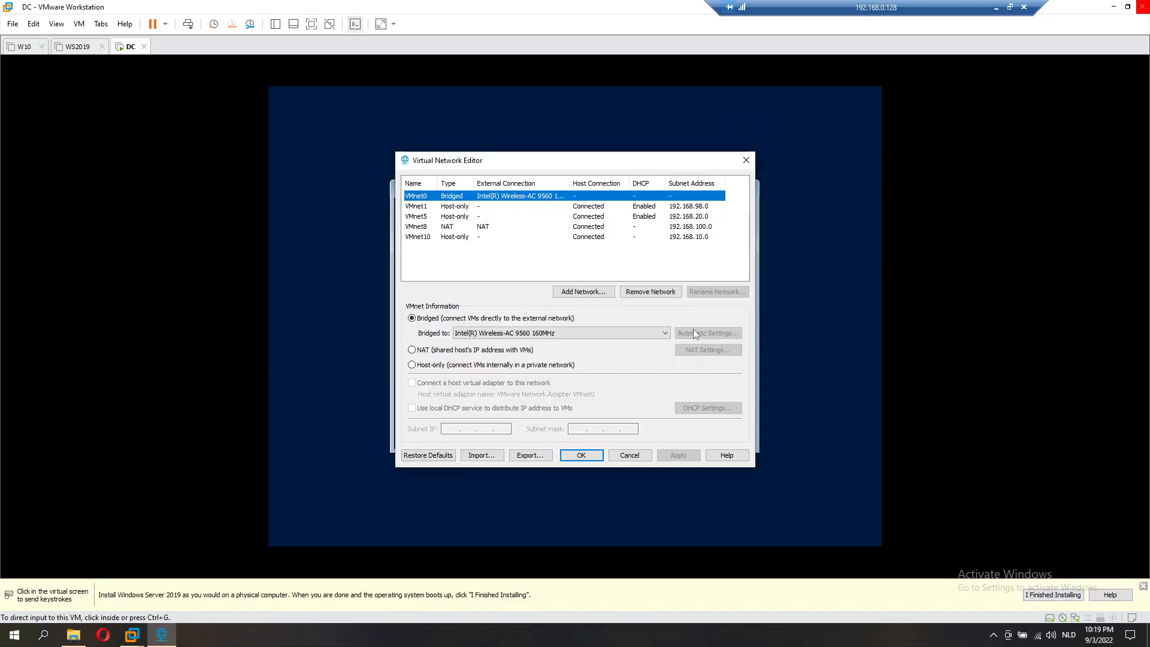
{"action": "left_click", "coordinate": [778, 342]}
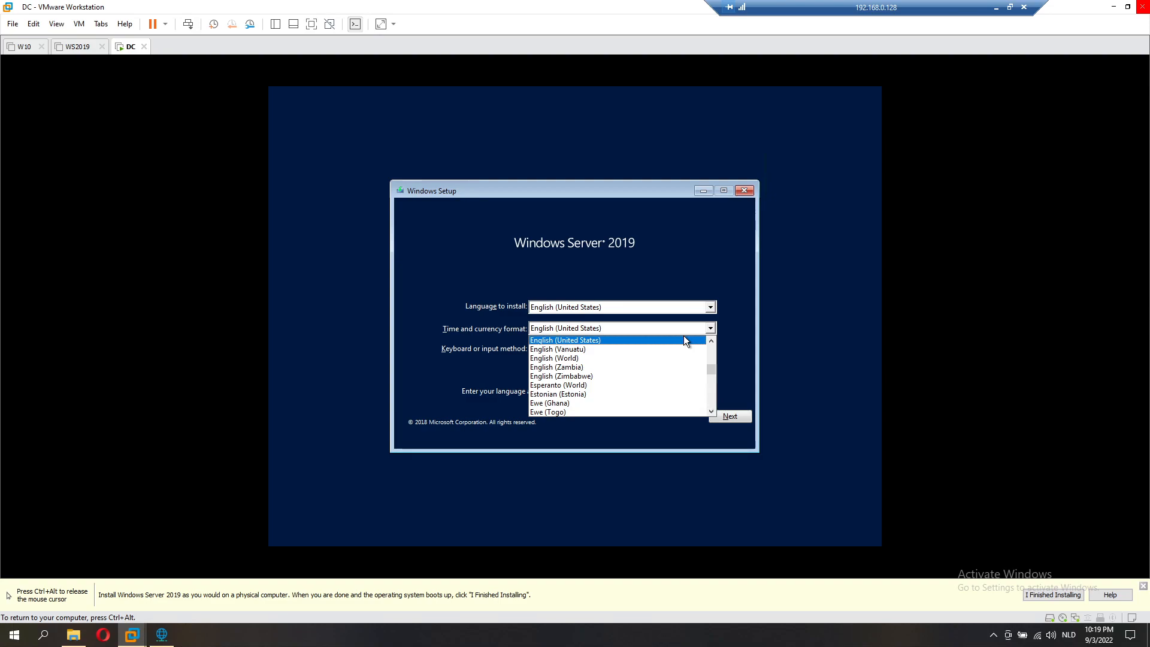
Step: Set Windows Setup's time and currency format to Dutch (Belgium)
{"action": "type", "text": "dut"}
{"action": "key", "text": "Down"}
{"action": "key", "text": "Return"}
{"action": "key", "text": "Return"}
{"action": "key", "text": "Return"}
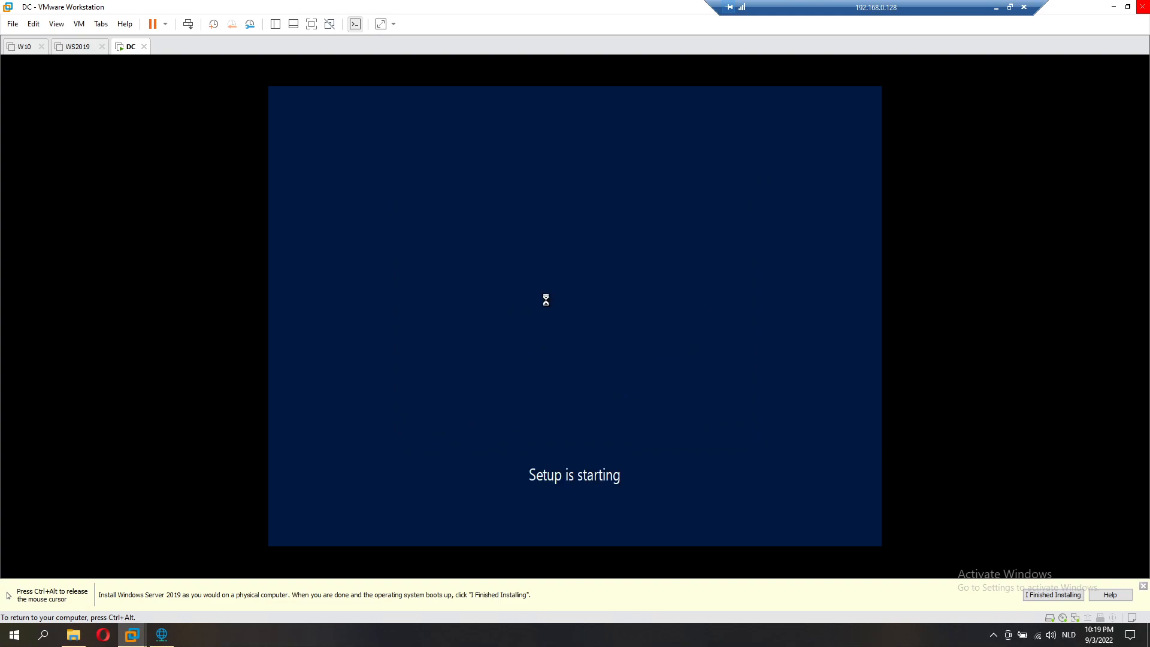
{"action": "key", "text": "ctrl+alt"}
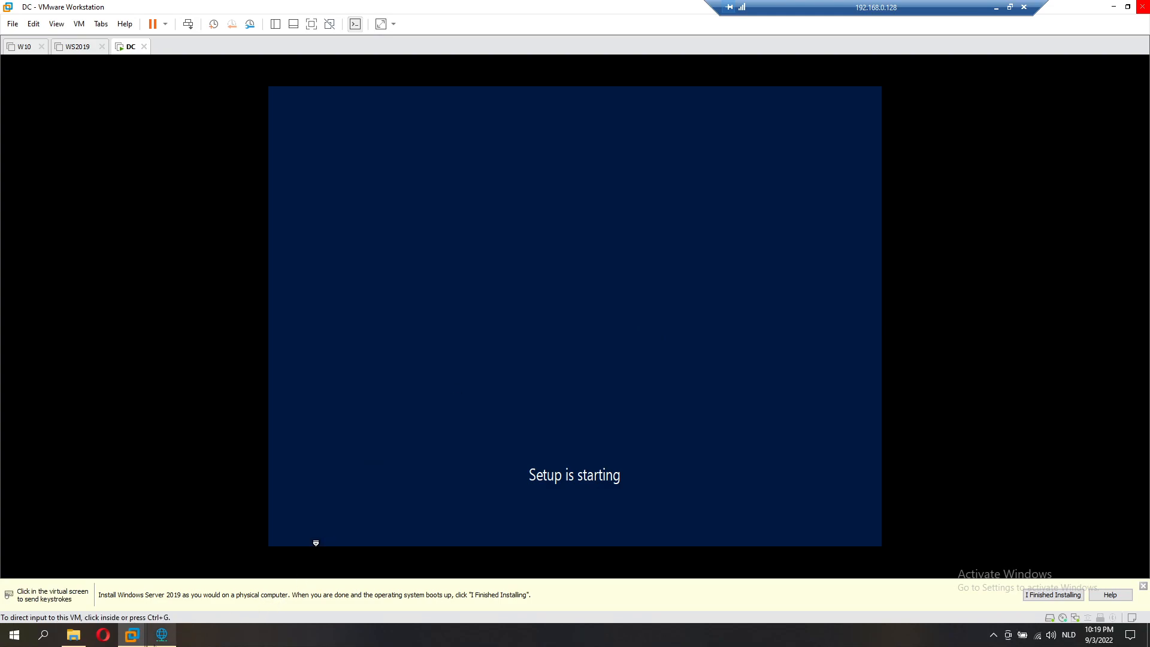
{"action": "left_click", "coordinate": [161, 635]}
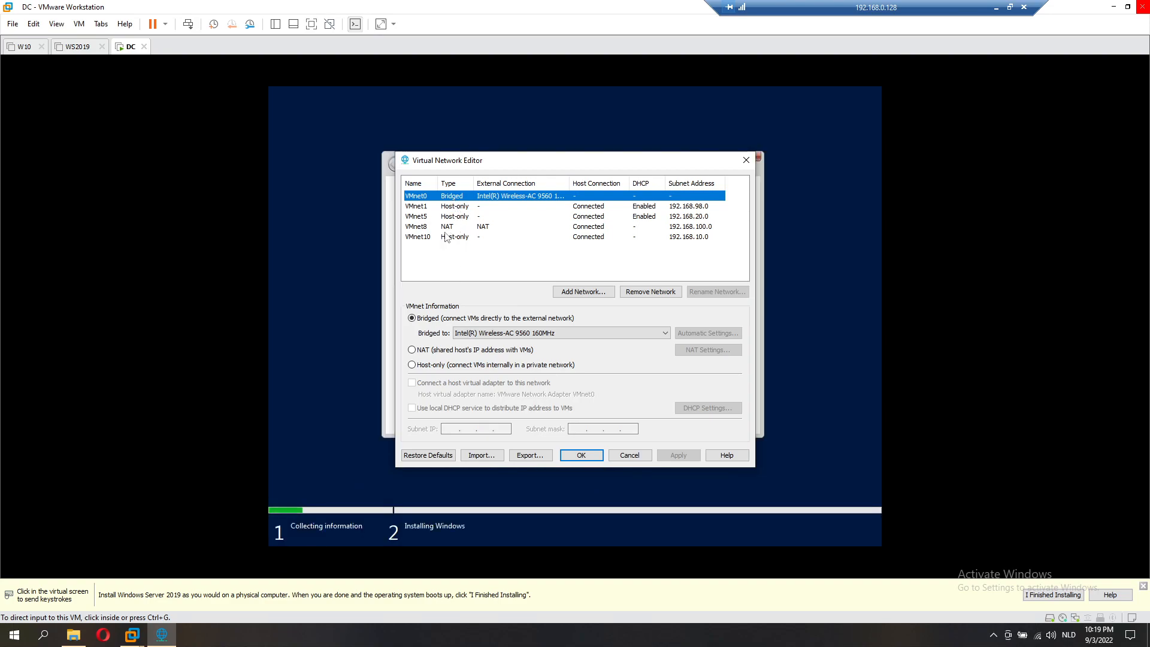
Step: Review the VMnet8 NAT (192.168.100.0) and VMnet0 bridged networks, then pick Standard Evaluation (Desktop Experience)
{"action": "left_click", "coordinate": [454, 230]}
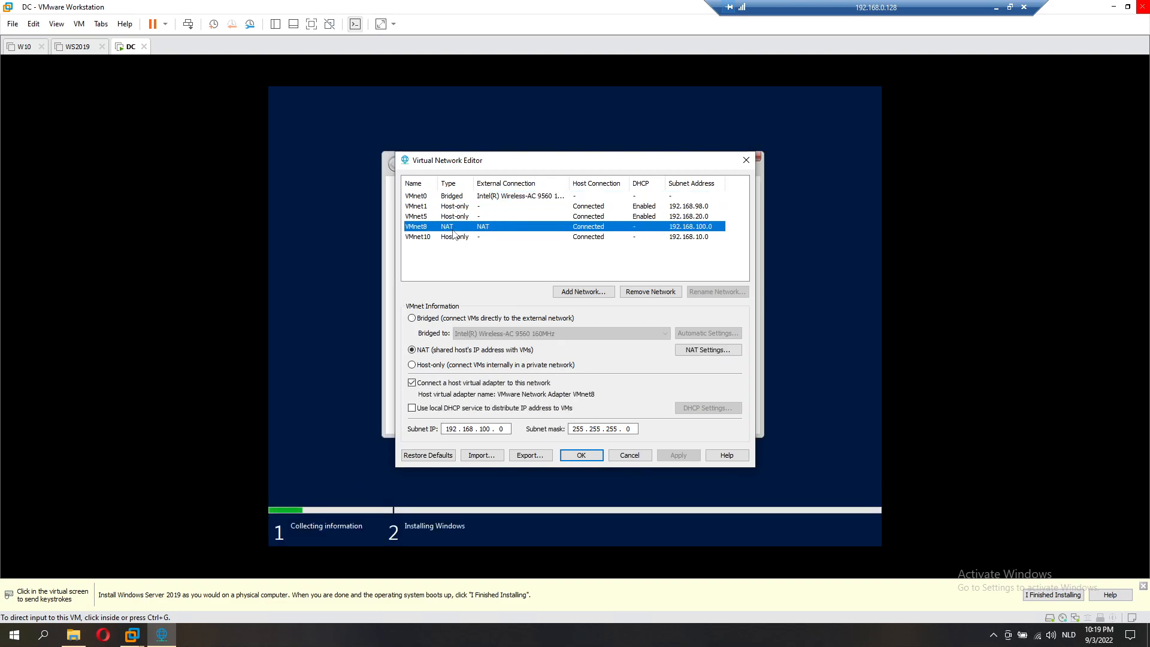
{"action": "left_click", "coordinate": [463, 197]}
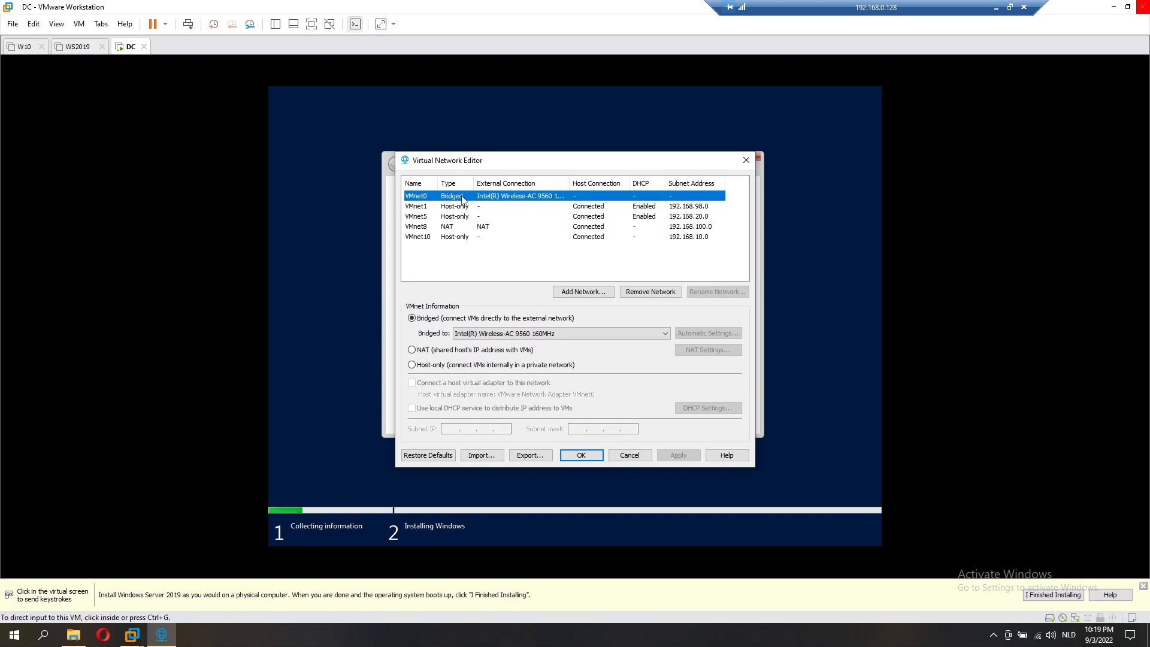
{"action": "left_click", "coordinate": [350, 291]}
{"action": "left_click", "coordinate": [569, 250]}
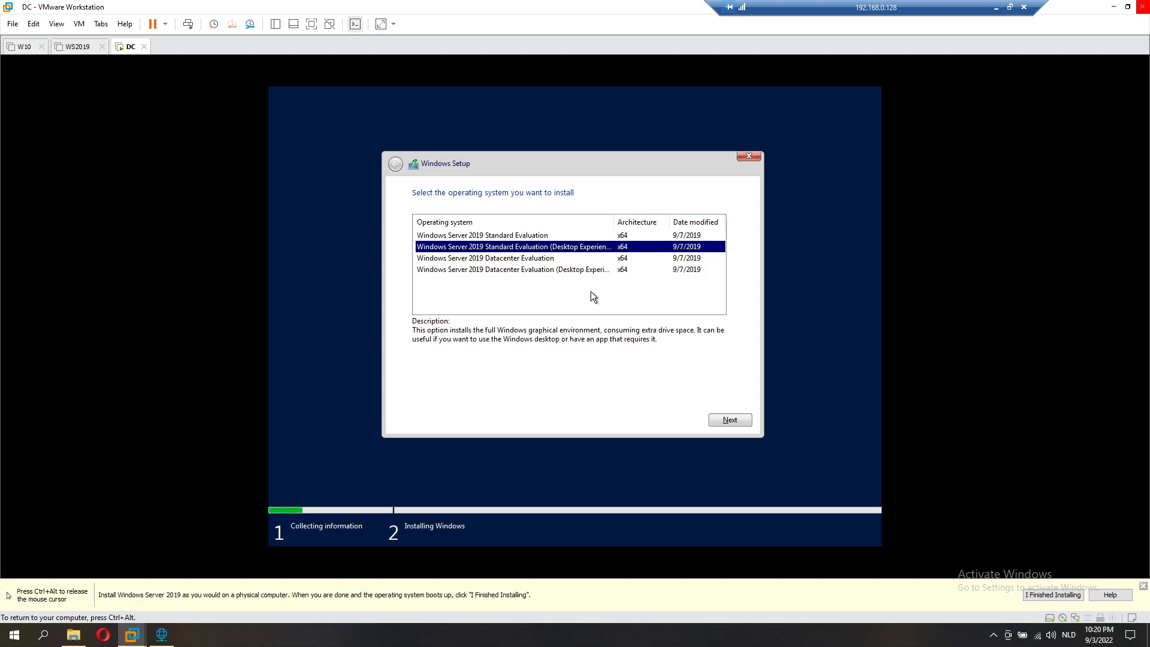
Step: Accept the license and start a Custom installation of Windows Server 2019 on the 100 GB drive
{"action": "key", "text": "Return"}
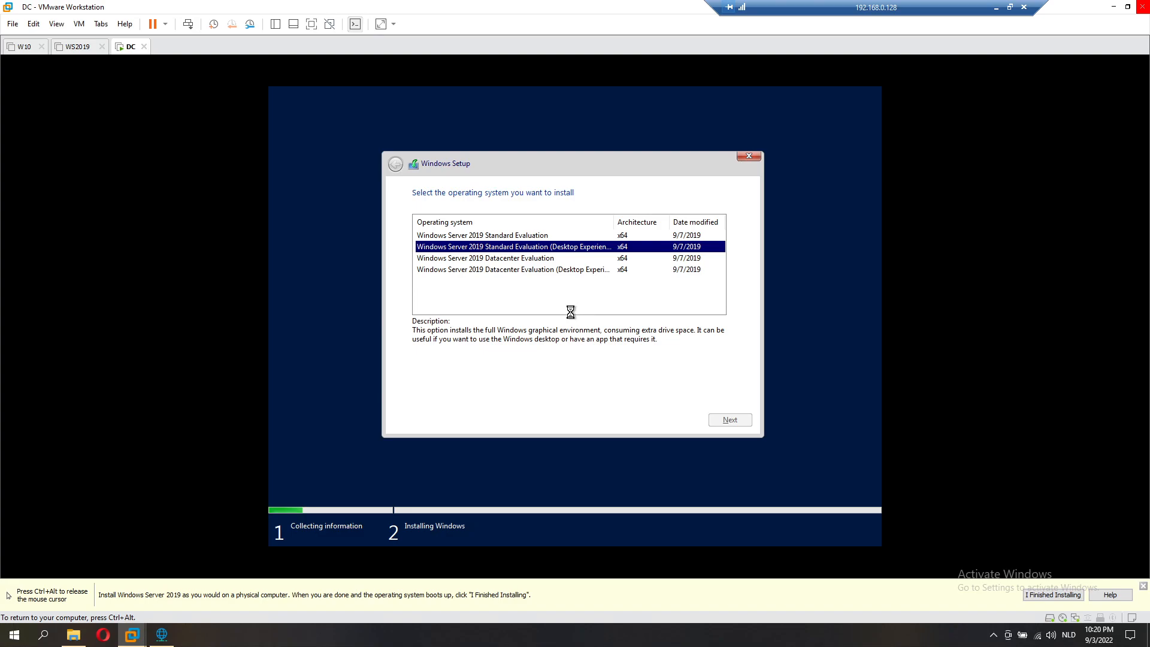
{"action": "left_click", "coordinate": [475, 395]}
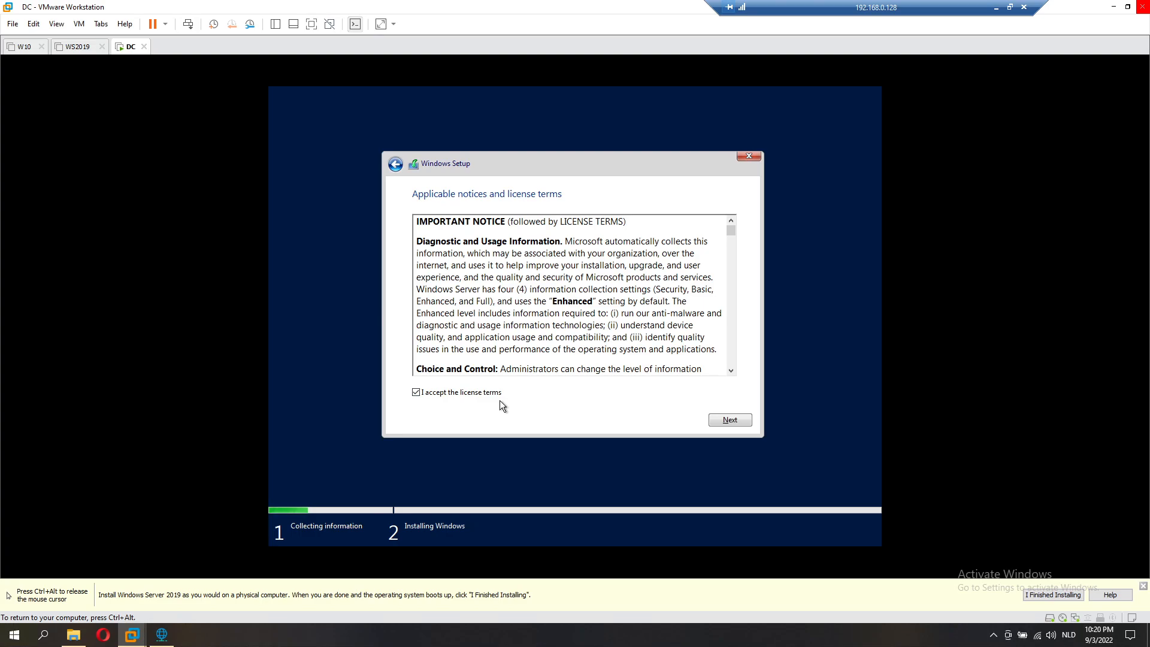
{"action": "key", "text": "Return"}
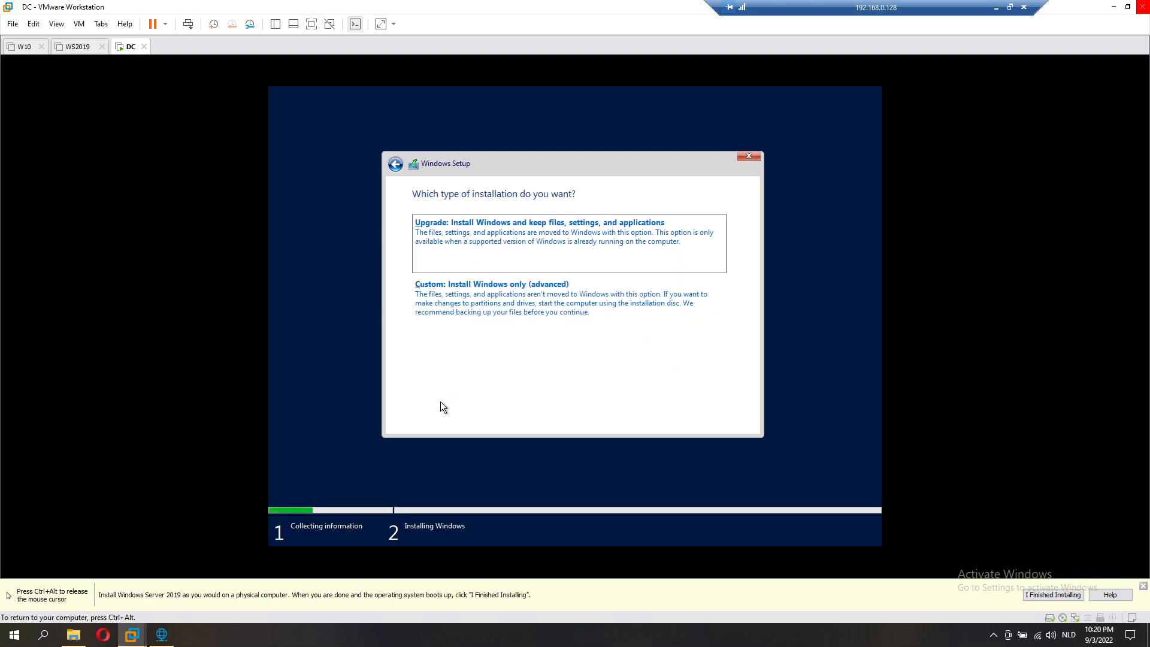
{"action": "left_click", "coordinate": [510, 333]}
{"action": "key", "text": "Return"}
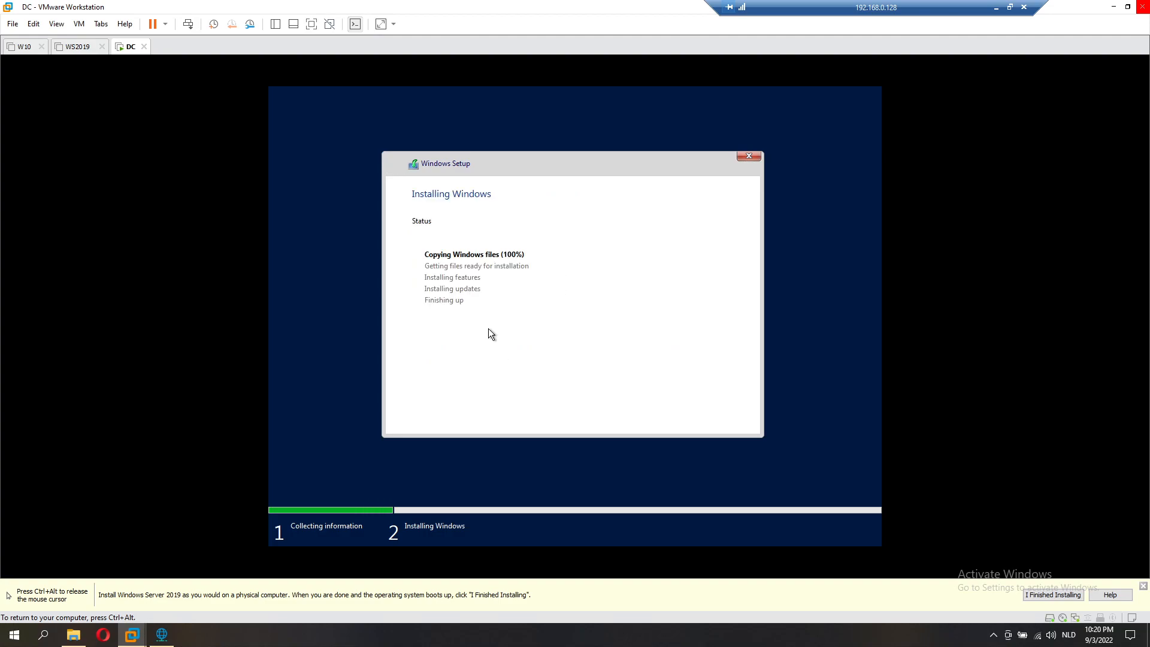
Step: Bring the Virtual Network Editor back up and clear its network selection
{"action": "key", "text": "ctrl+alt"}
{"action": "left_click", "coordinate": [162, 634]}
{"action": "left_click", "coordinate": [502, 269]}
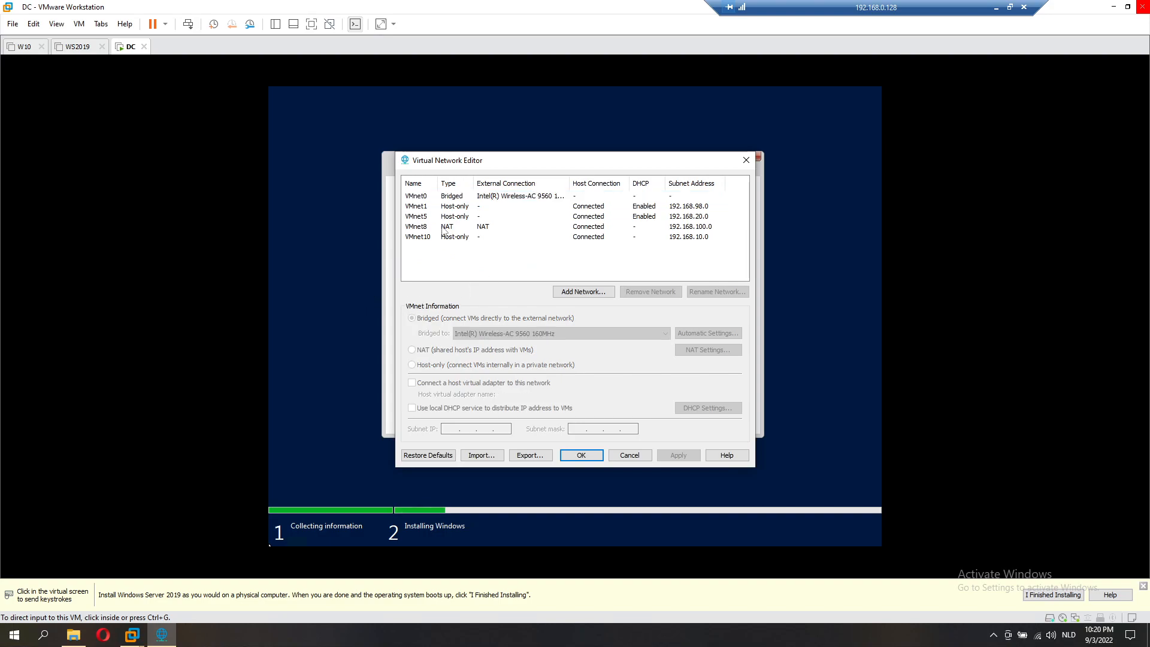
Step: Check the VMnet8 NAT network settings, then close the Virtual Network Editor with OK
{"action": "left_click", "coordinate": [480, 228]}
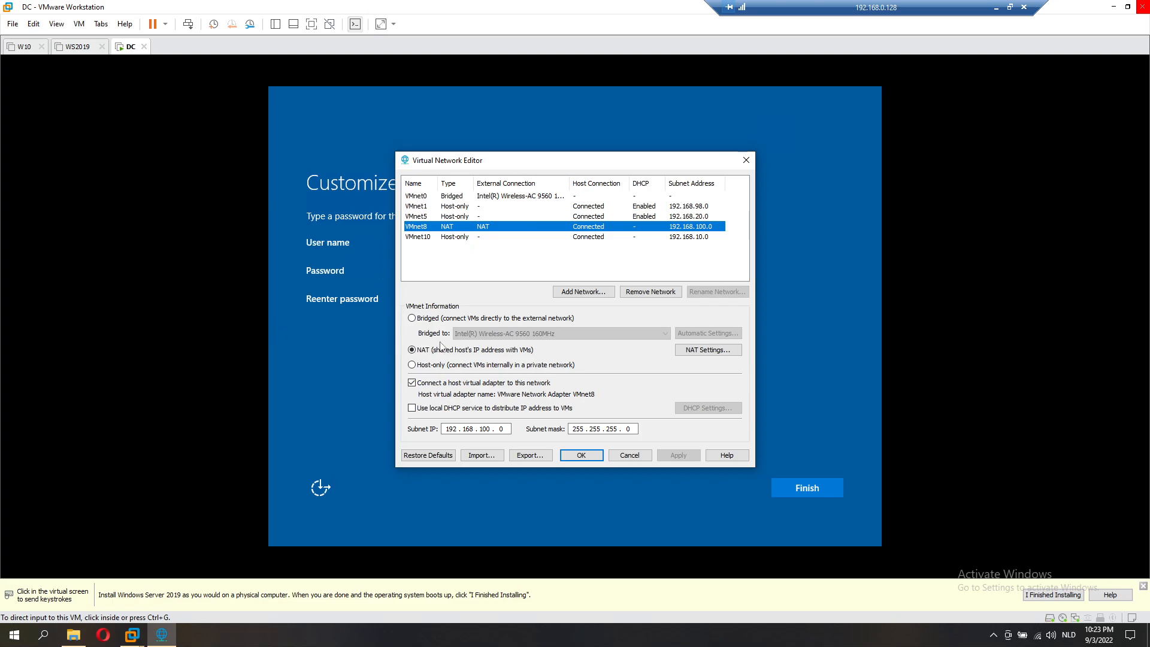
{"action": "left_click", "coordinate": [582, 456]}
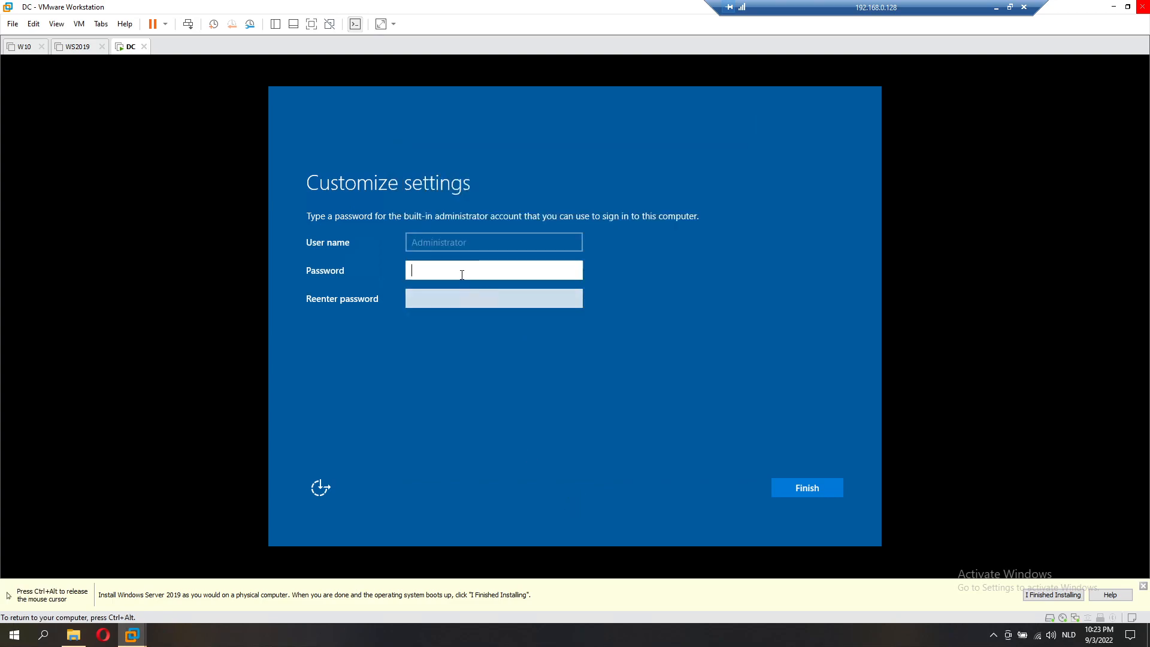
Step: Set a matching built-in Administrator password, then send Ctrl+Alt+Del to reach the sign-in screen
{"action": "type", "text": "****"}
{"action": "key", "text": "BackSpace"}
{"action": "key", "text": "BackSpace"}
{"action": "key", "text": "BackSpace"}
{"action": "key", "text": "BackSpace"}
{"action": "type", "text": "**********"}
{"action": "key", "text": "Tab"}
{"action": "type", "text": "********"}
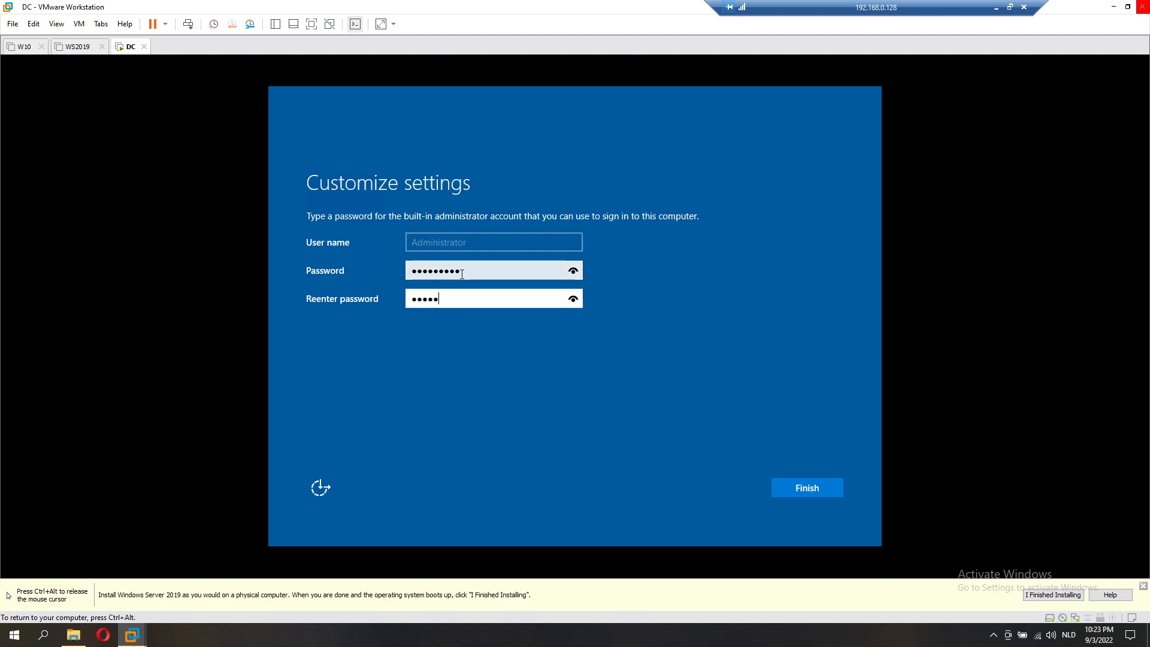
{"action": "key", "text": "Return"}
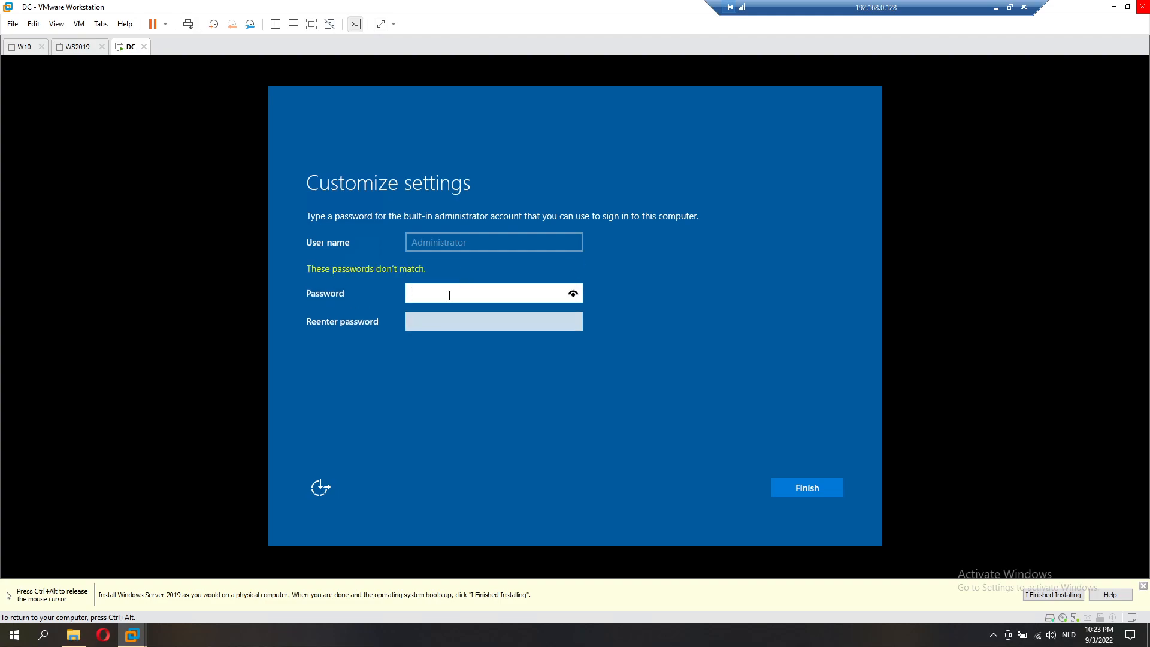
{"action": "type", "text": "********"}
{"action": "key", "text": "Tab"}
{"action": "type", "text": "********"}
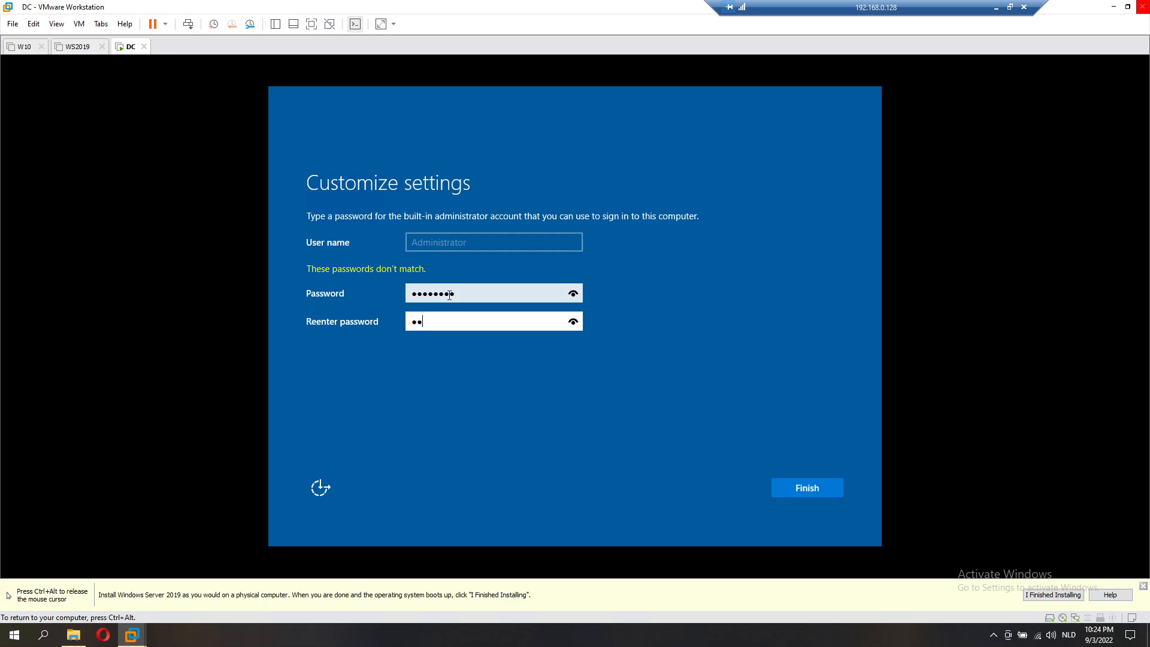
{"action": "key", "text": "Return"}
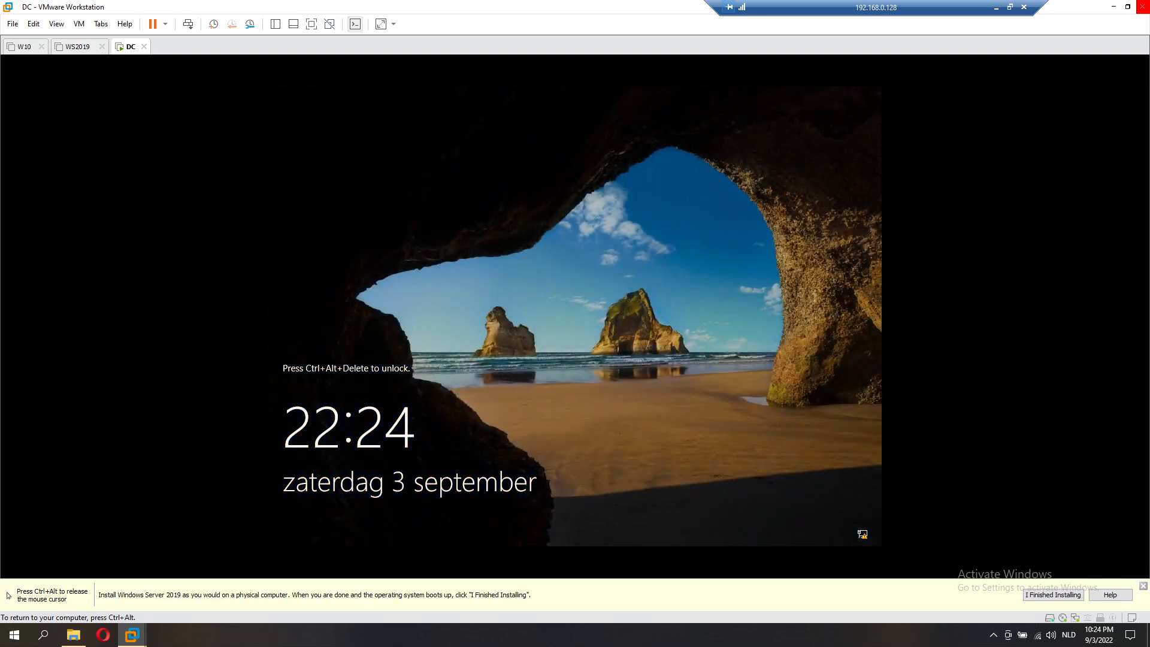
{"action": "key", "text": "ctrl+alt"}
{"action": "left_click", "coordinate": [187, 24]}
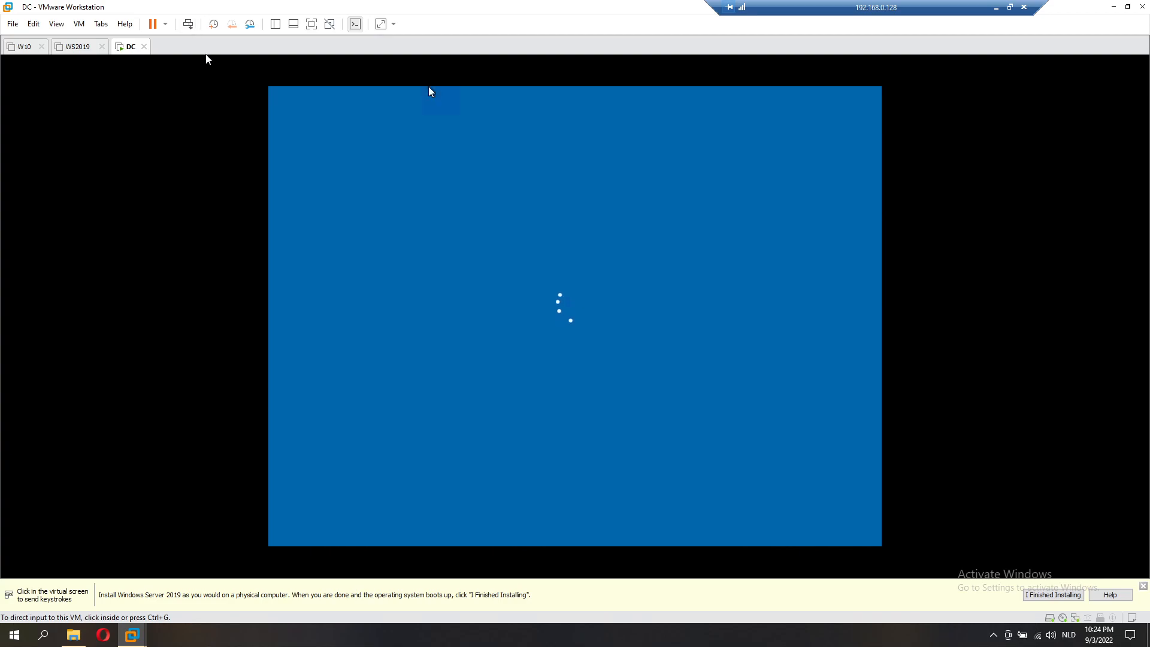
Step: Sign in as Administrator with the account password and allow network discovery
{"action": "left_click", "coordinate": [532, 368]}
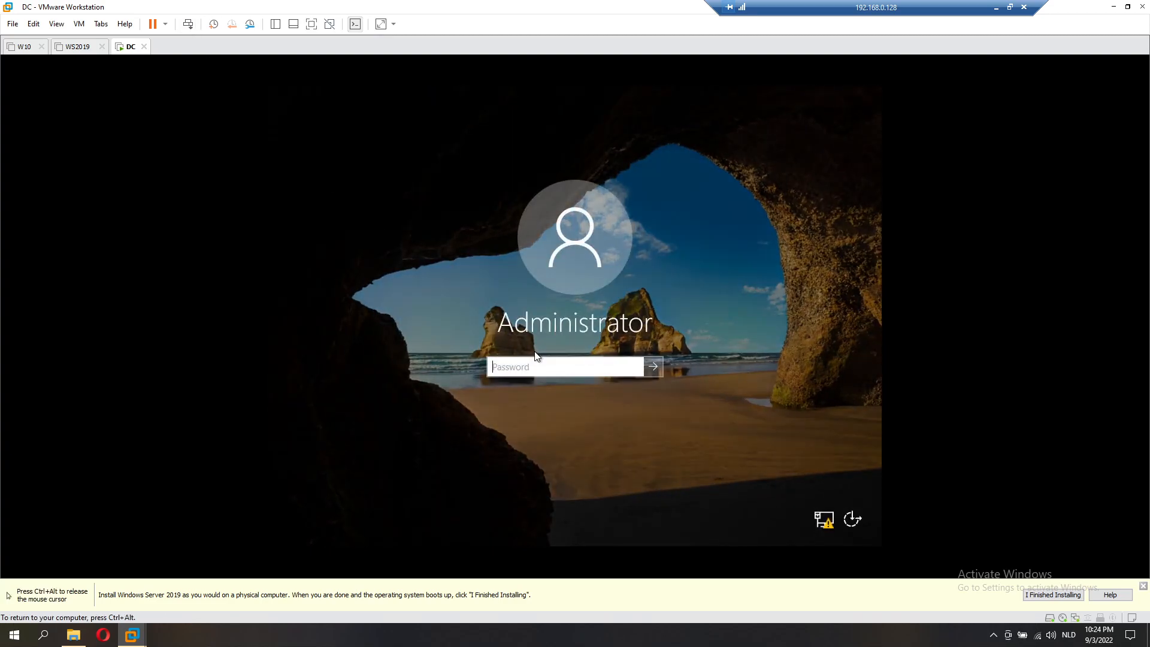
{"action": "type", "text": "******"}
{"action": "key", "text": "Return"}
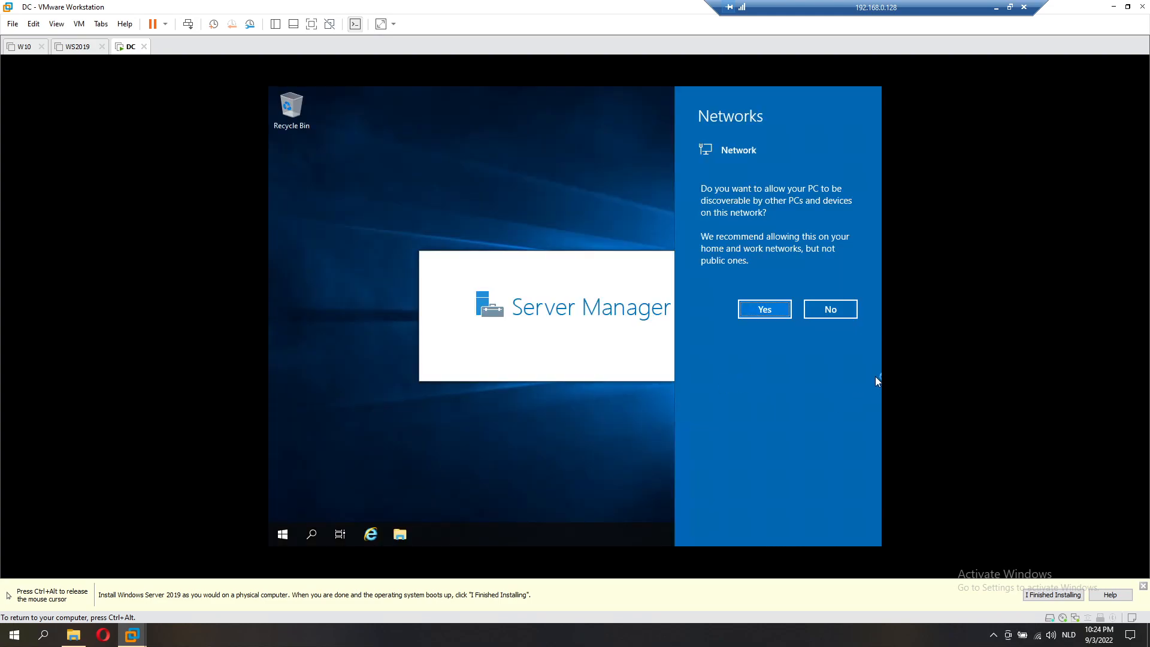
{"action": "left_click", "coordinate": [764, 309]}
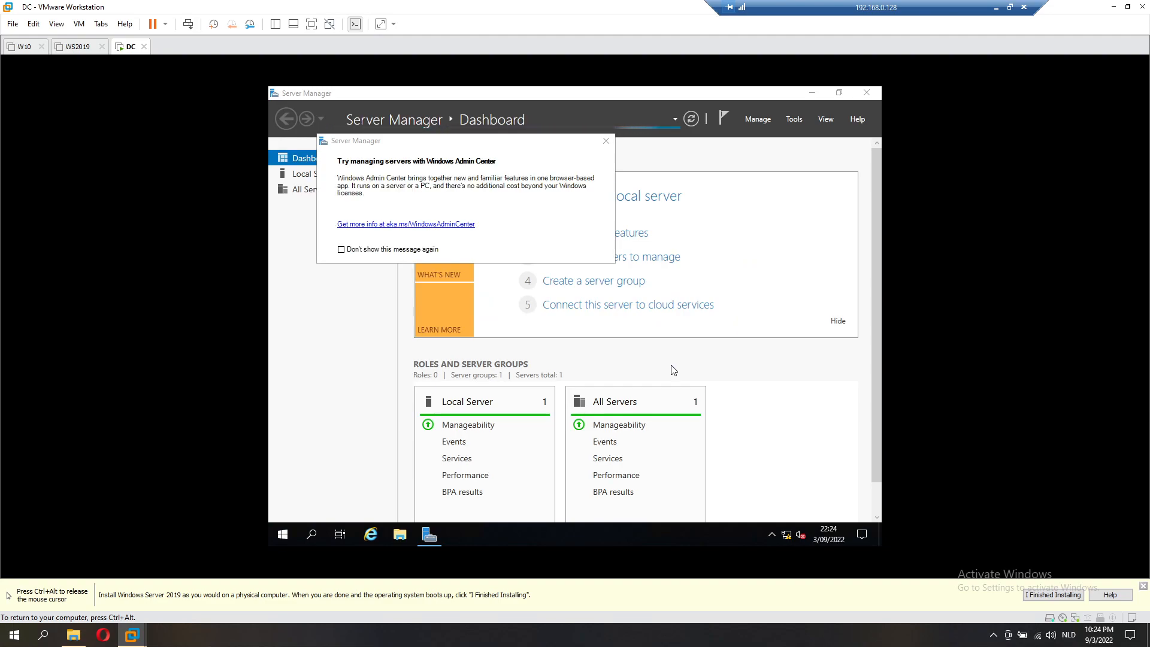
Step: Open the Local Server page, hide the Task View button, and view Ethernet0's network connections
{"action": "left_click", "coordinate": [606, 141]}
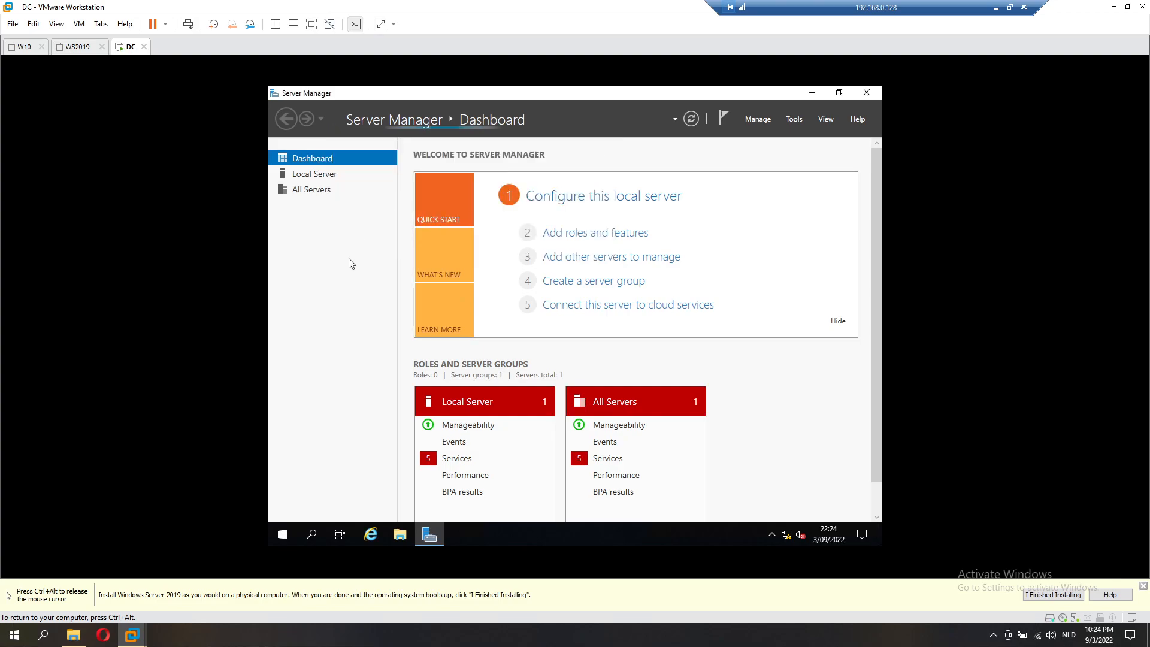
{"action": "left_click", "coordinate": [324, 174]}
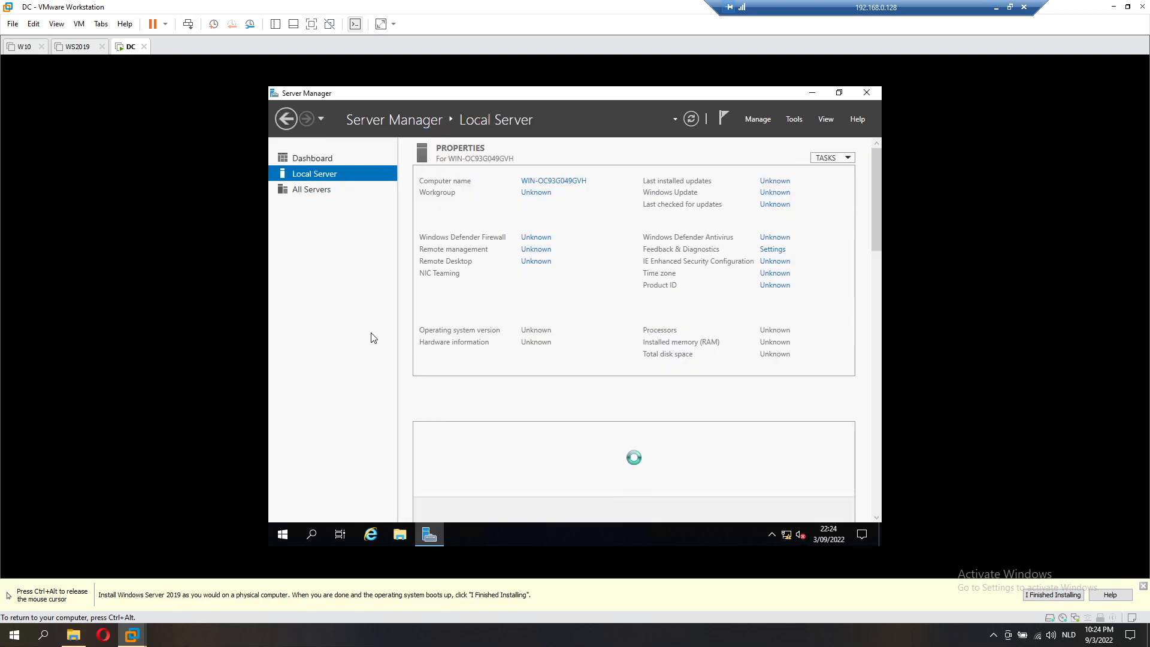
{"action": "right_click", "coordinate": [494, 533]}
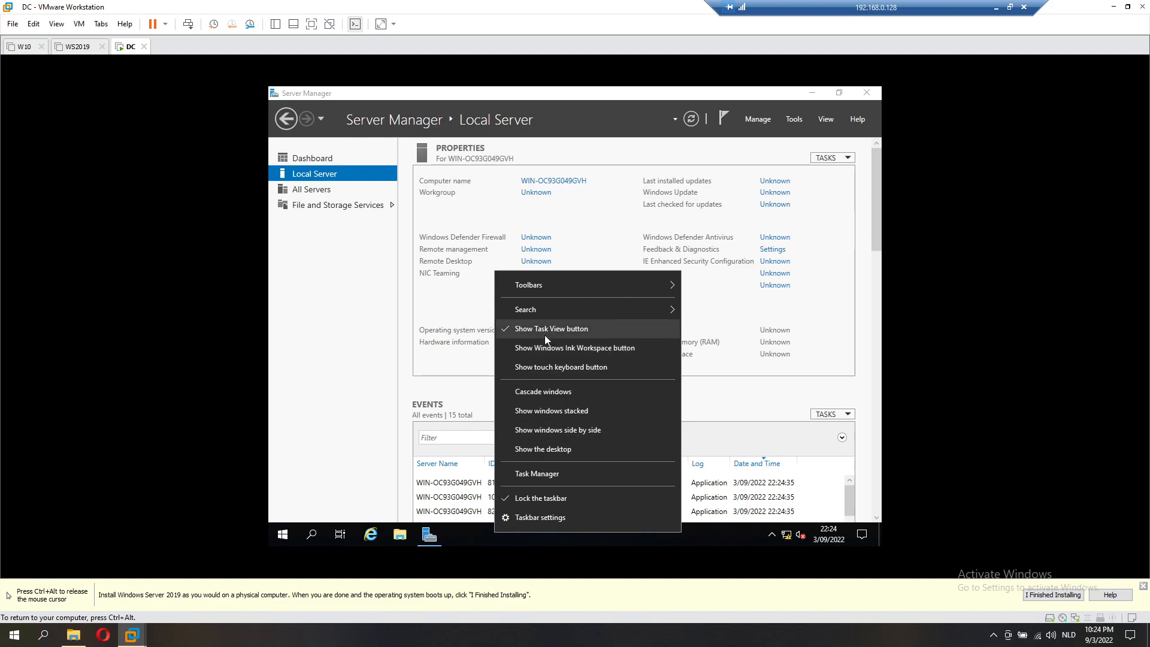
{"action": "left_click", "coordinate": [545, 334]}
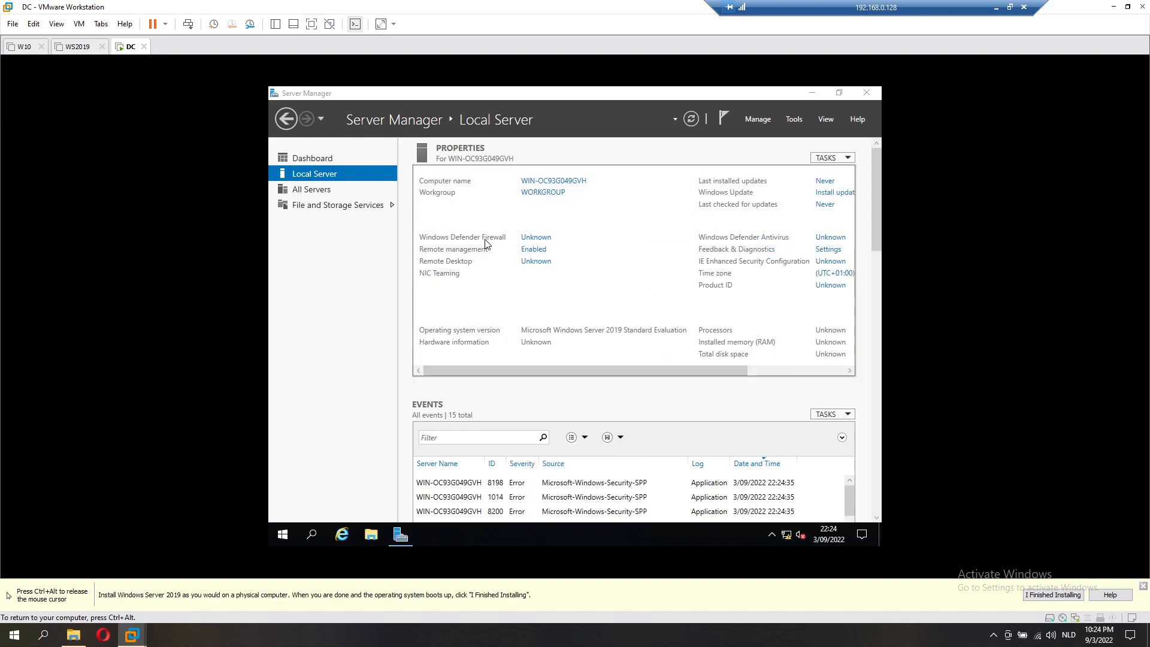
{"action": "left_click", "coordinate": [570, 286]}
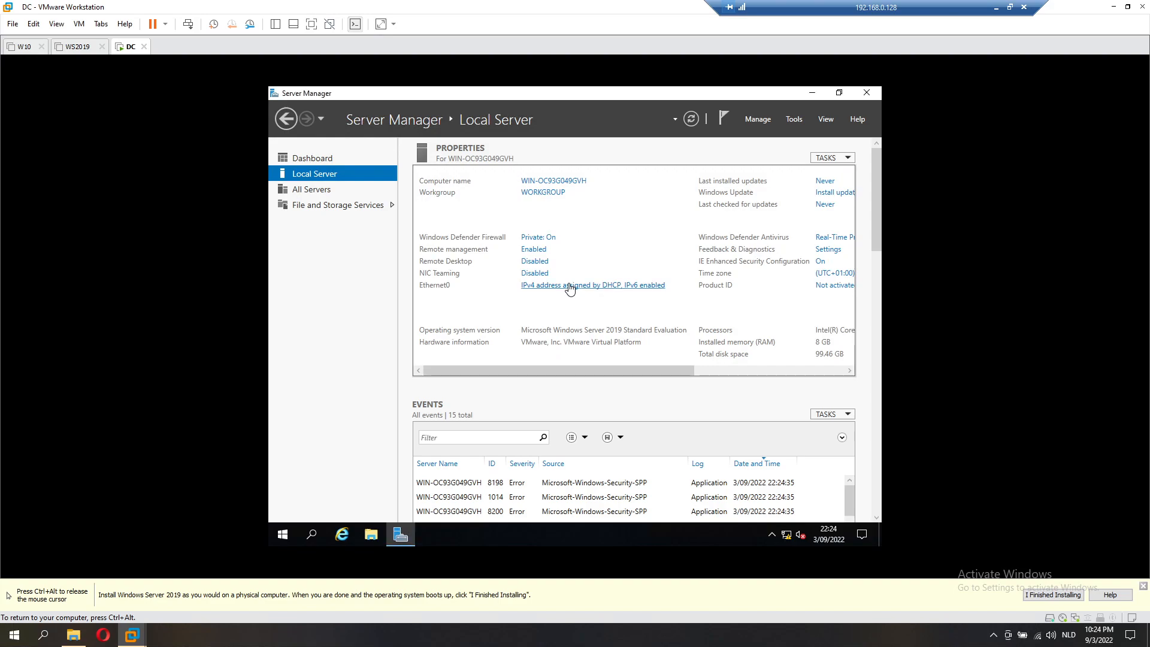
Step: Start the VMware Tools installation from the VM menu and close Network Connections
{"action": "left_click", "coordinate": [80, 24]}
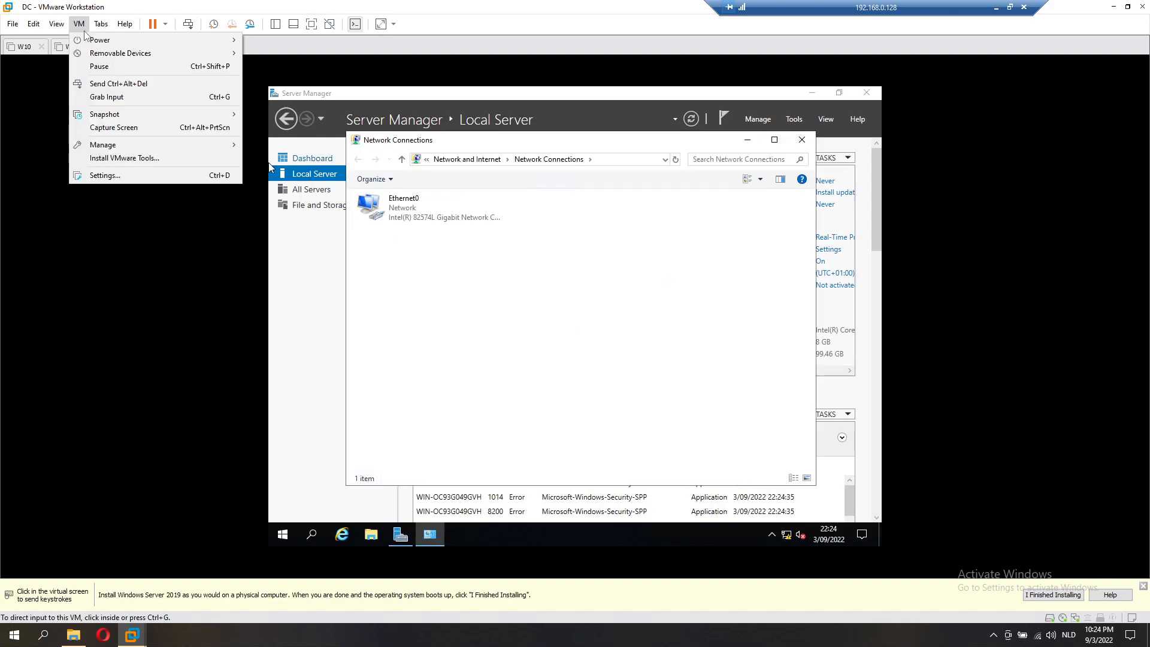
{"action": "left_click", "coordinate": [122, 158]}
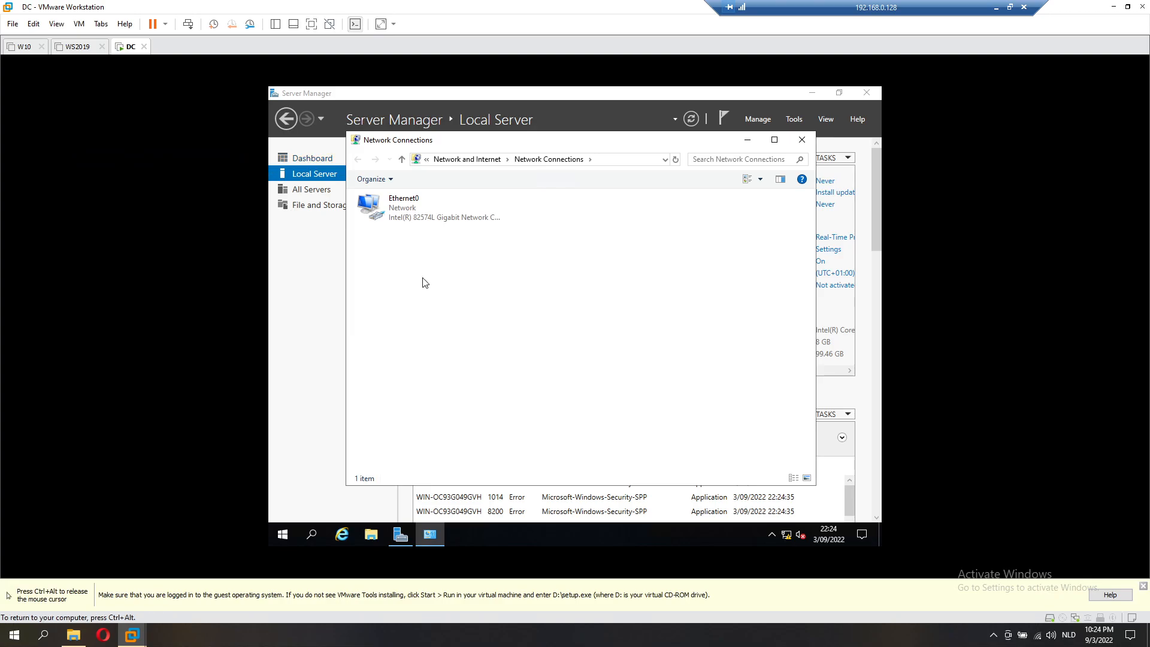
{"action": "left_click", "coordinate": [802, 140]}
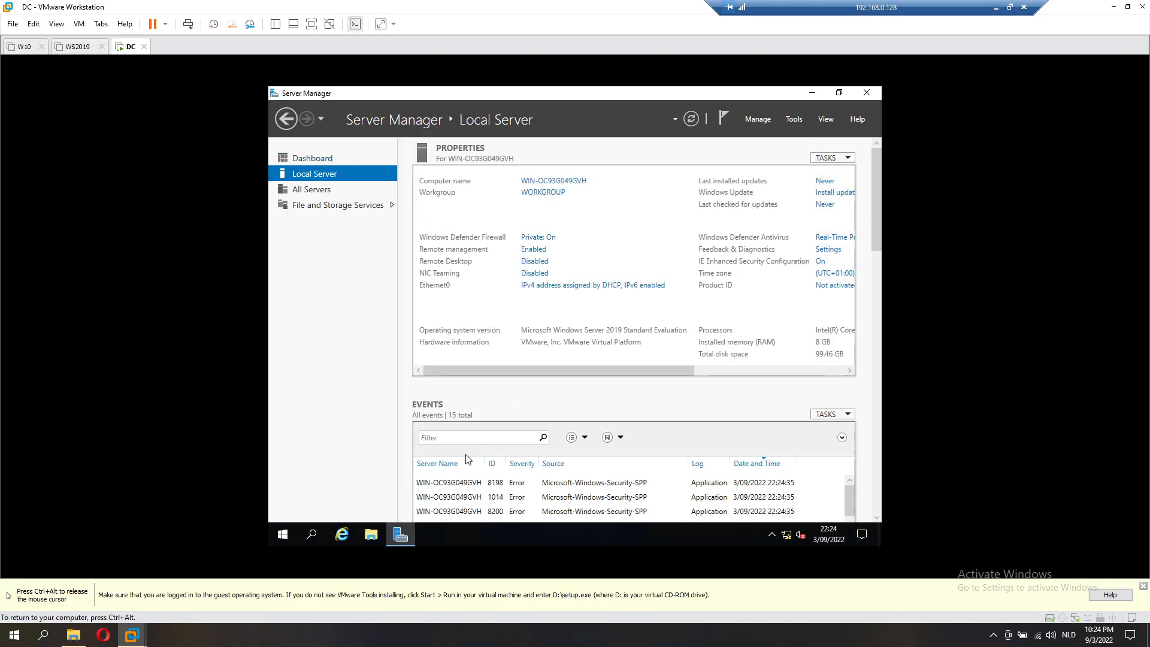
Step: Run the VMware Tools installer from DVD Drive (D:) in File Explorer's This PC
{"action": "left_click", "coordinate": [370, 534]}
{"action": "left_click", "coordinate": [385, 277]}
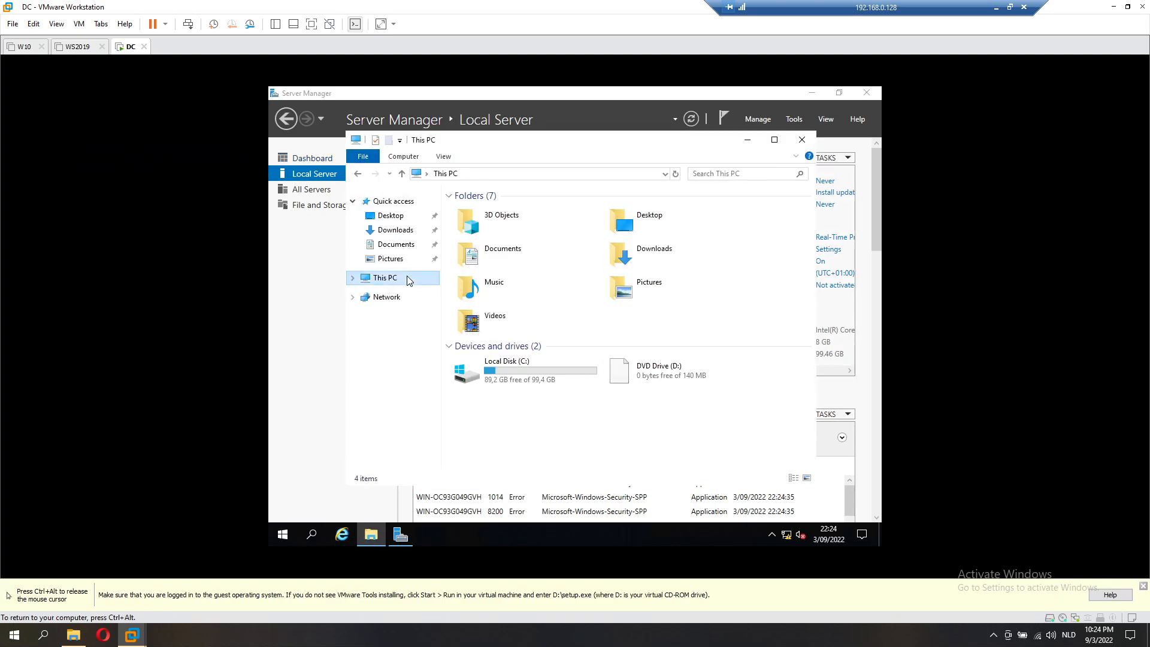
{"action": "double_click", "coordinate": [652, 370]}
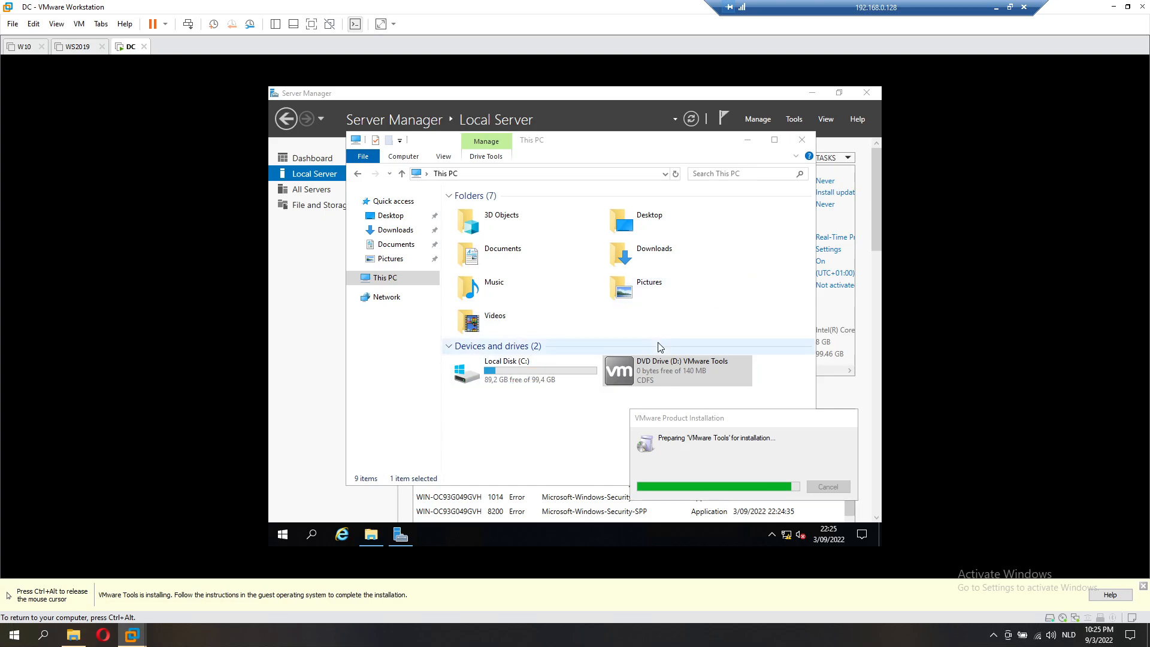
{"action": "left_click", "coordinate": [748, 140]}
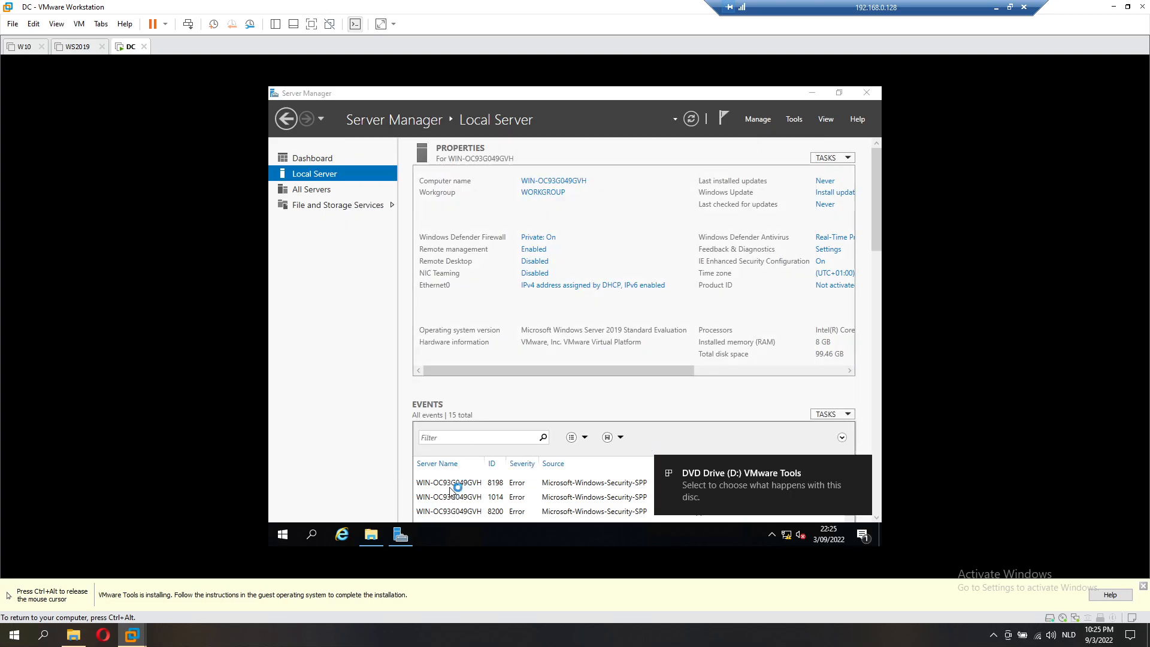
Step: Launch setup64.exe from the VMware Tools disc and dismiss the setup-already-running error
{"action": "left_click", "coordinate": [699, 477]}
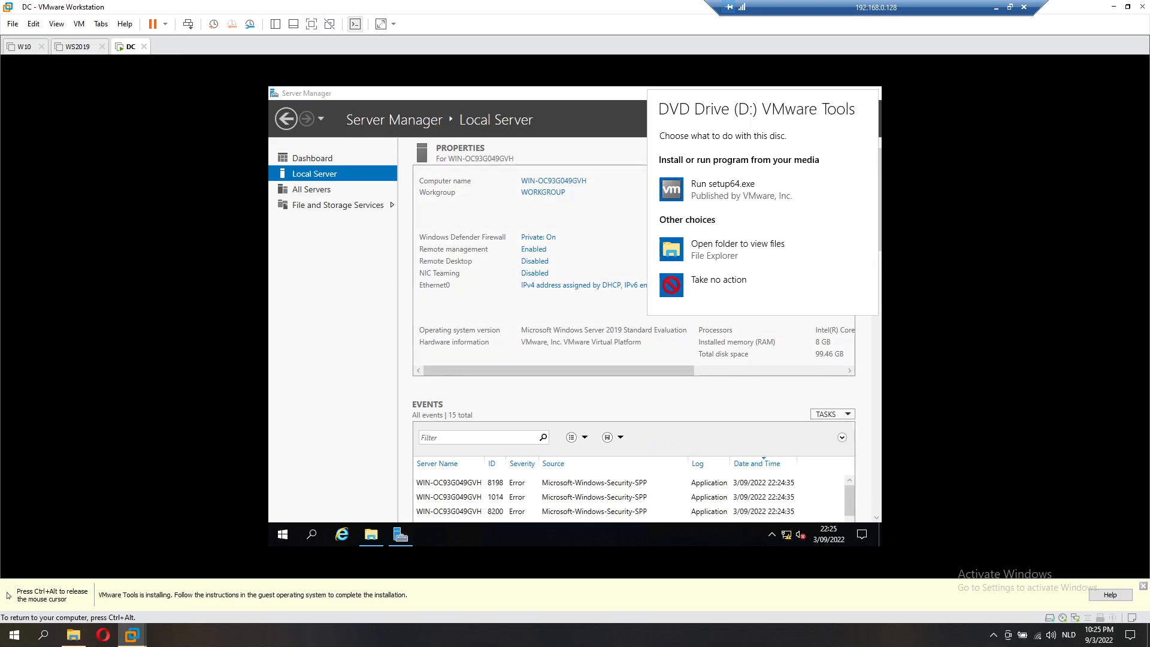
{"action": "left_click", "coordinate": [701, 193]}
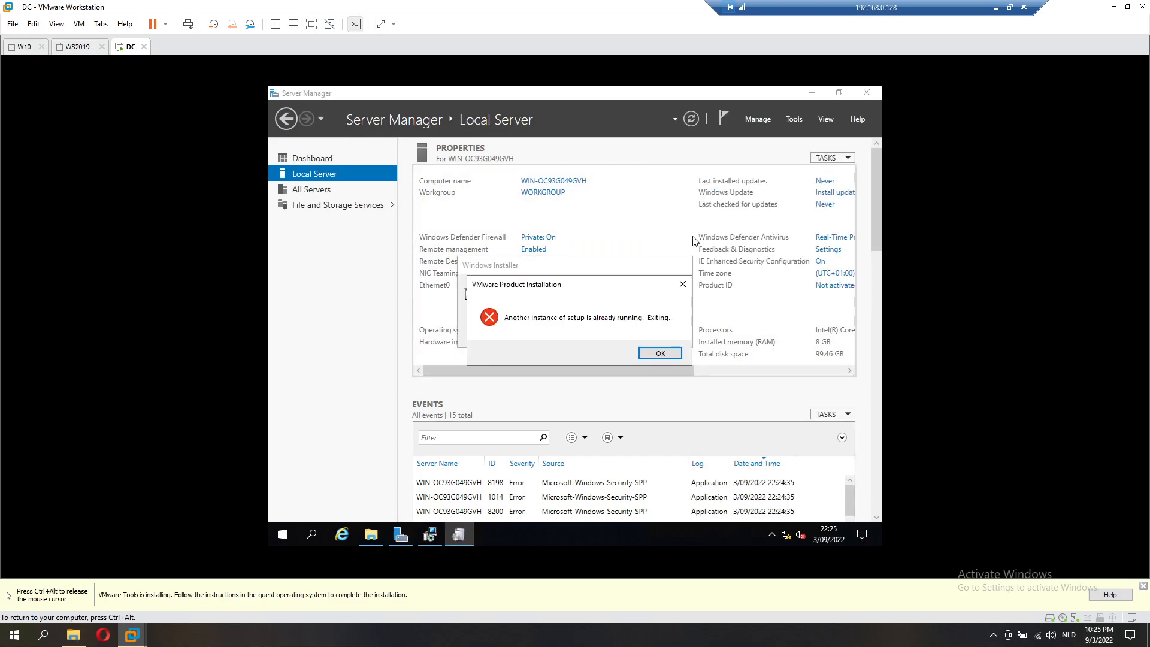
{"action": "left_click", "coordinate": [660, 353]}
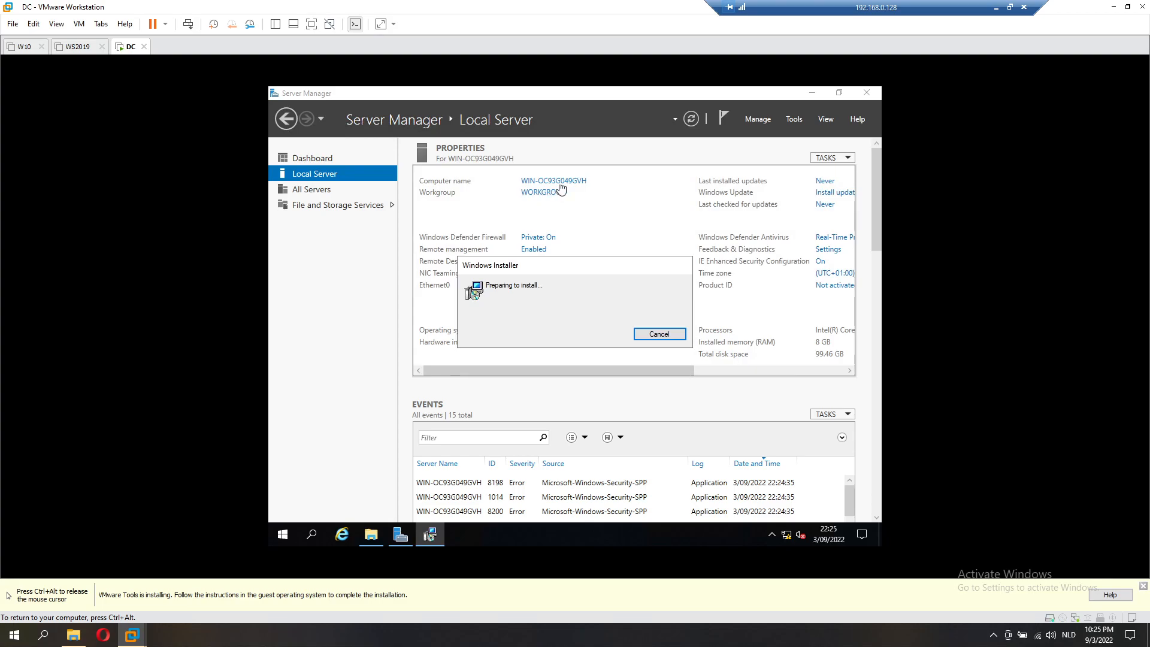
Step: Rename the guest computer to DC in System Properties
{"action": "left_click", "coordinate": [578, 197]}
{"action": "left_click", "coordinate": [503, 265]}
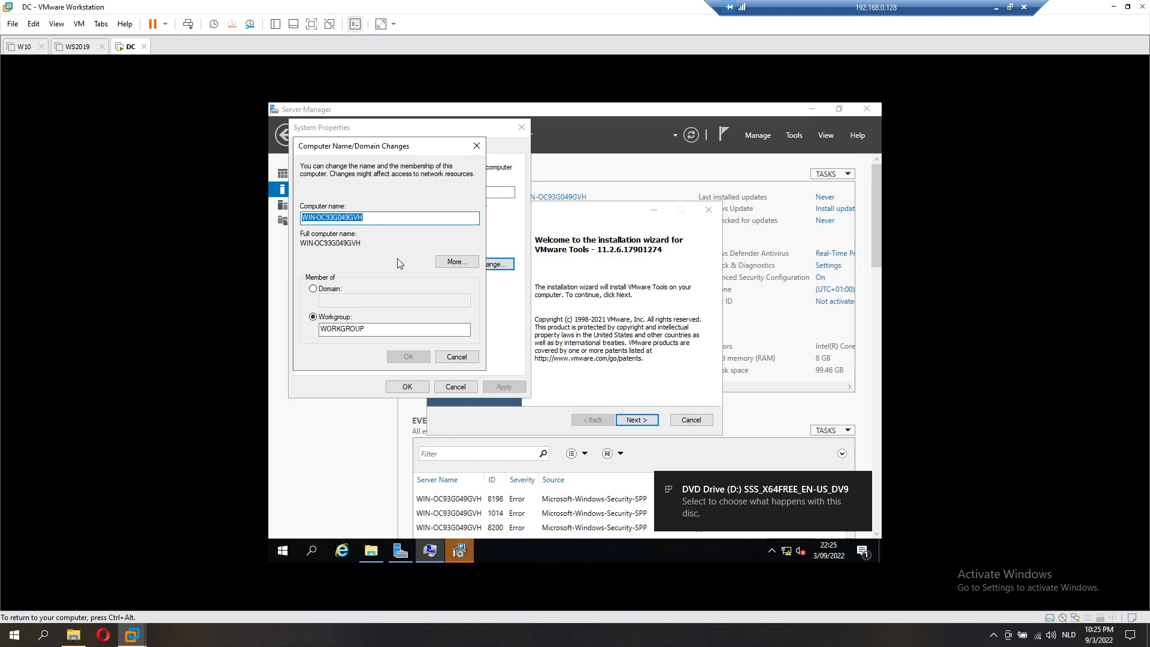
{"action": "type", "text": "DC"}
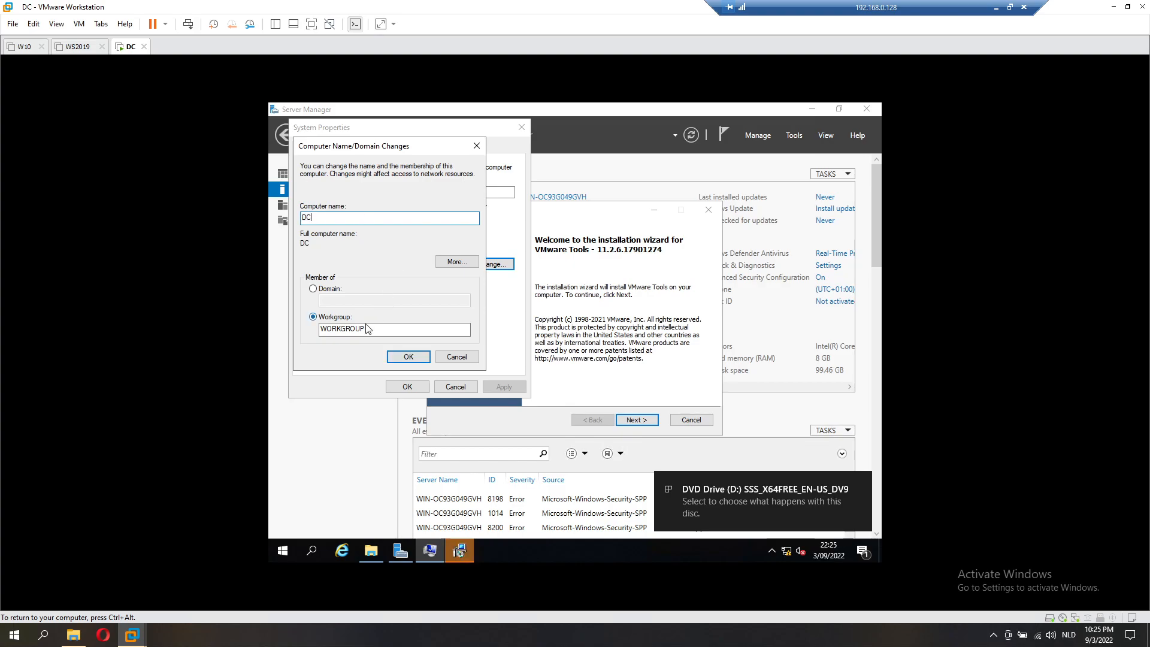
{"action": "left_click", "coordinate": [396, 356]}
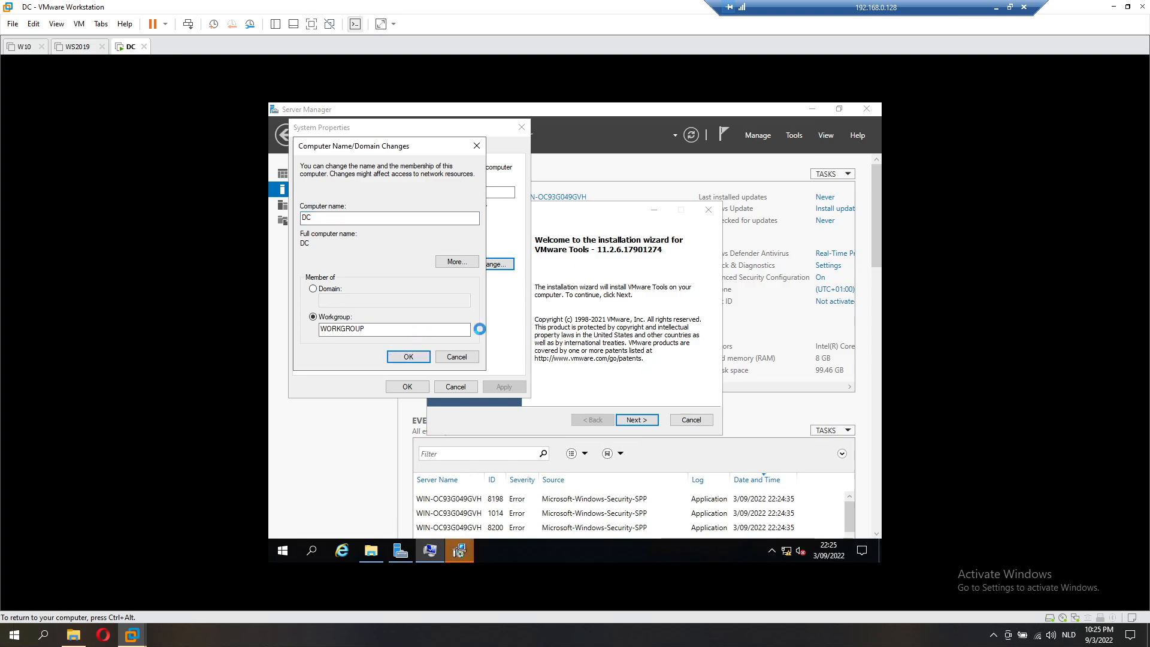
Step: Start a Typical VMware Tools installation and acknowledge the rename's restart notice
{"action": "left_click", "coordinate": [638, 422]}
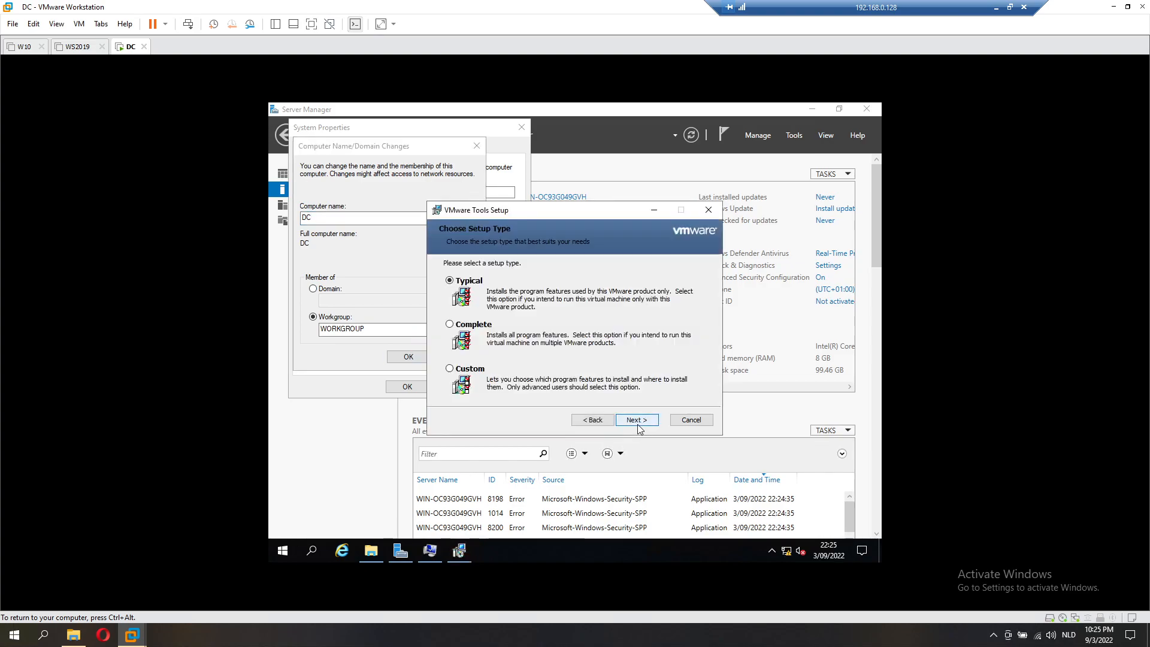
{"action": "left_click", "coordinate": [637, 422]}
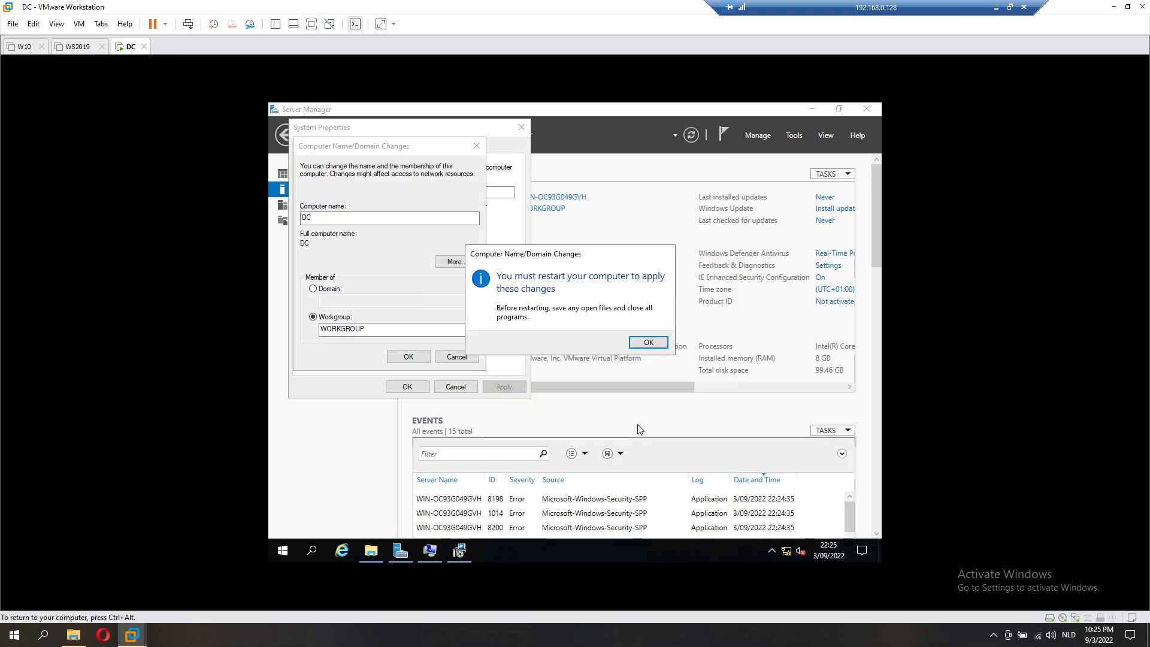
{"action": "left_click", "coordinate": [638, 422]}
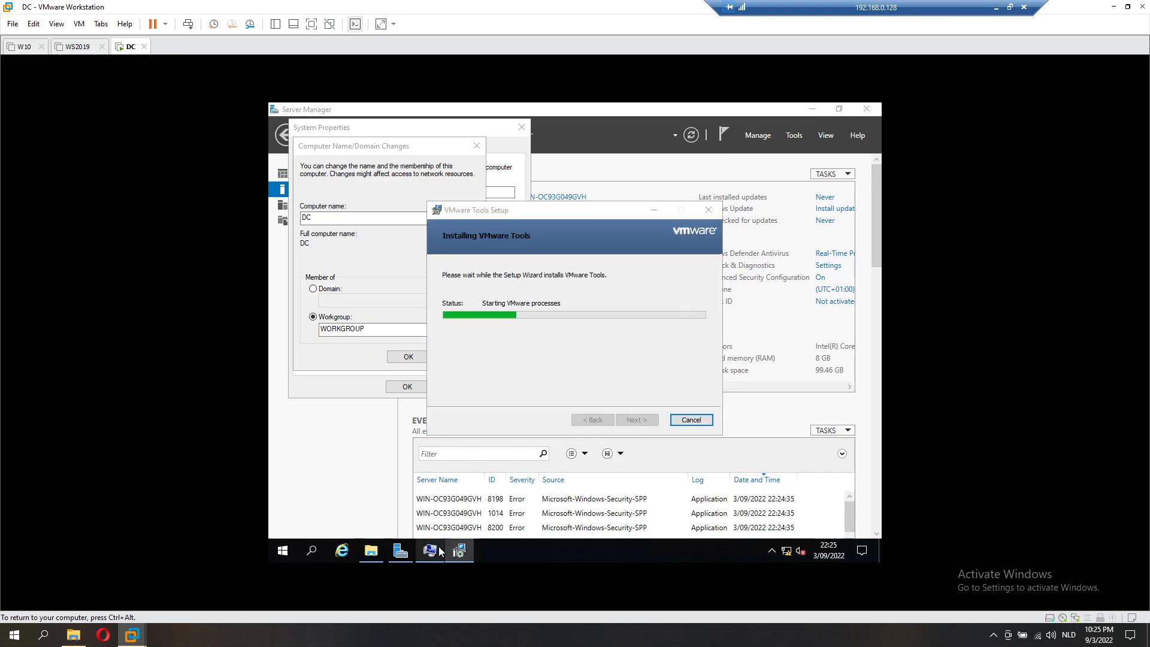
{"action": "left_click", "coordinate": [645, 341]}
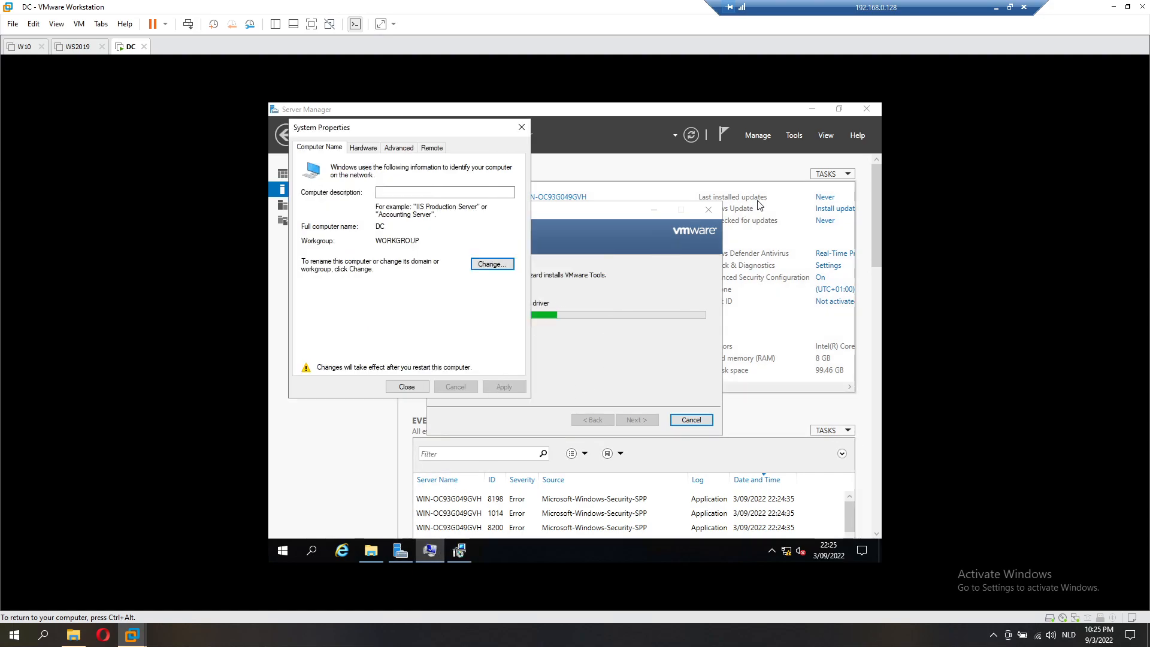
Step: Close Server Manager, click Finish in VMware Tools Setup, and restart the guest now
{"action": "left_click", "coordinate": [867, 110]}
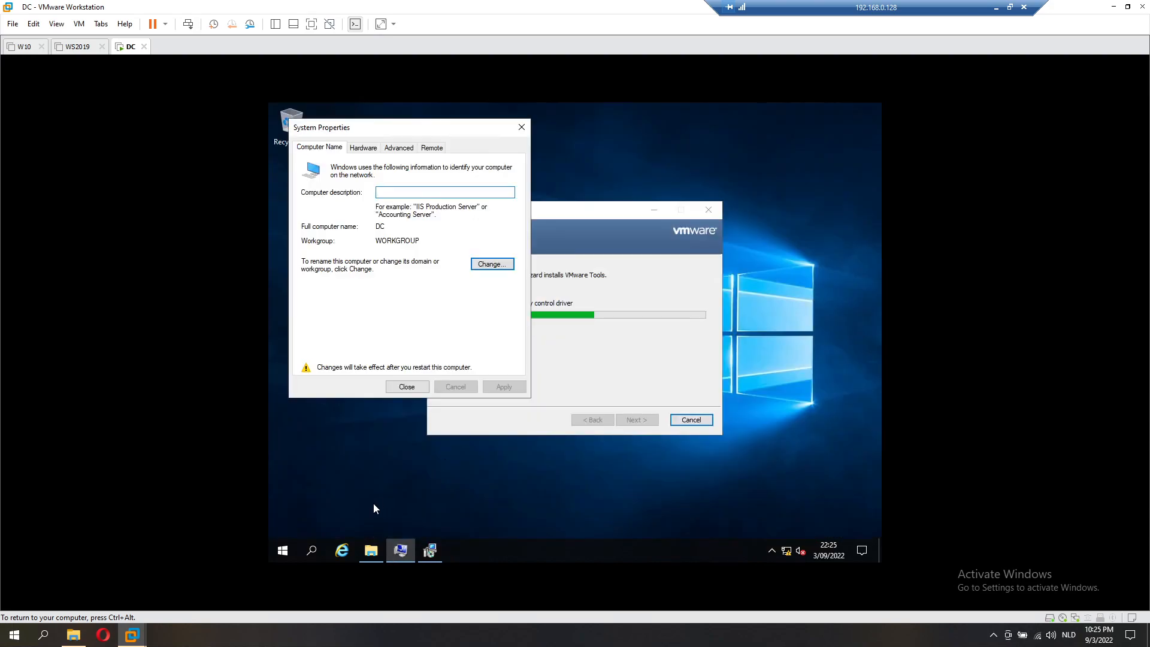
{"action": "left_click", "coordinate": [372, 551]}
{"action": "left_click", "coordinate": [804, 152]}
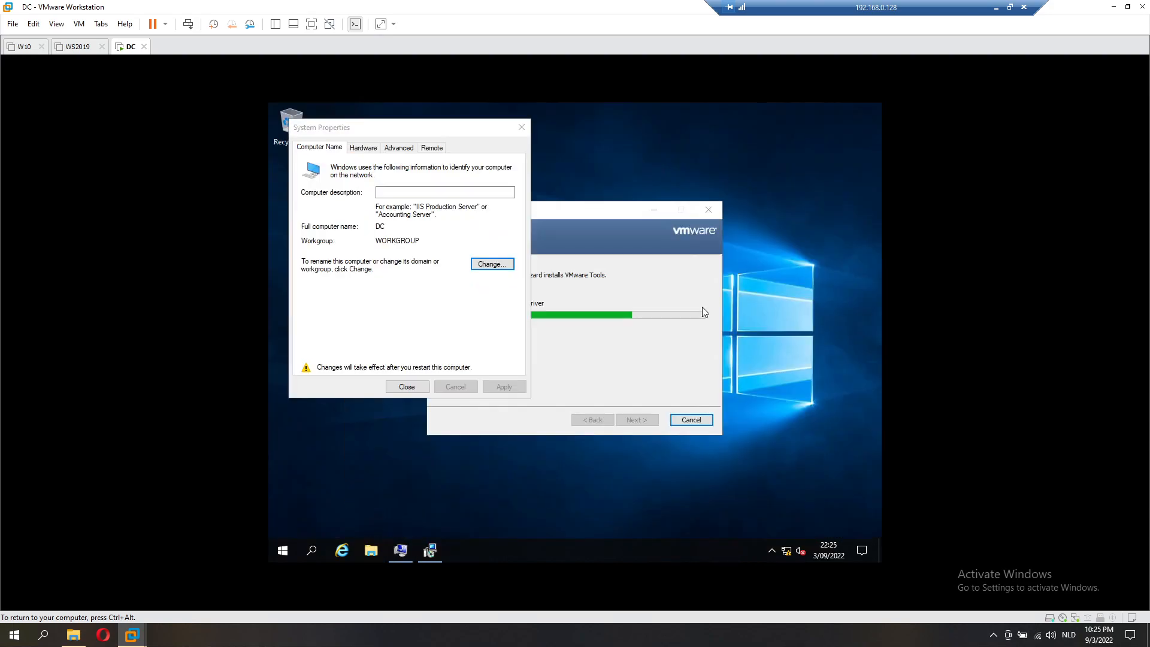
{"action": "left_click", "coordinate": [771, 551]}
{"action": "left_click", "coordinate": [687, 520]}
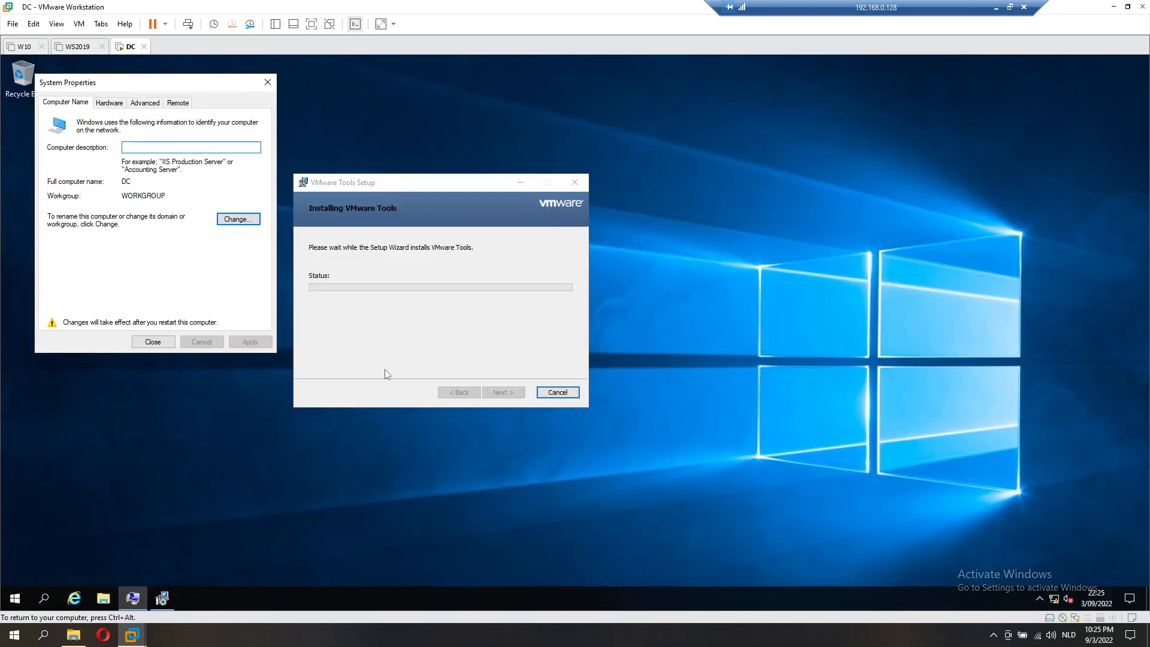
{"action": "left_click", "coordinate": [508, 397]}
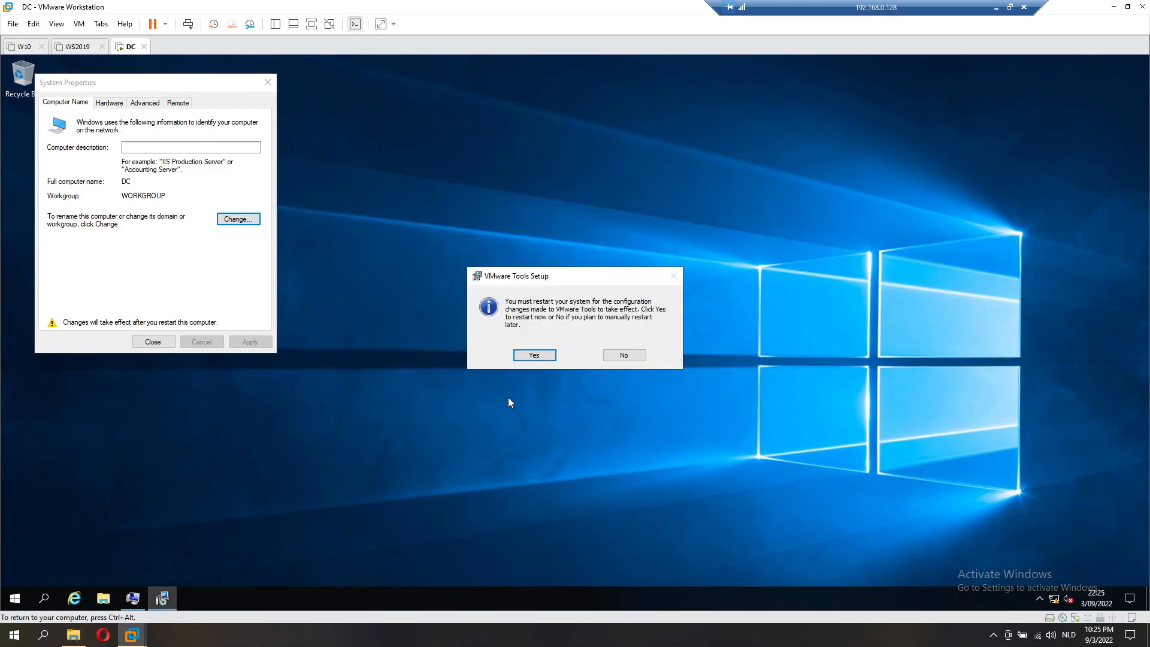
{"action": "left_click", "coordinate": [545, 355]}
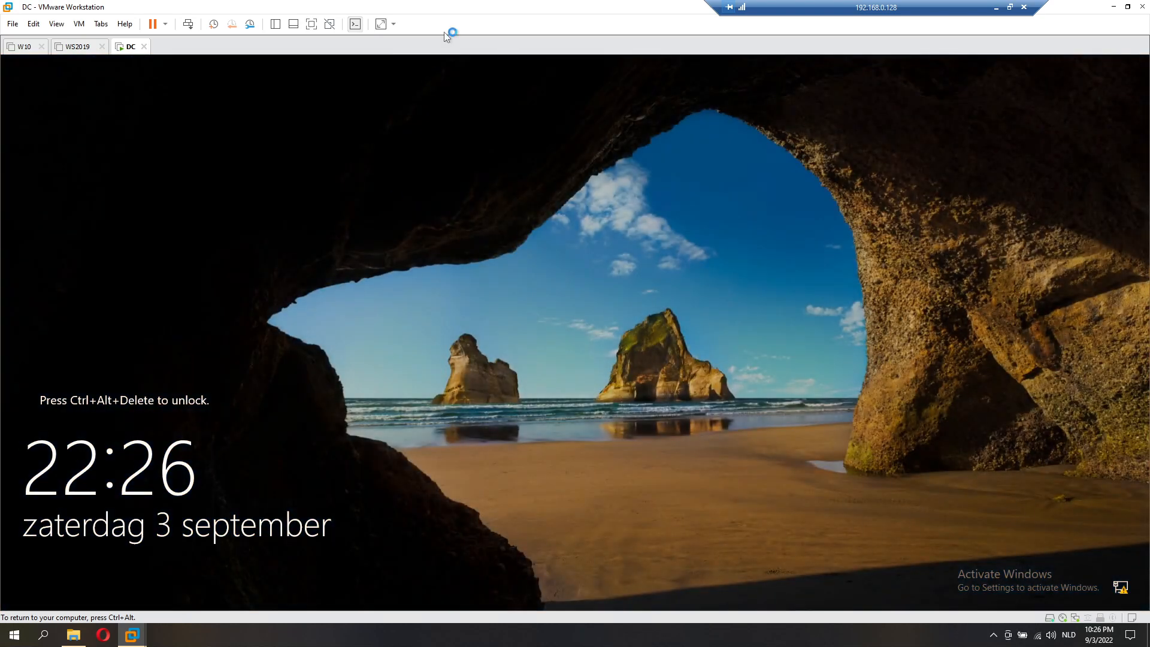
Step: Sign back in to the guest as Administrator with the account password
{"action": "left_click", "coordinate": [187, 24]}
{"action": "left_click", "coordinate": [519, 393]}
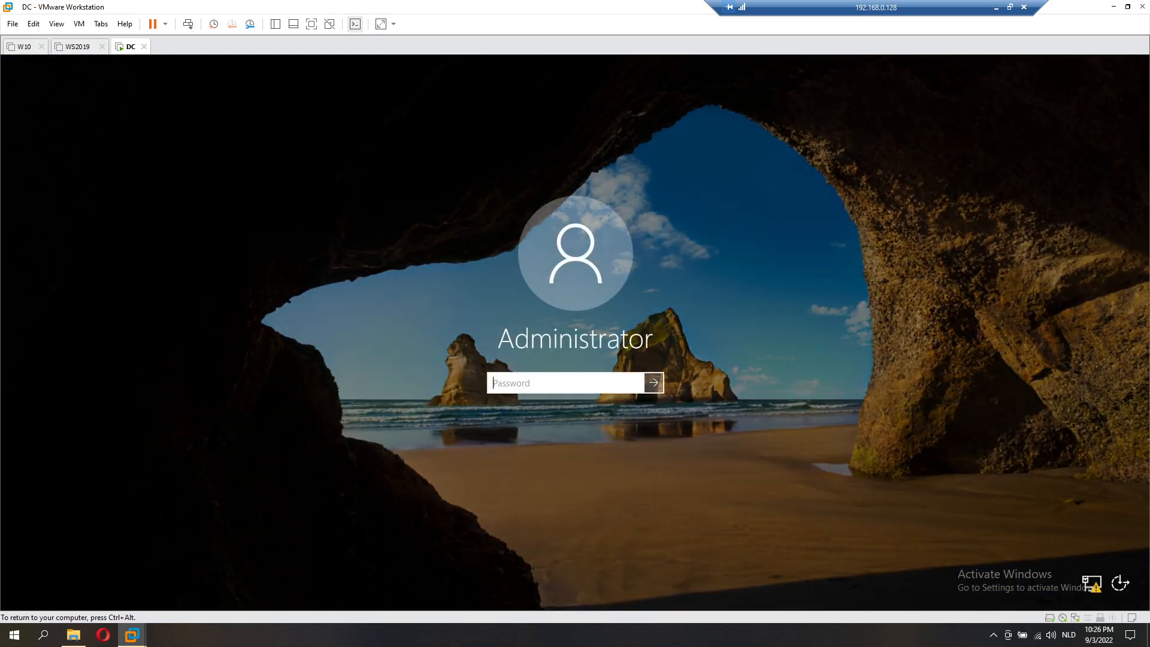
{"action": "type", "text": "••••••••"}
{"action": "key", "text": "Return"}
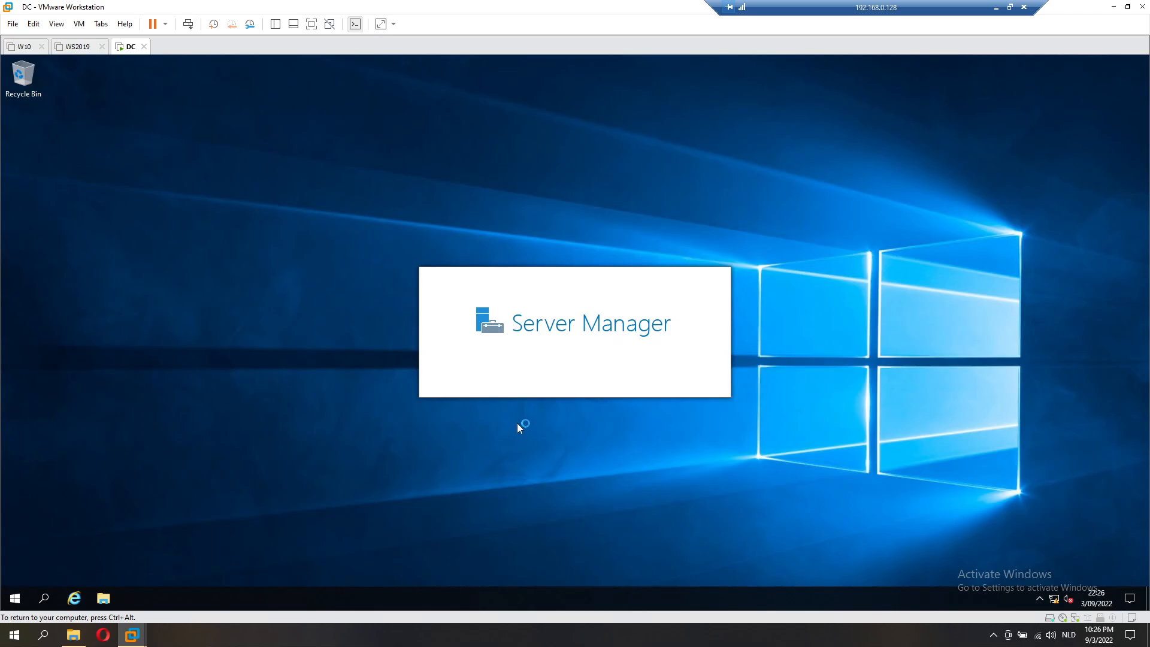
Step: From the tray network icon, reach Network & Internet settings and Change adapter options
{"action": "right_click", "coordinate": [1056, 600]}
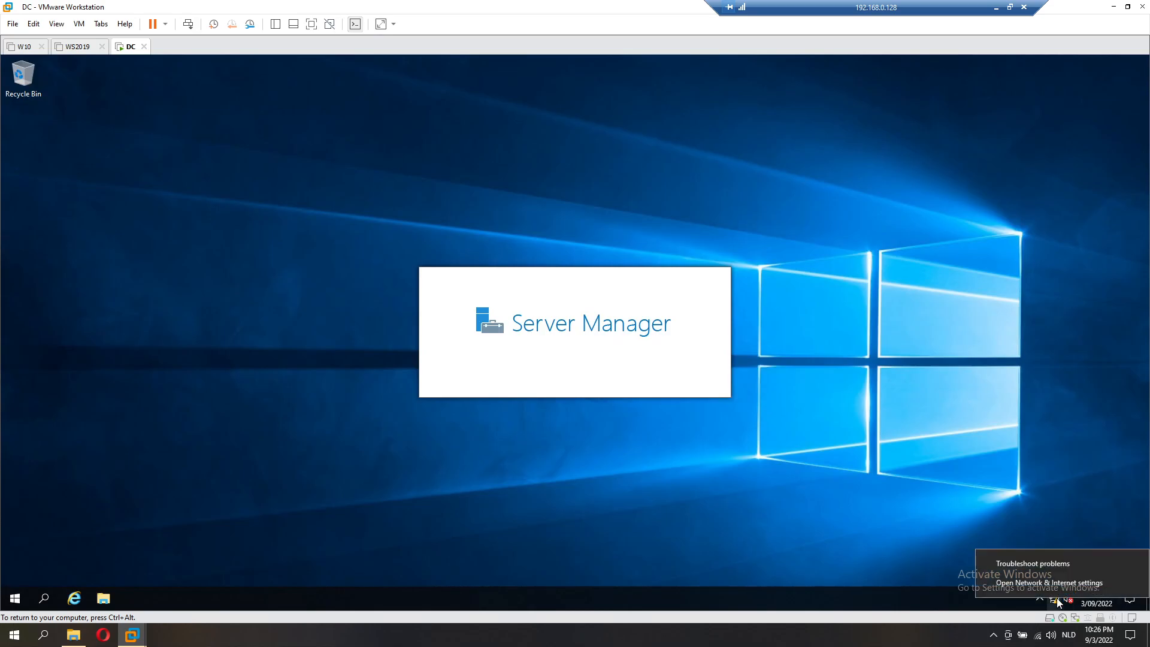
{"action": "left_click", "coordinate": [1066, 583]}
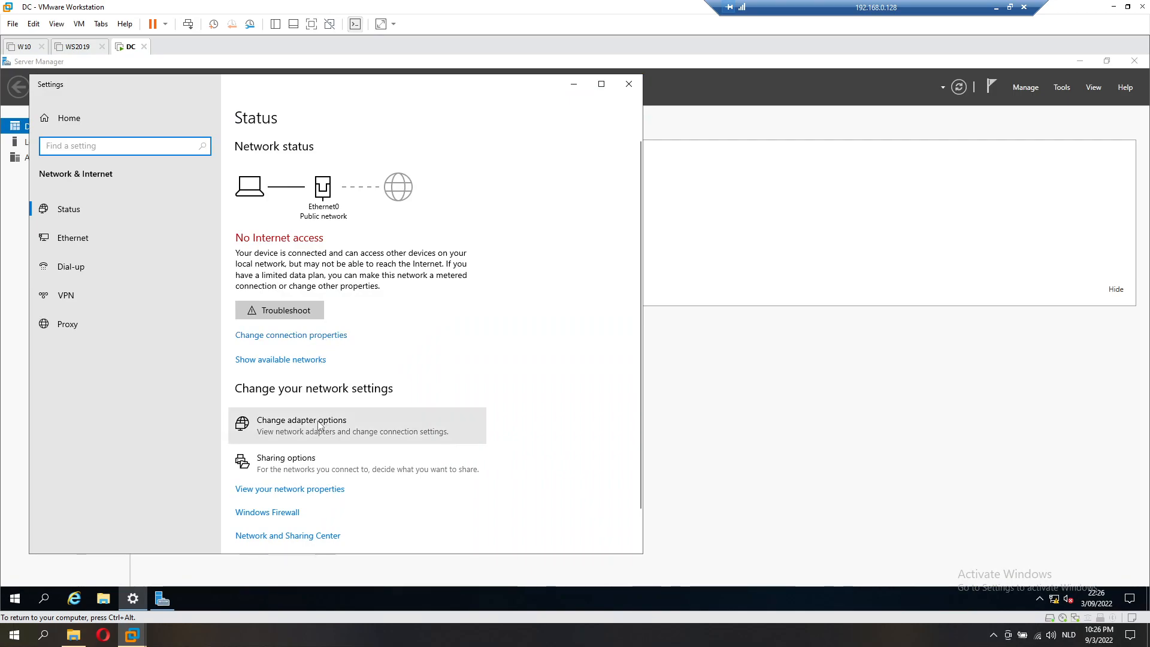
{"action": "left_click", "coordinate": [318, 422]}
Step: Open Ethernet0's TCP/IPv4 properties and select 'Use the following IP address'
{"action": "double_click", "coordinate": [314, 228]}
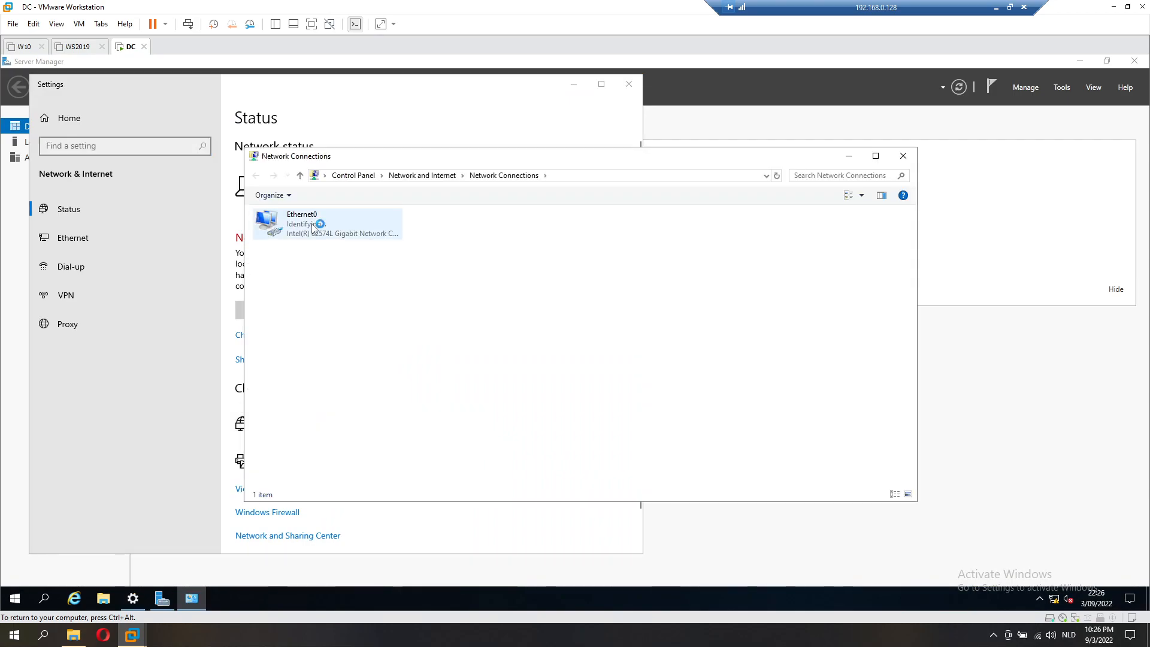
{"action": "left_click", "coordinate": [503, 425]}
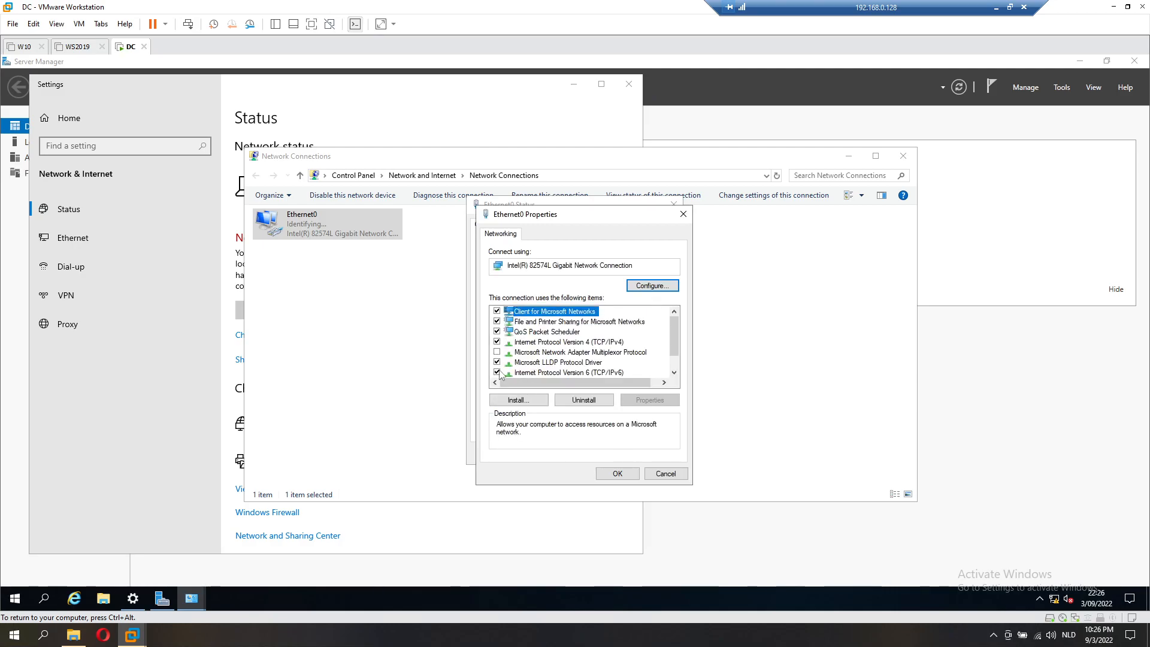
{"action": "double_click", "coordinate": [542, 343]}
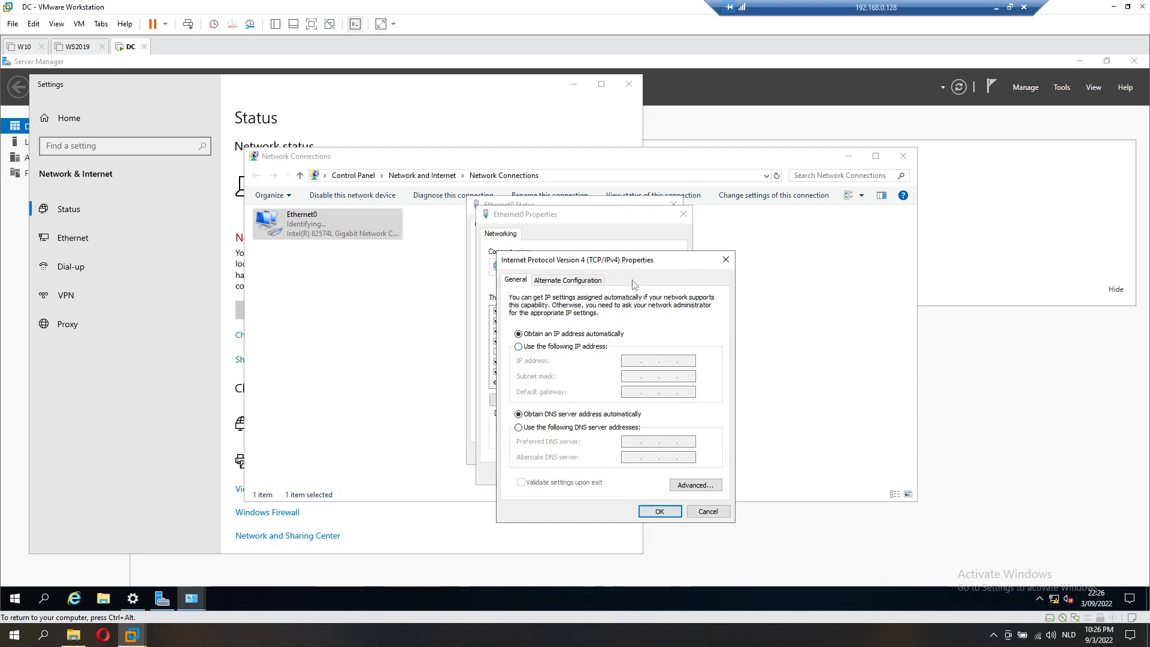
{"action": "left_click_drag", "start_coordinate": [629, 264], "coordinate": [402, 248]}
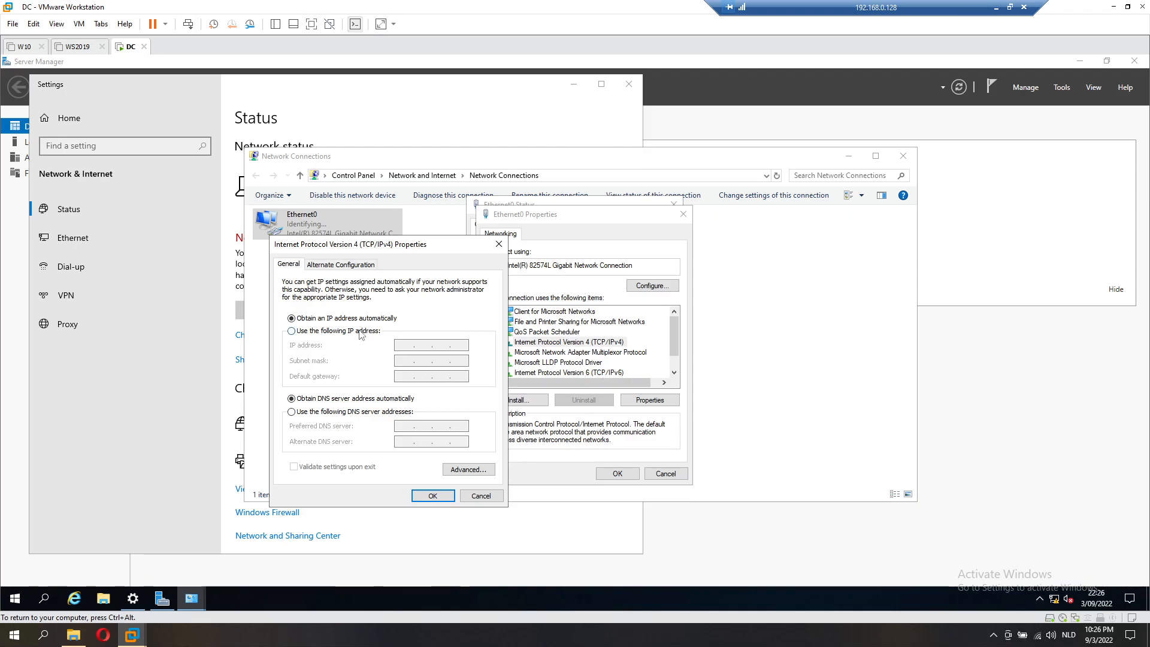
{"action": "left_click", "coordinate": [292, 332]}
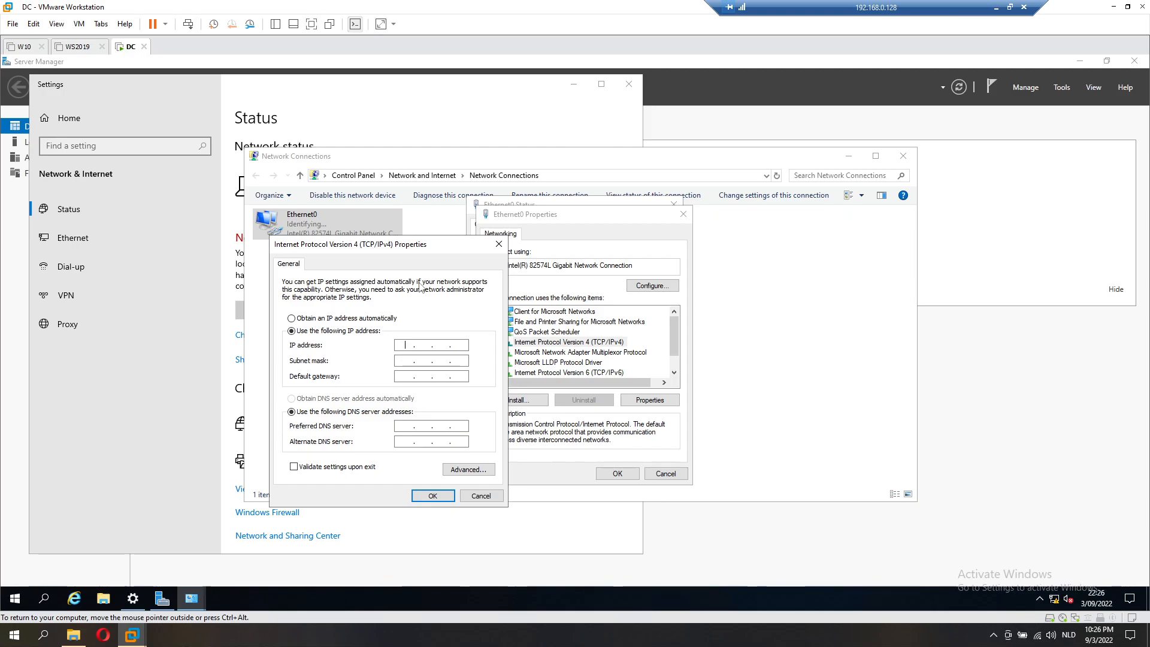
Step: Run ipconfig in Command Prompt, revealing the 169.254.212.150 address, then minimize it
{"action": "left_click", "coordinate": [44, 598]}
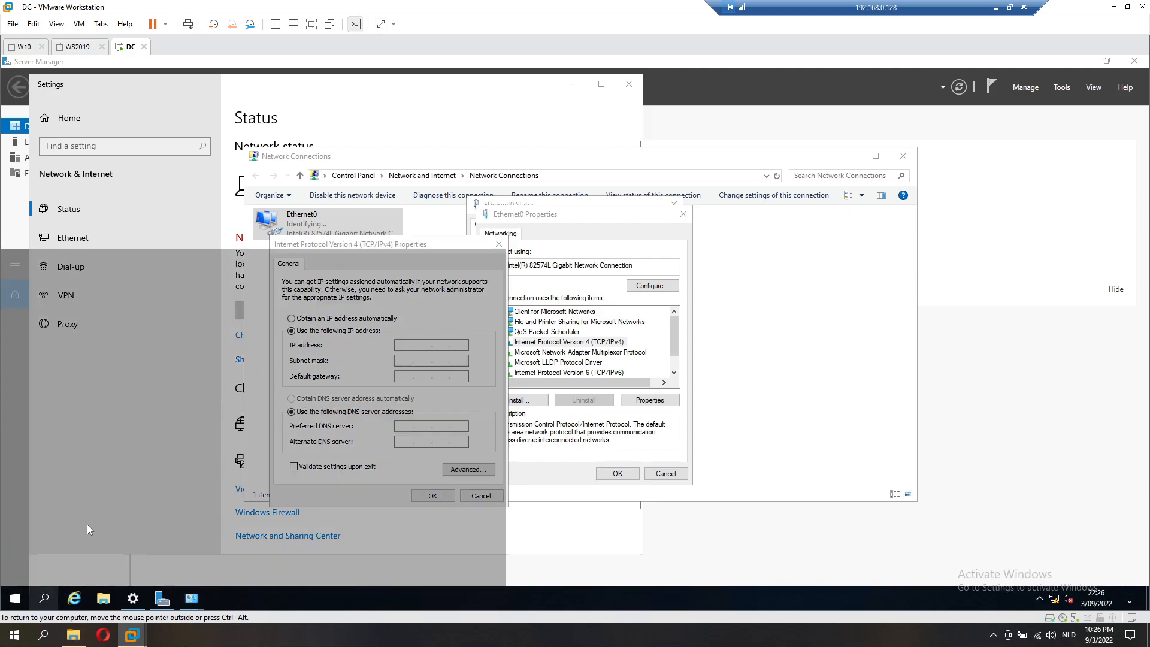
{"action": "type", "text": "cmd"}
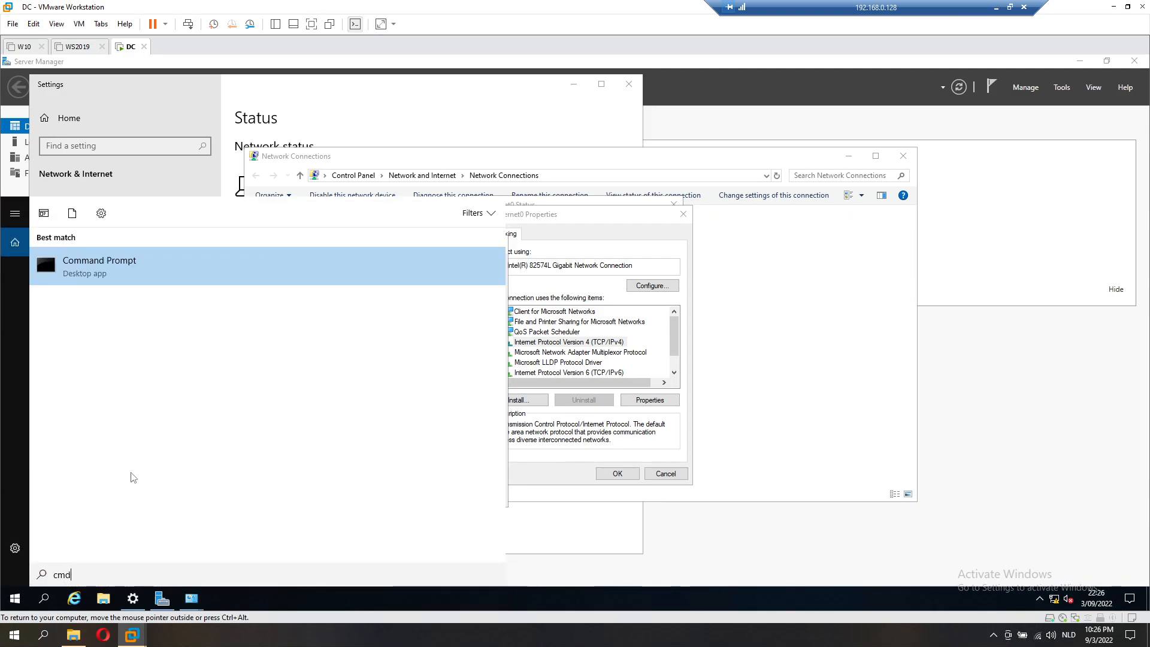
{"action": "key", "text": "Return"}
{"action": "type", "text": "ipconfig"}
{"action": "key", "text": "Return"}
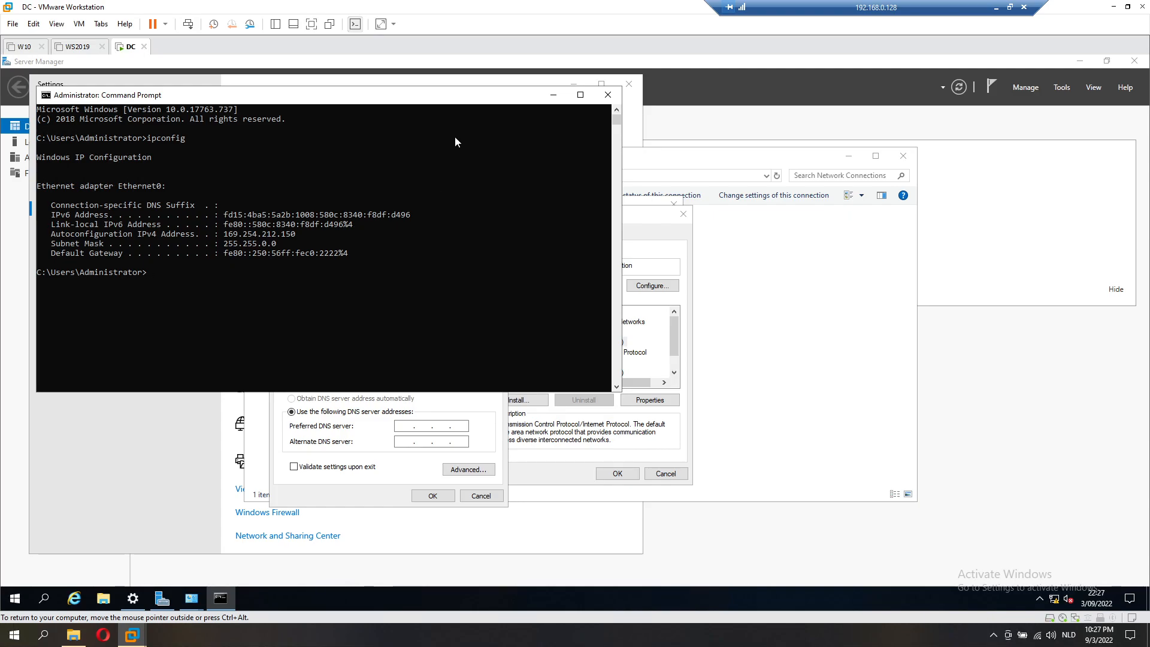
{"action": "left_click", "coordinate": [553, 95]}
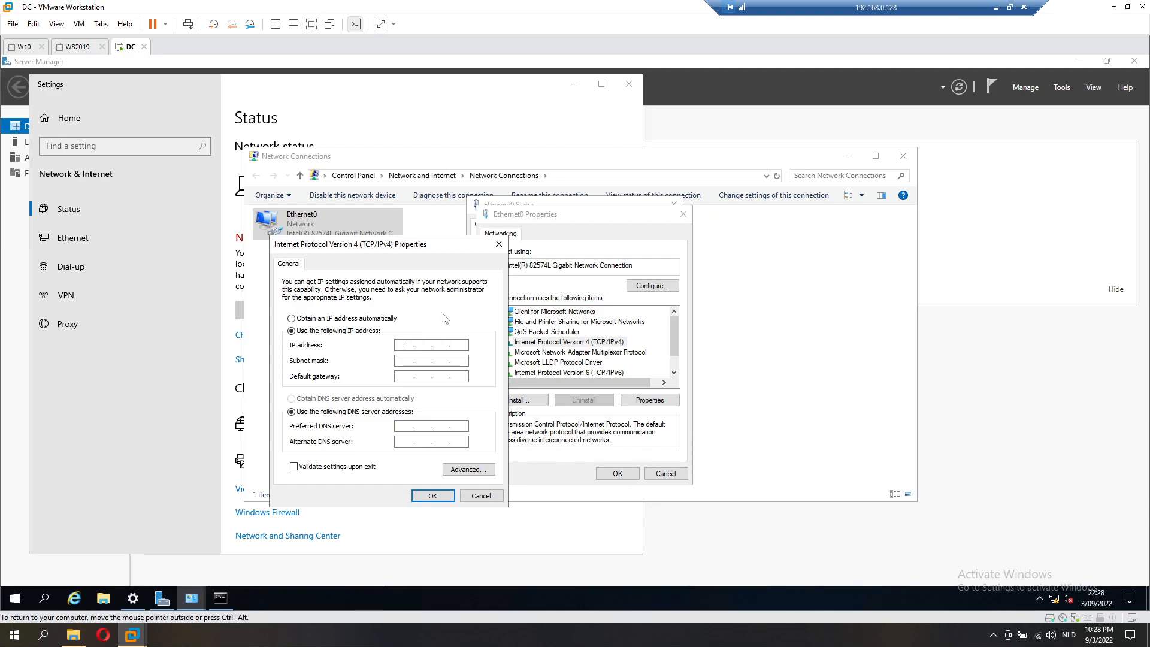
Step: Enter IP 192.168.100.10, keep mask 255.255.255.0, and set gateway 192.168.100.2
{"action": "type", "text": "192 . 168 . 100 ."}
{"action": "type", "text": "10"}
{"action": "key", "text": "Tab"}
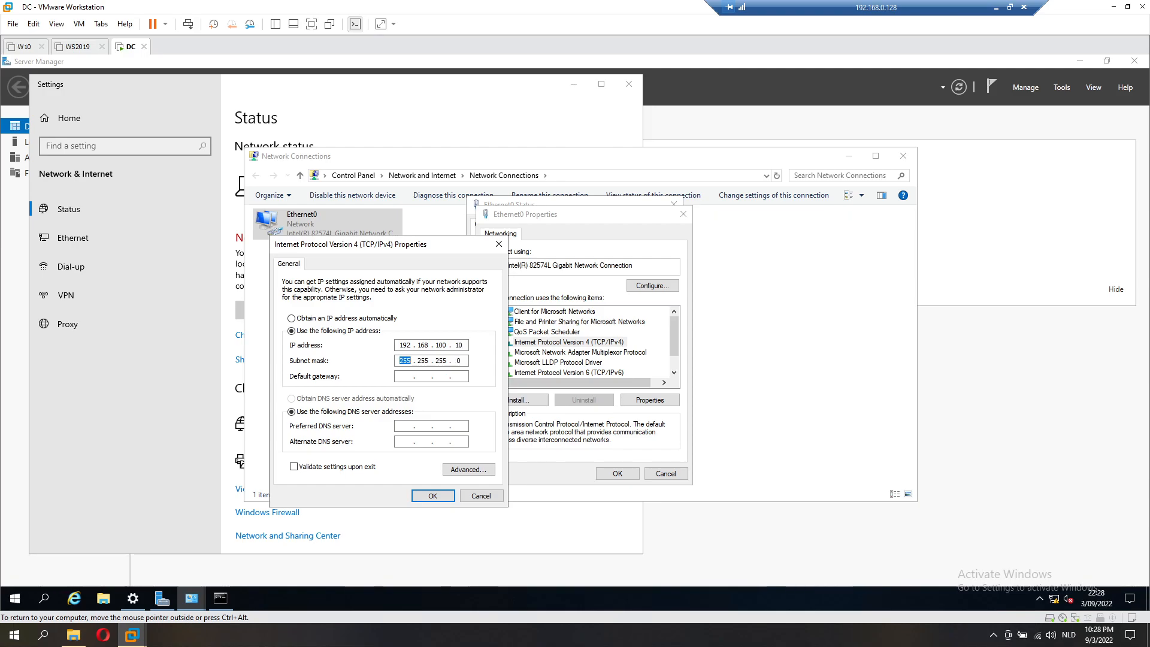
{"action": "key", "text": "Tab"}
{"action": "type", "text": "192 . 168 ."}
{"action": "type", "text": "1002"}
{"action": "left_click", "coordinate": [43, 636]}
{"action": "type", "text": "virt"}
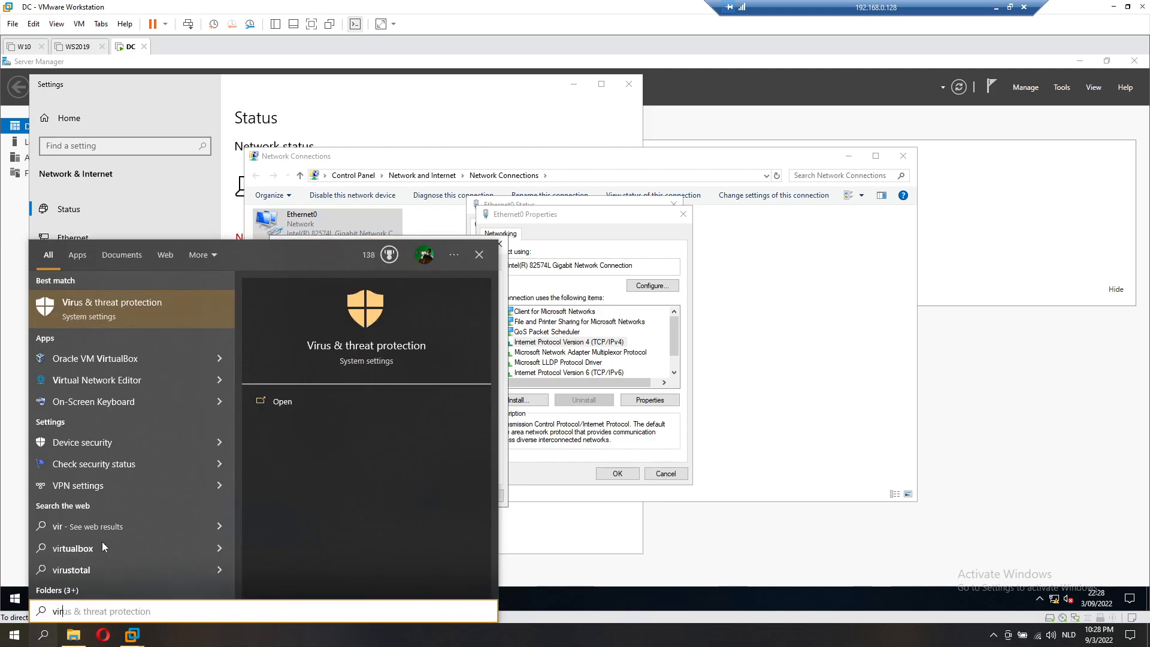
{"action": "key", "text": "Return"}
{"action": "left_click", "coordinate": [43, 635]}
{"action": "type", "text": "virt"}
{"action": "key", "text": "Down"}
{"action": "key", "text": "Return"}
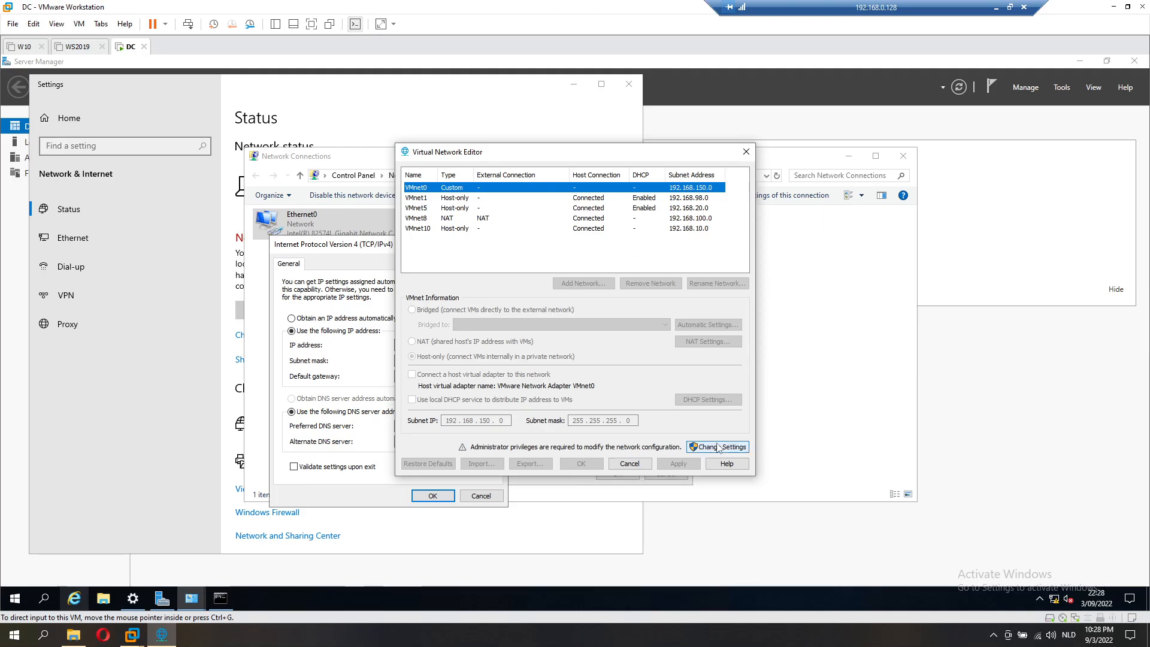
{"action": "left_click", "coordinate": [721, 516]}
{"action": "left_click", "coordinate": [548, 401]}
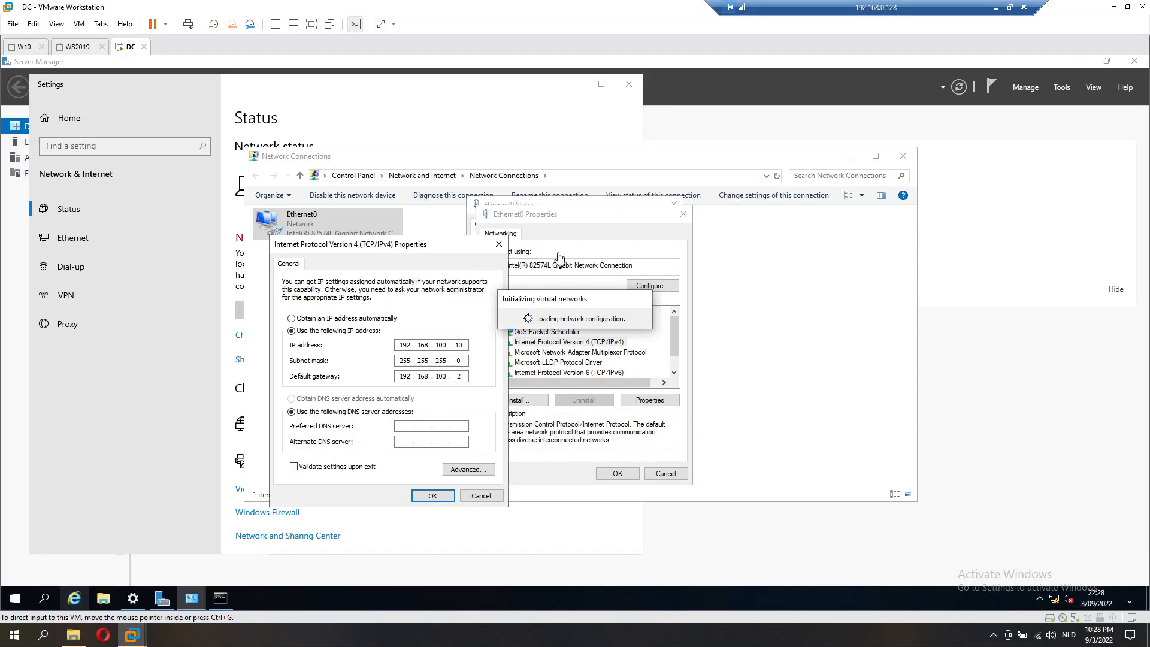
{"action": "left_click", "coordinate": [643, 227]}
{"action": "left_click", "coordinate": [698, 350]}
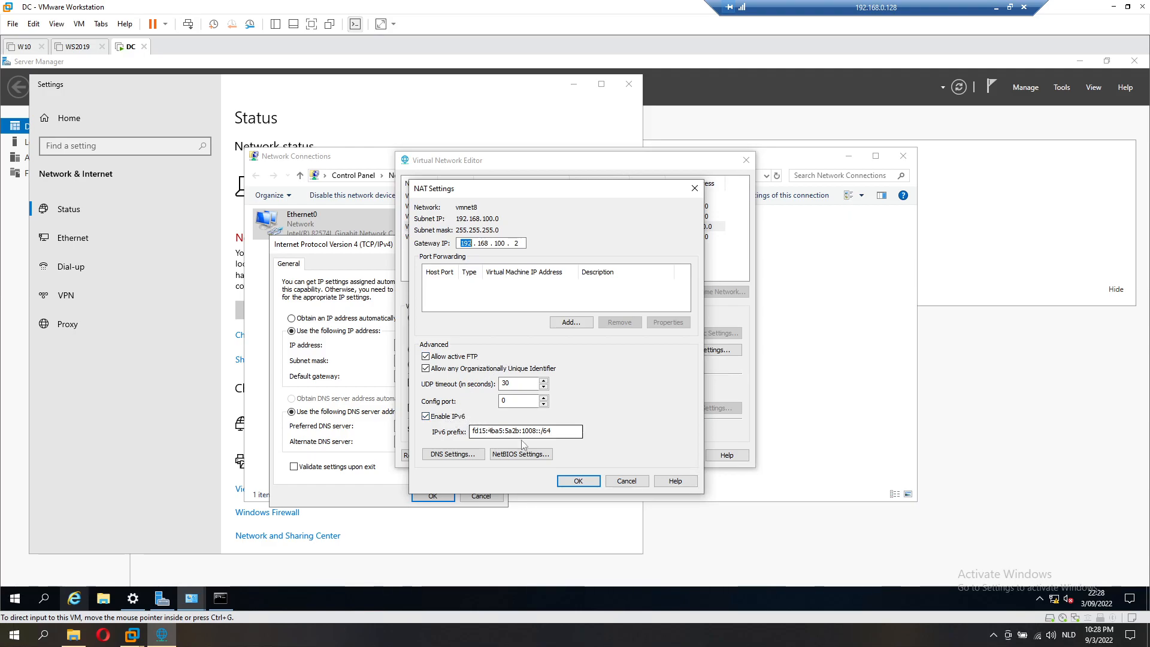
{"action": "left_click", "coordinate": [453, 455]}
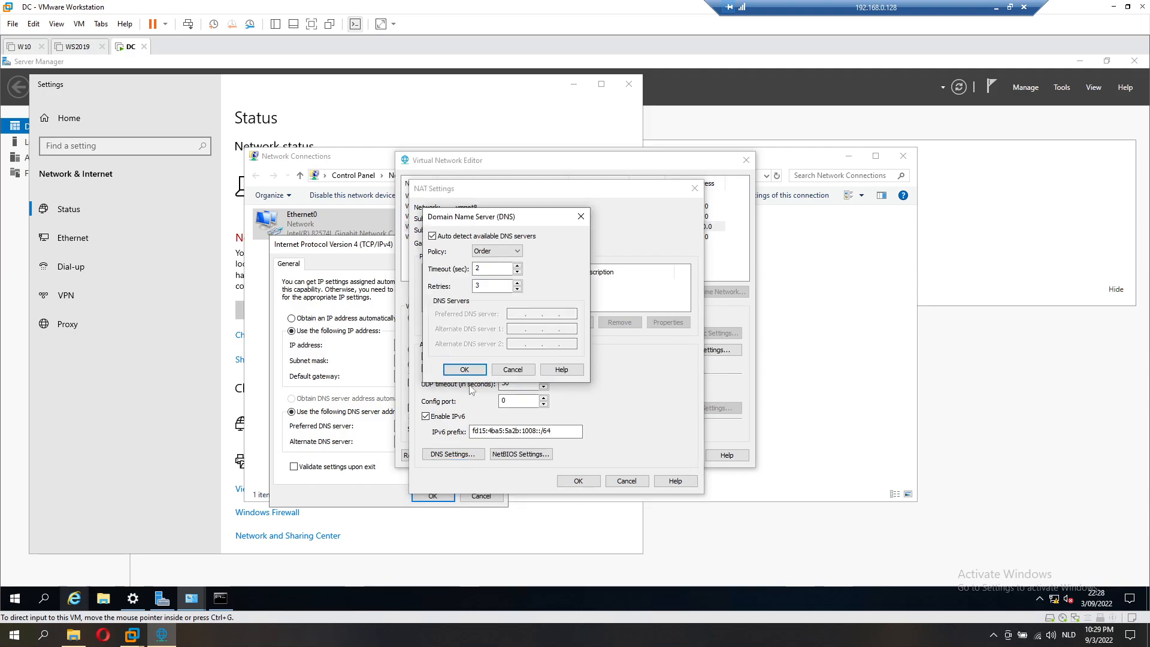
{"action": "left_click", "coordinate": [581, 216]}
{"action": "left_click", "coordinate": [694, 188]}
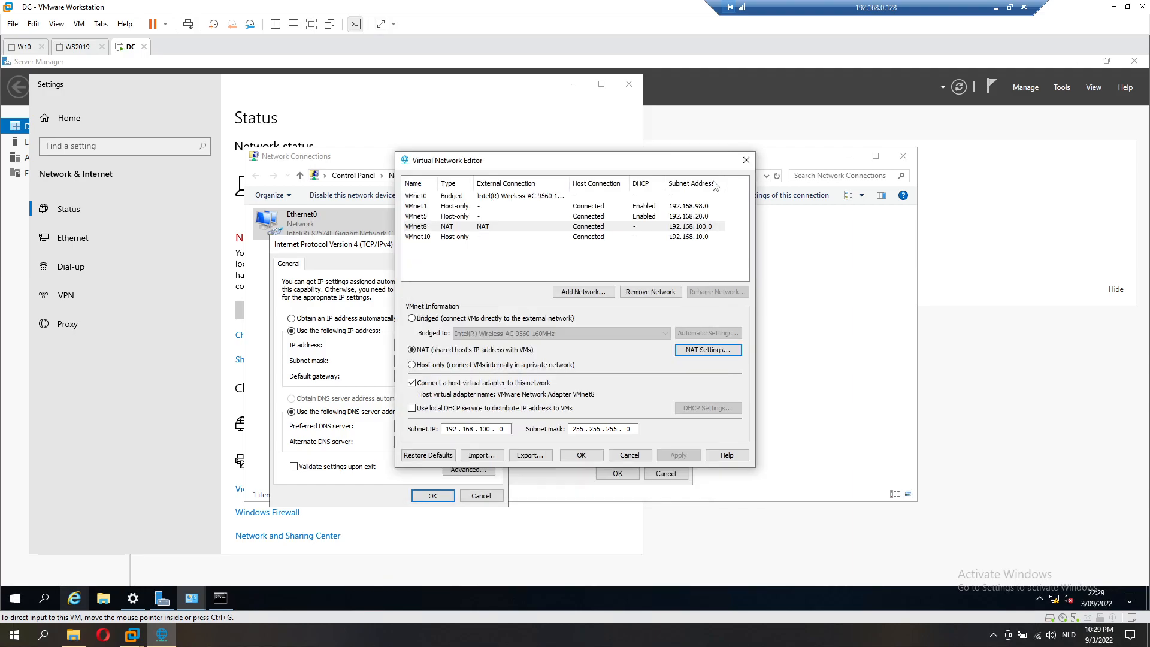
{"action": "left_click", "coordinate": [746, 160]}
Step: Enter preferred DNS 192.168.100.10 and alternate DNS 192.168.100.2, then OK the IPv4 settings
{"action": "left_click", "coordinate": [406, 427]}
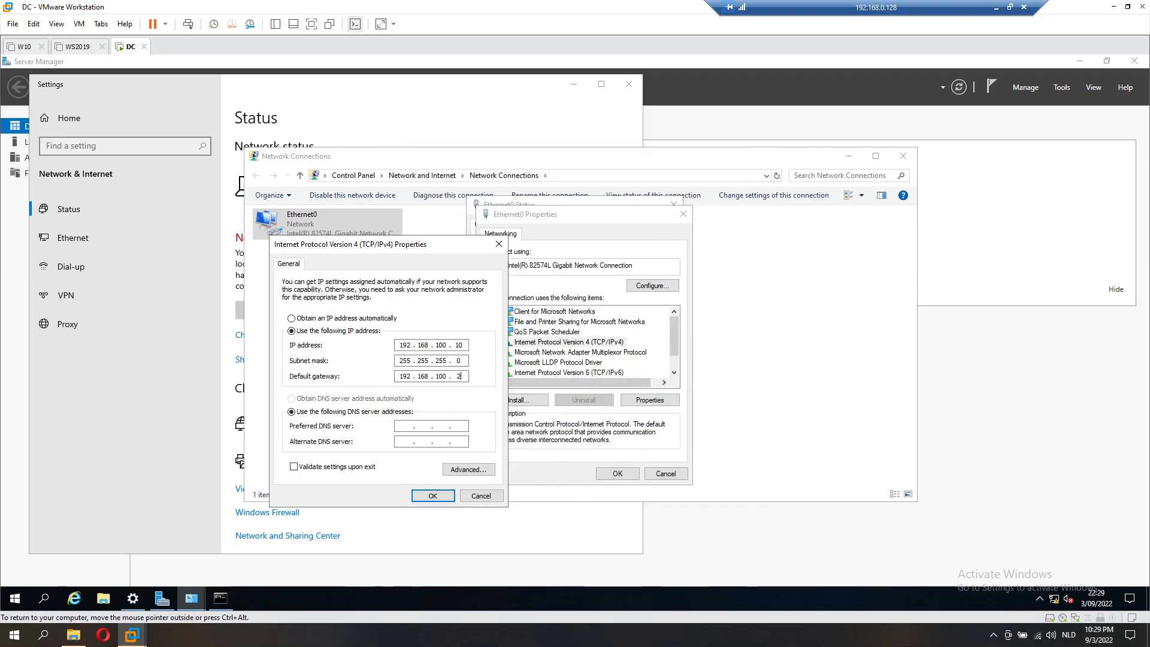
{"action": "type", "text": "19216810010192168"}
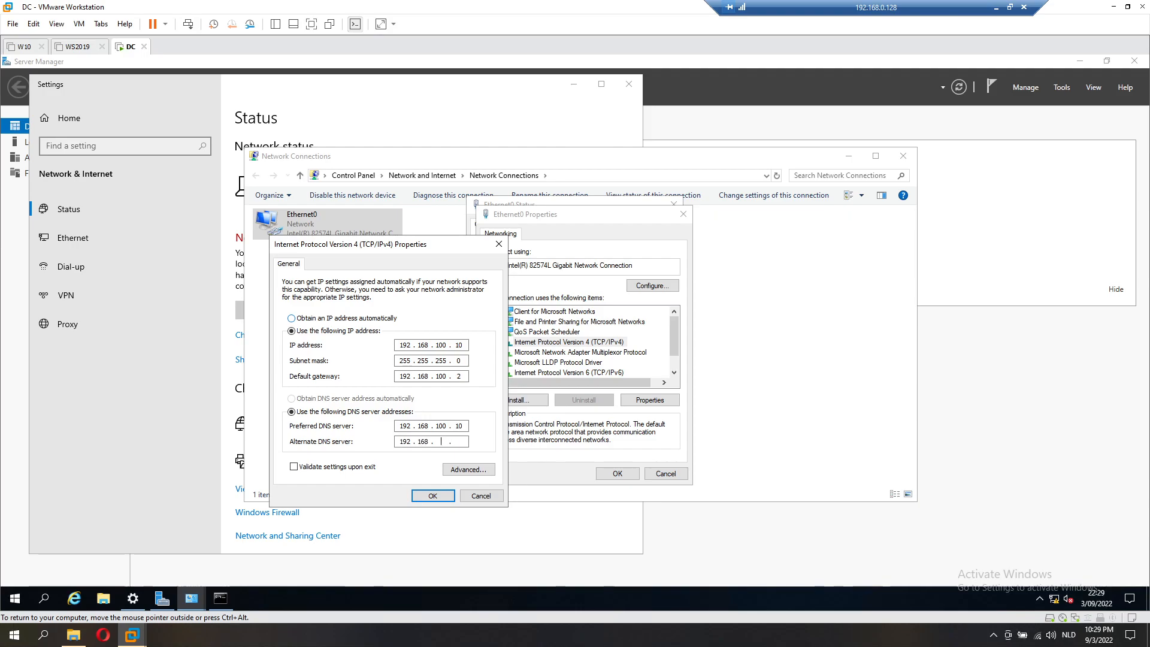
{"action": "type", "text": "1002"}
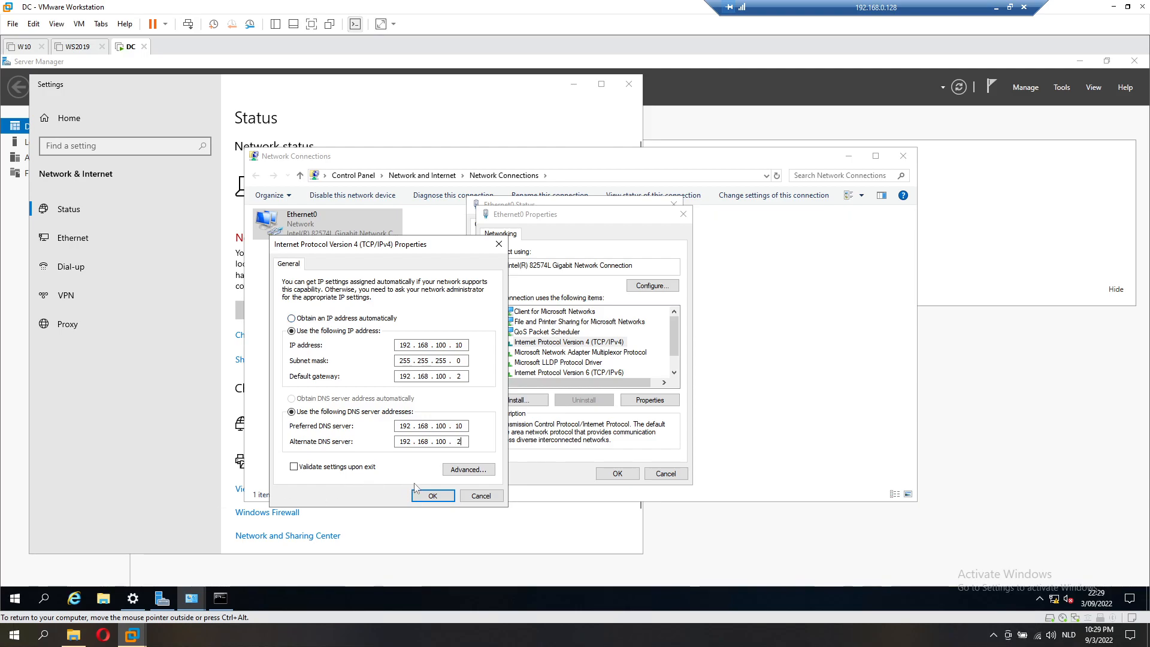
{"action": "left_click", "coordinate": [432, 496]}
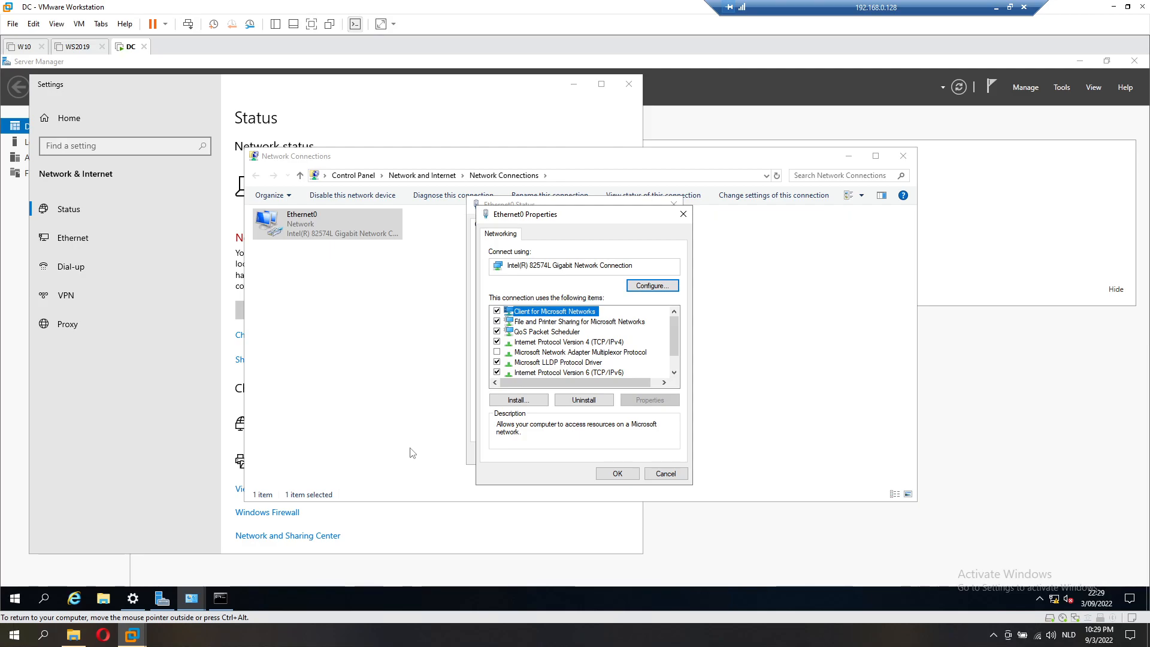
Step: Run nslookup google.com in Command Prompt and stop it with Ctrl+C after it times out
{"action": "left_click", "coordinate": [221, 598]}
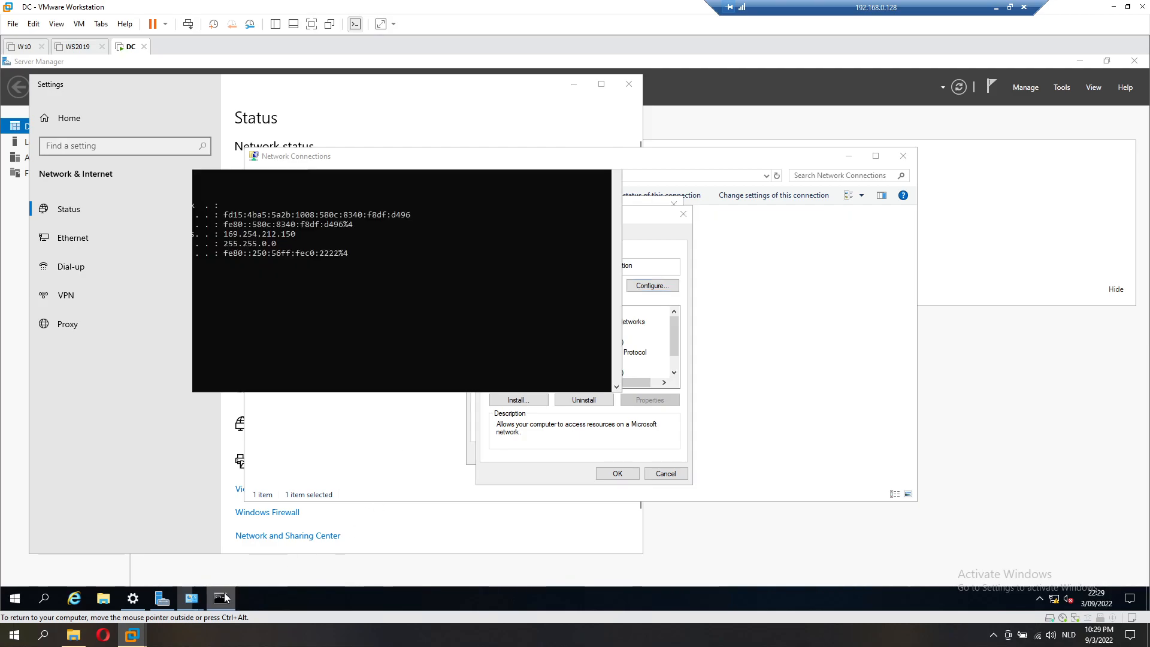
{"action": "left_click", "coordinate": [289, 312]}
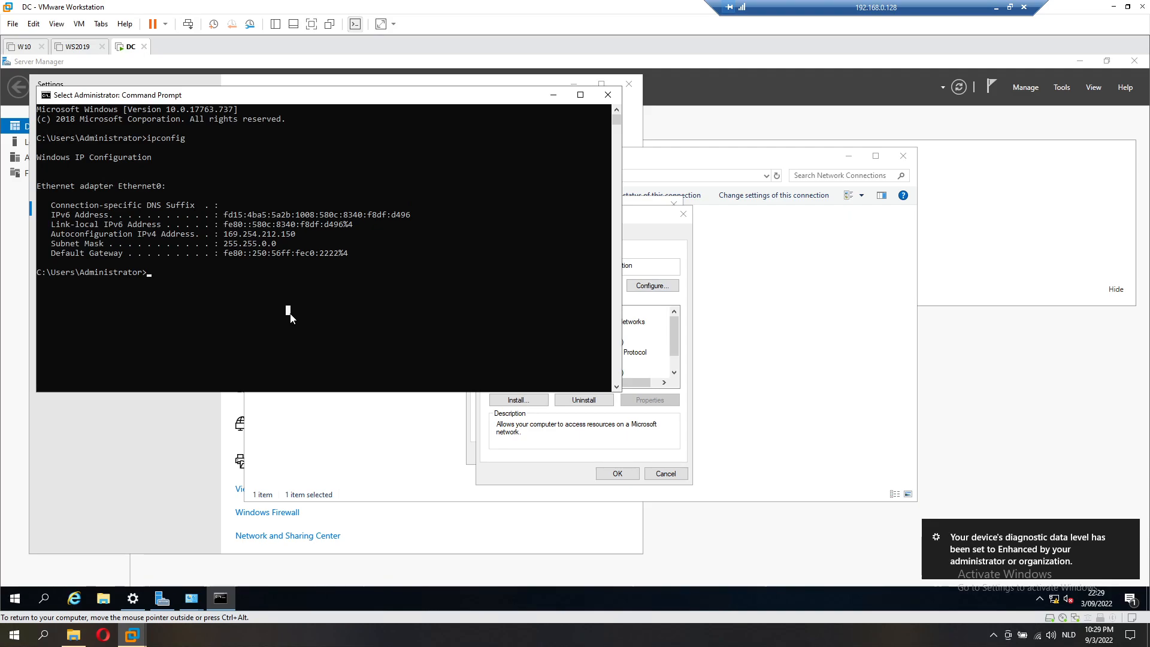
{"action": "key", "text": "Escape"}
{"action": "type", "text": "nslookup googler"}
{"action": "key", "text": "BackSpace"}
{"action": "type", "text": ".com"}
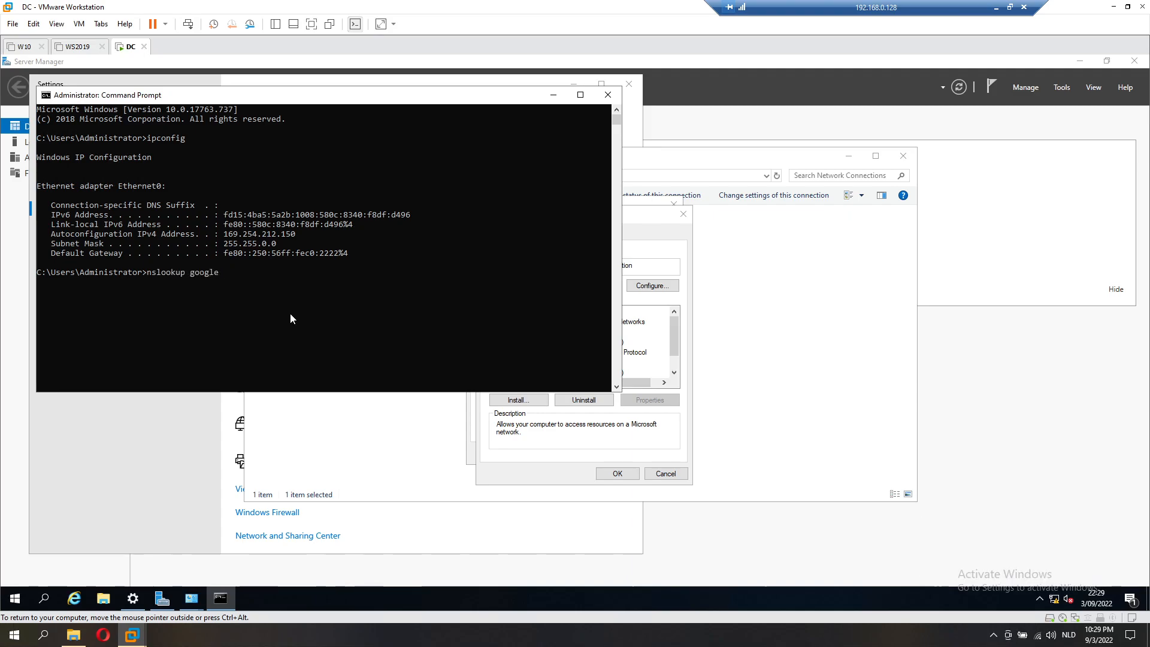
{"action": "key", "text": "Return"}
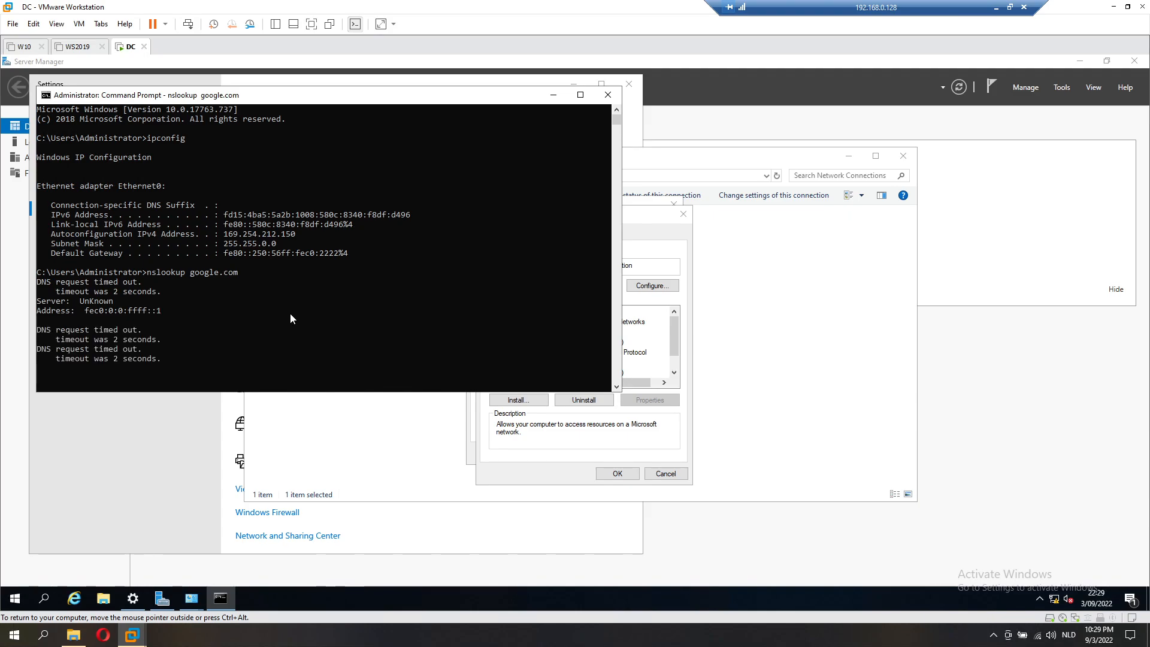
{"action": "key", "text": "ctrl+c"}
{"action": "key", "text": "Return"}
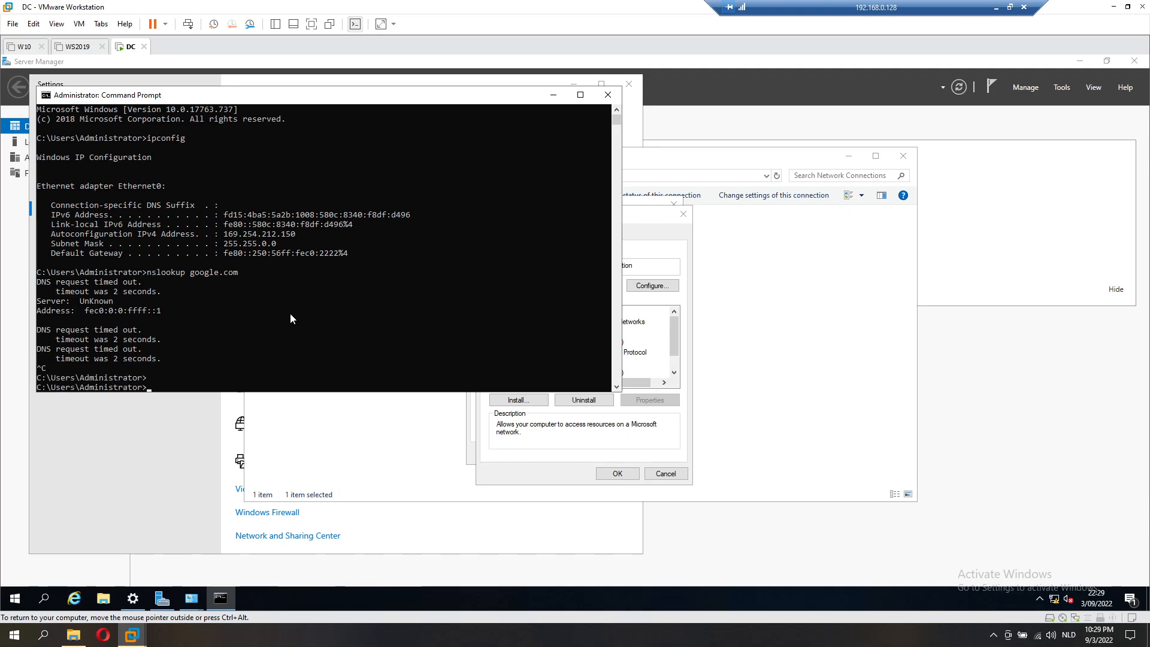
Step: Close the Ethernet0 Properties and Ethernet0 Status windows
{"action": "left_click", "coordinate": [594, 453]}
{"action": "left_click", "coordinate": [603, 477]}
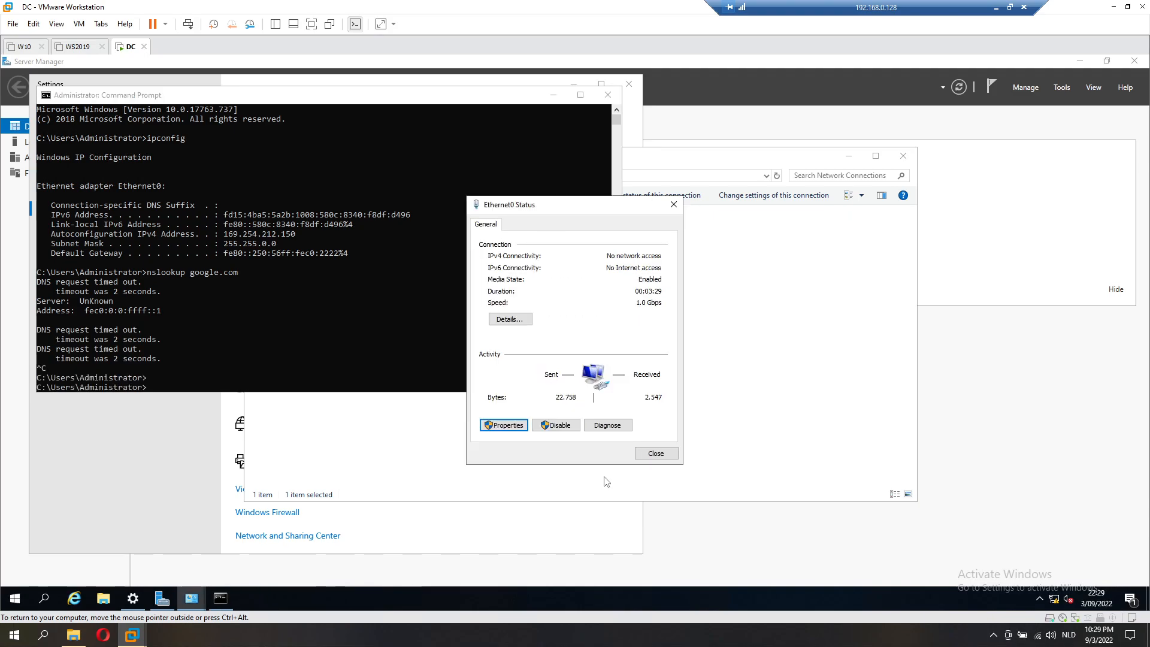
{"action": "left_click", "coordinate": [653, 454]}
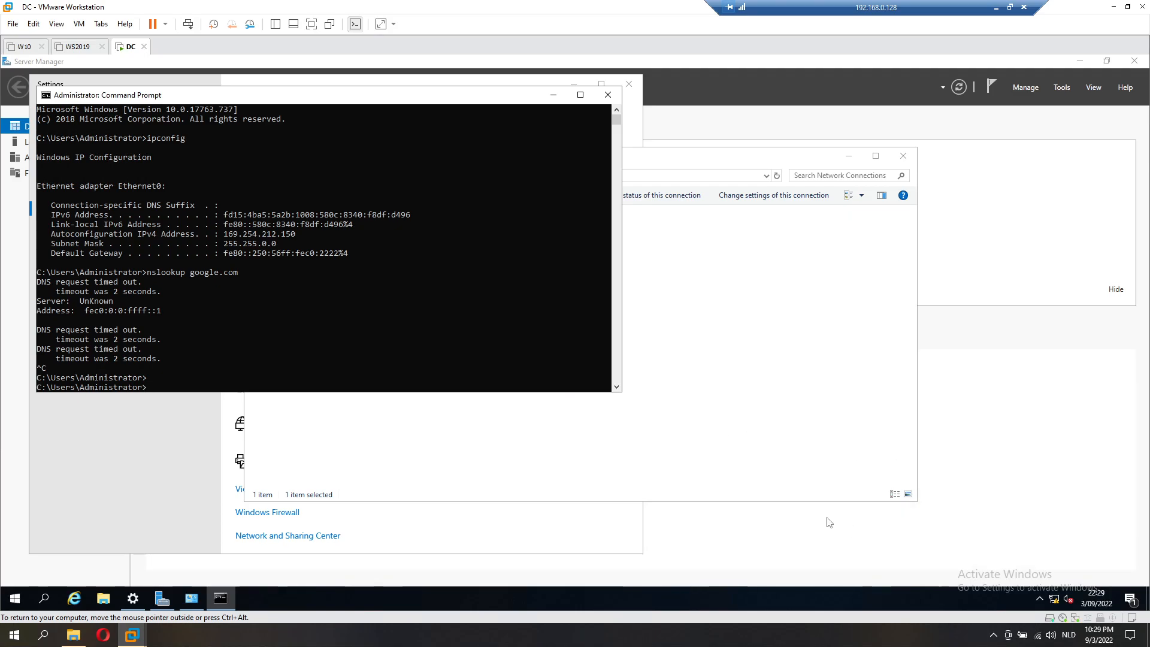
{"action": "left_click", "coordinate": [352, 339]}
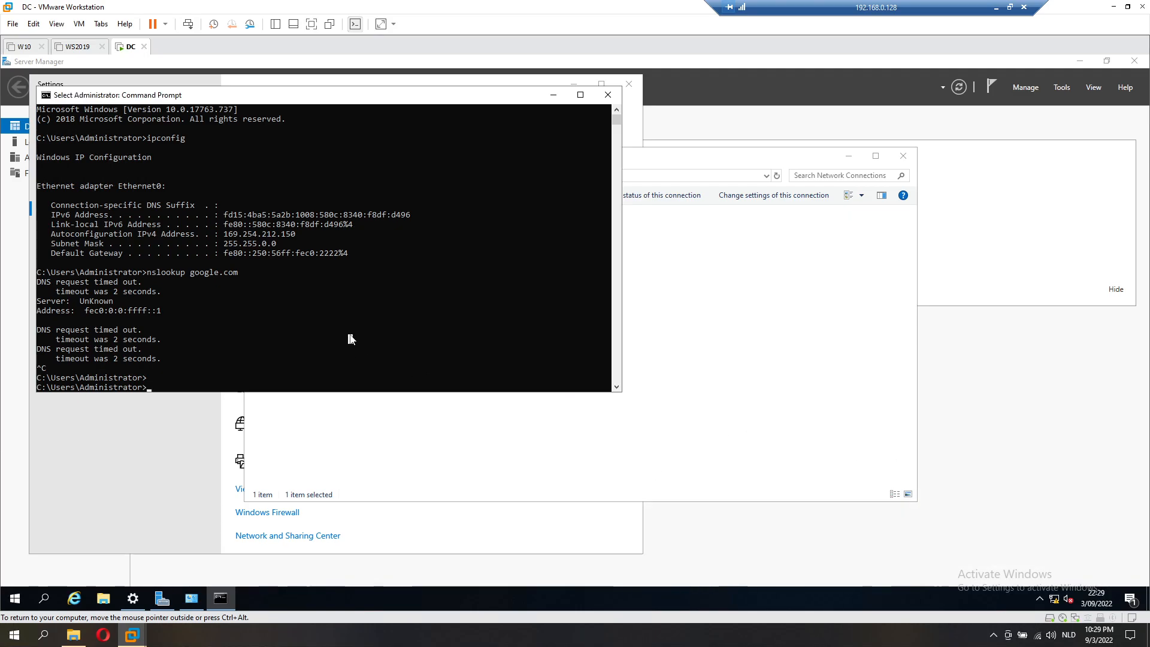
Step: Ping 192.168.100.2 and then 192.168.0.1 from the DC guest
{"action": "type", "text": "ping"}
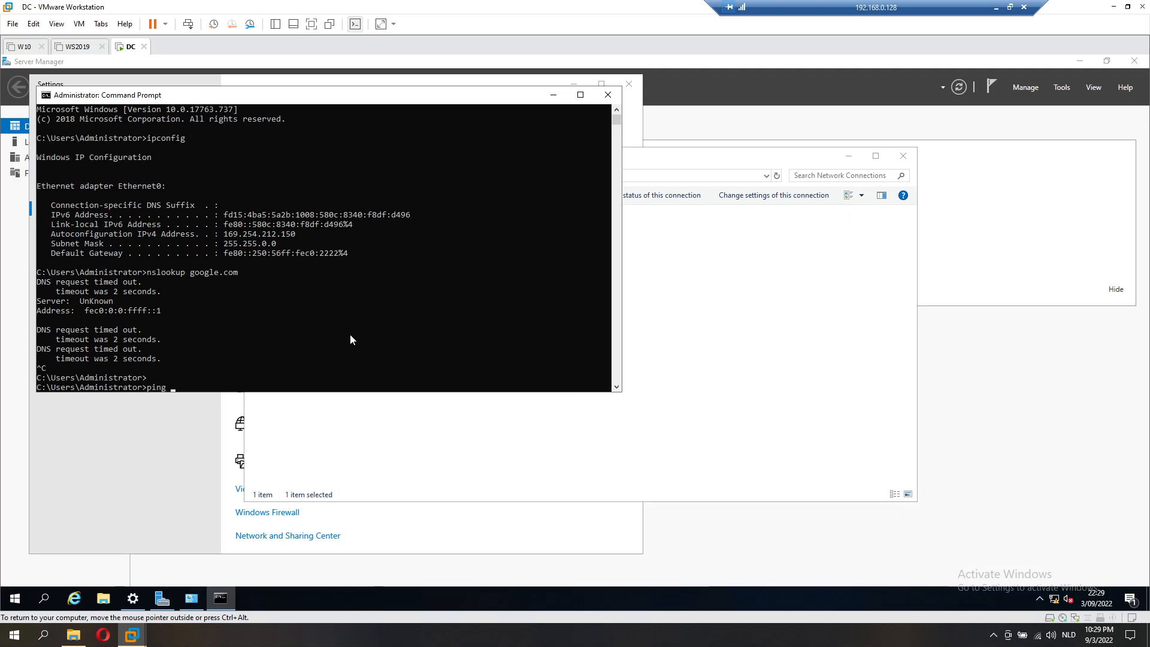
{"action": "type", "text": " 192.168.100.2"}
{"action": "key", "text": "Return"}
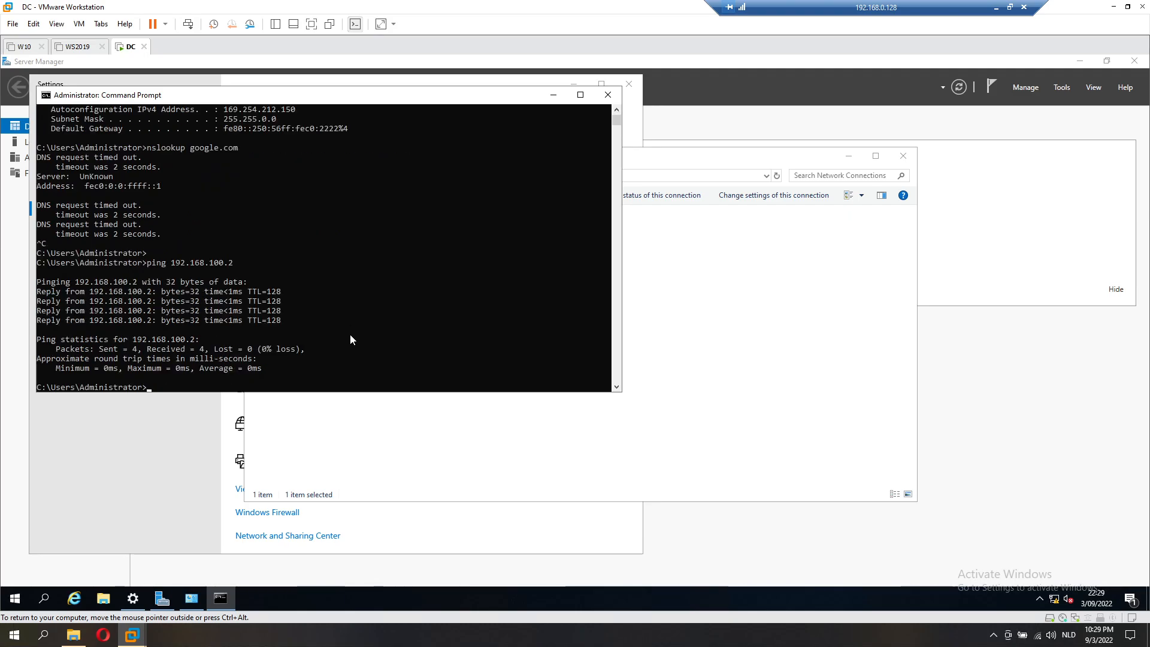
{"action": "key", "text": "Return"}
{"action": "key", "text": "Up"}
{"action": "key", "text": "BackSpace"}
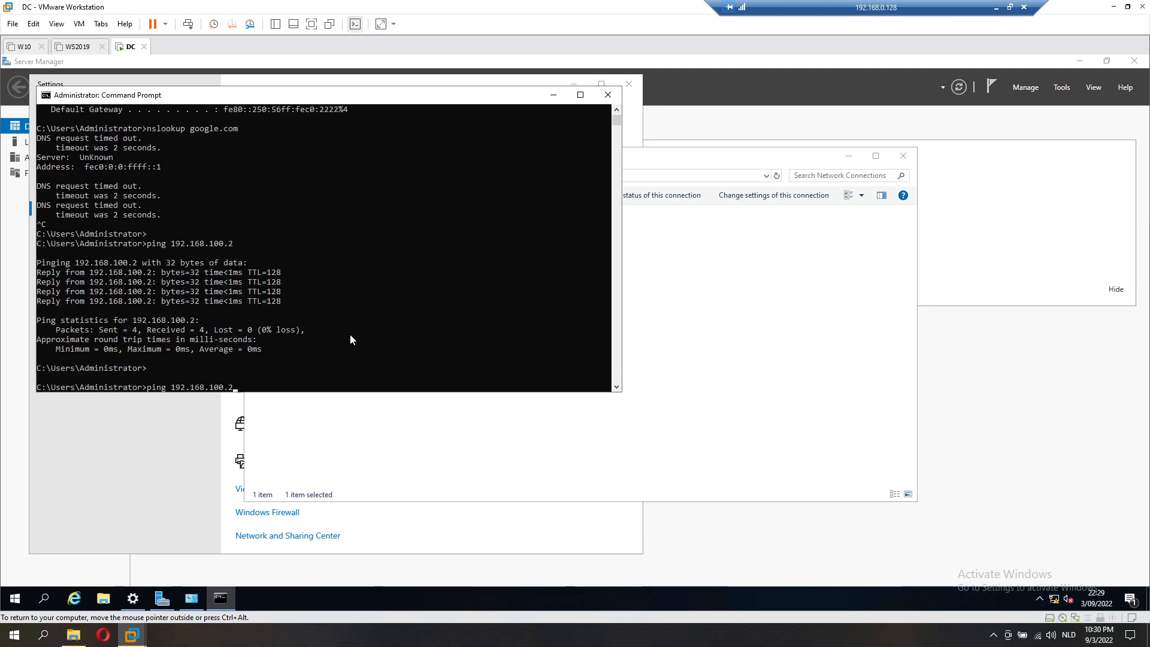
{"action": "key", "text": "BackSpace"}
{"action": "key", "text": "BackSpace"}
{"action": "key", "text": "BackSpace"}
{"action": "key", "text": "BackSpace"}
{"action": "type", "text": "0.1"}
{"action": "key", "text": "Return"}
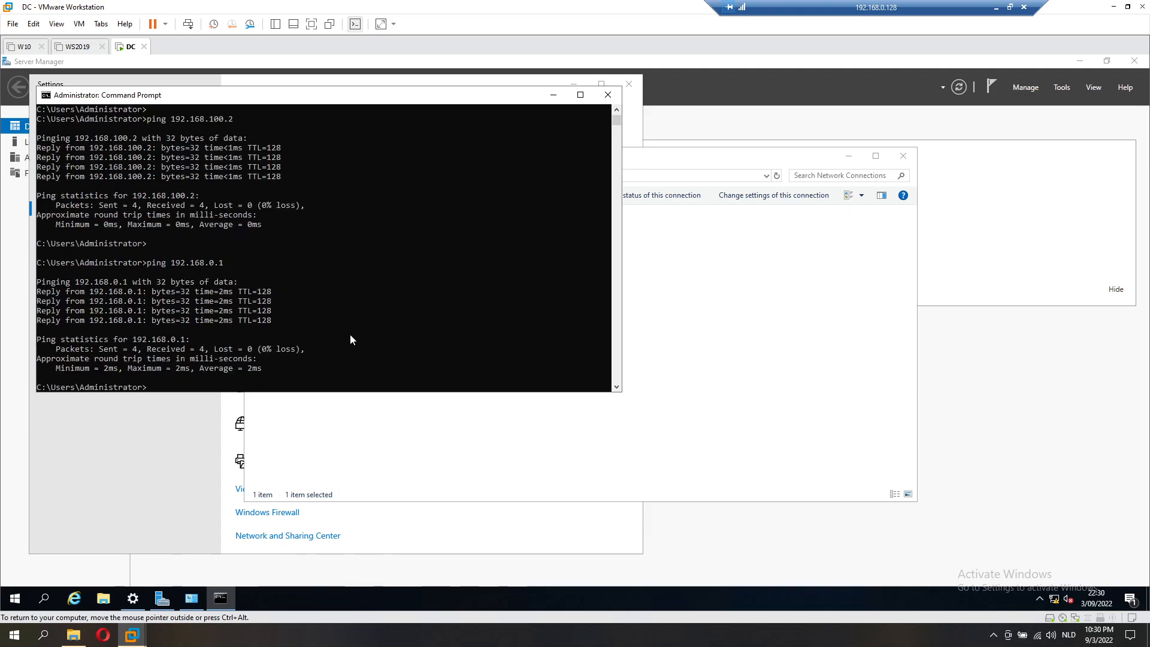
Step: Ping hln.be, run nslookup hln.be, then ping google.com
{"action": "type", "text": "ping hln.b"}
{"action": "type", "text": "e"}
{"action": "key", "text": "Return"}
{"action": "key", "text": "ctrl+c"}
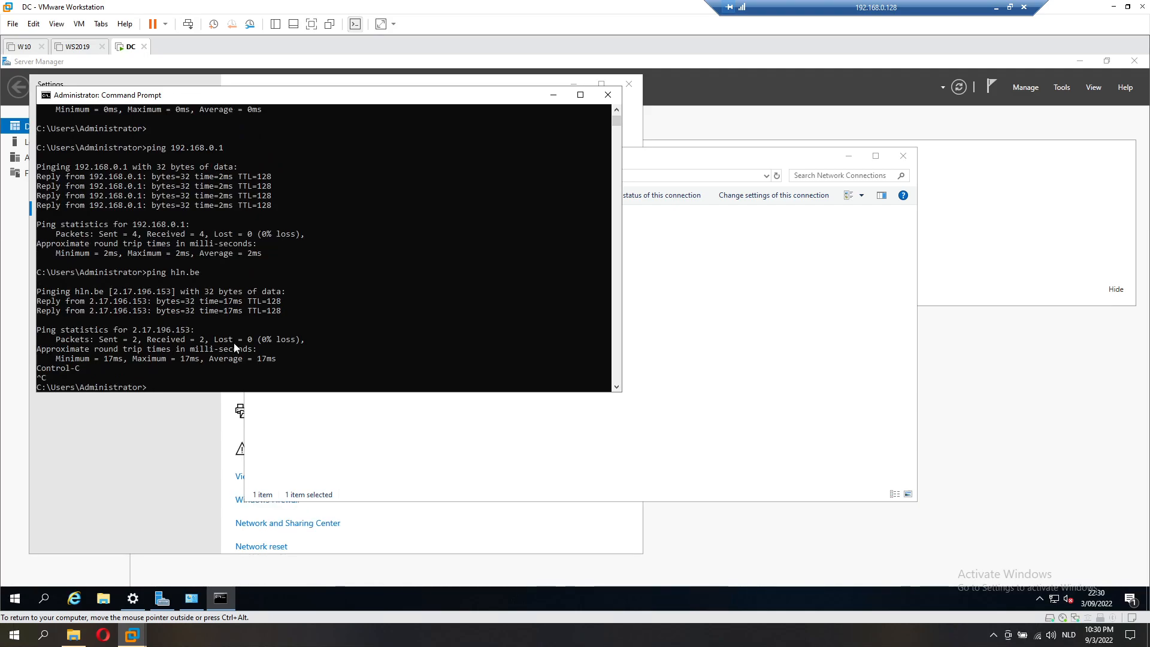
{"action": "type", "text": "nslookup hln.be"}
{"action": "key", "text": "Return"}
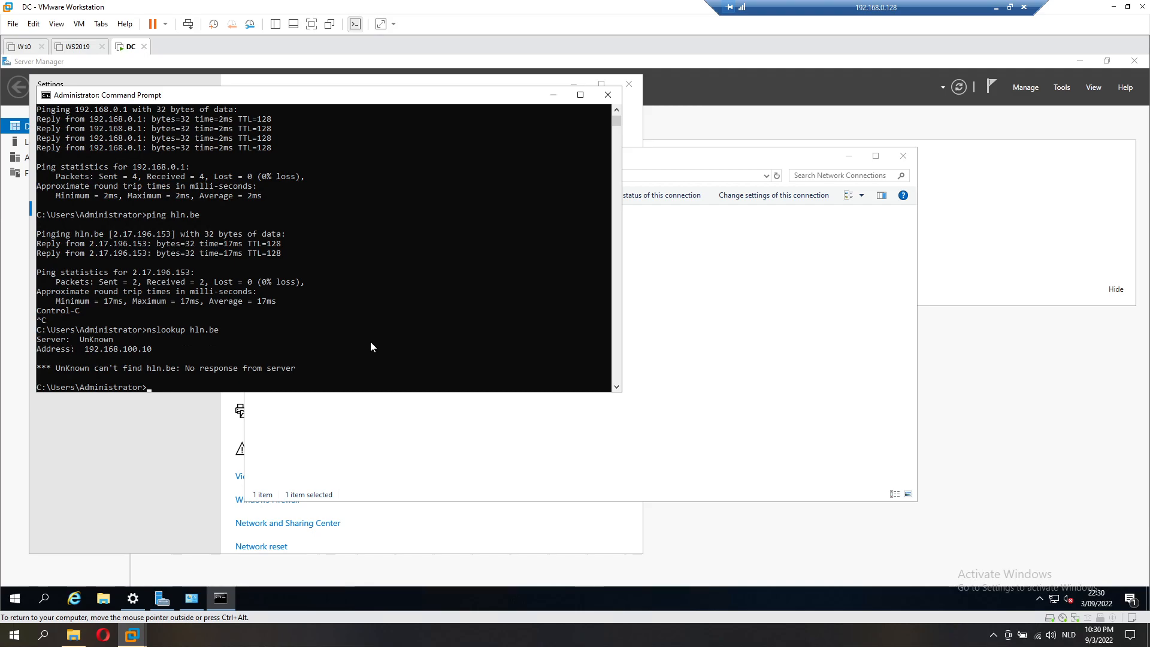
{"action": "type", "text": "ping google.co"}
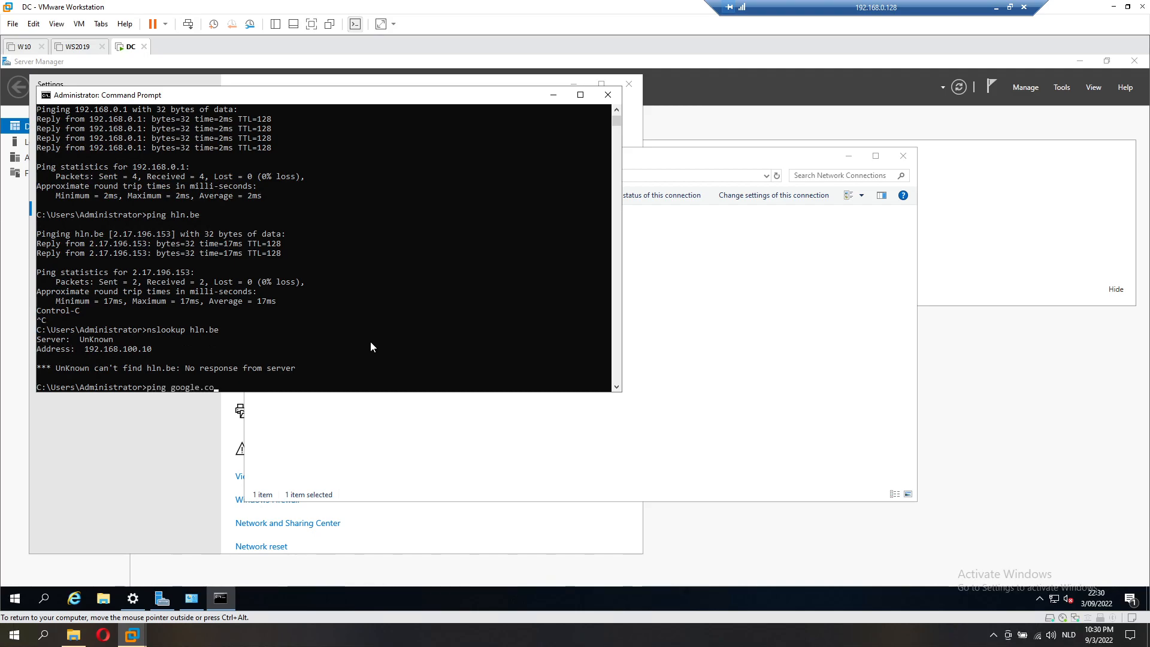
{"action": "type", "text": "m"}
{"action": "key", "text": "Return"}
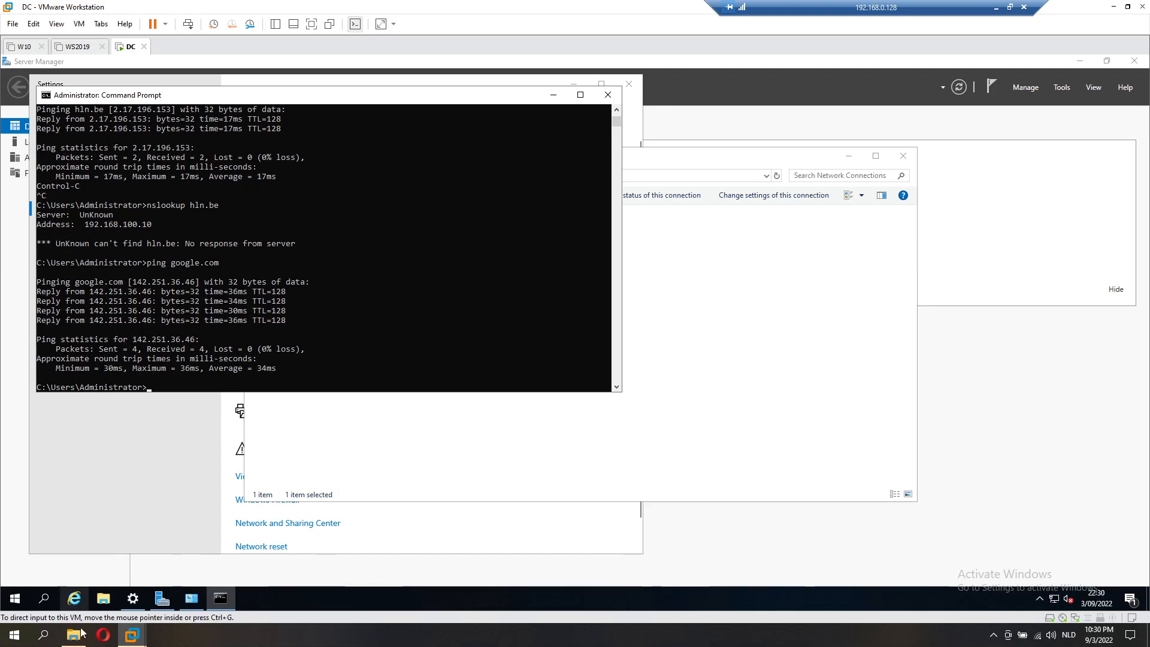
Step: Load 142.251.36.46 in Opera on the host, glancing at the VM's ping results, then close Opera
{"action": "left_click", "coordinate": [103, 635]}
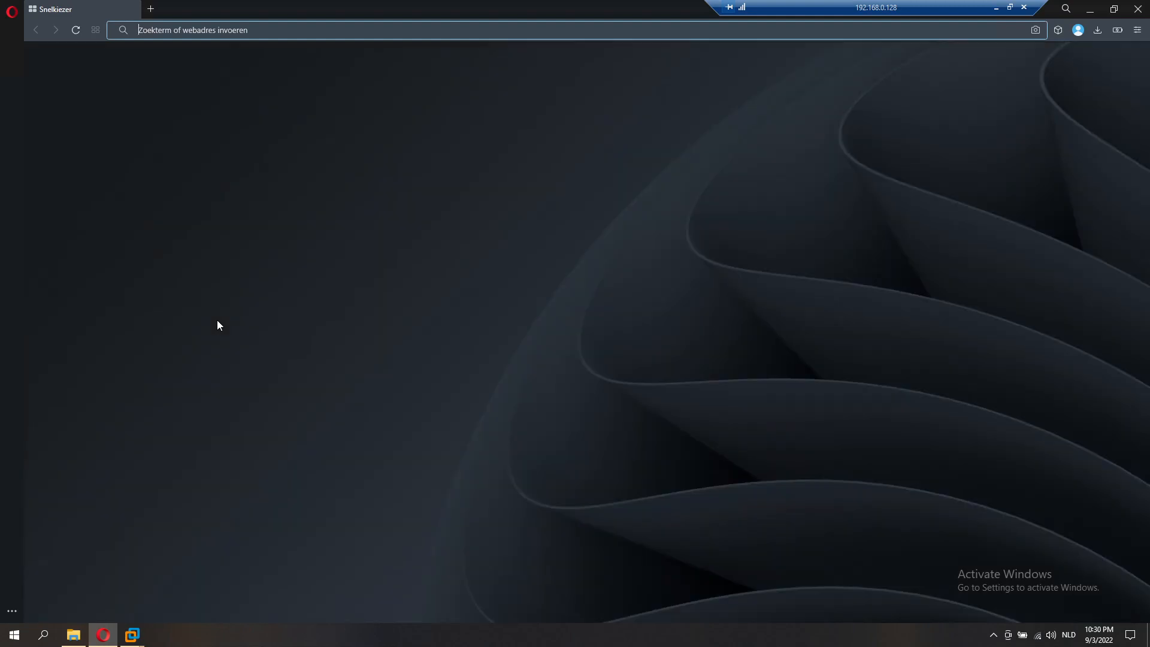
{"action": "type", "text": "142."}
{"action": "mouse_move", "coordinate": [73, 637]}
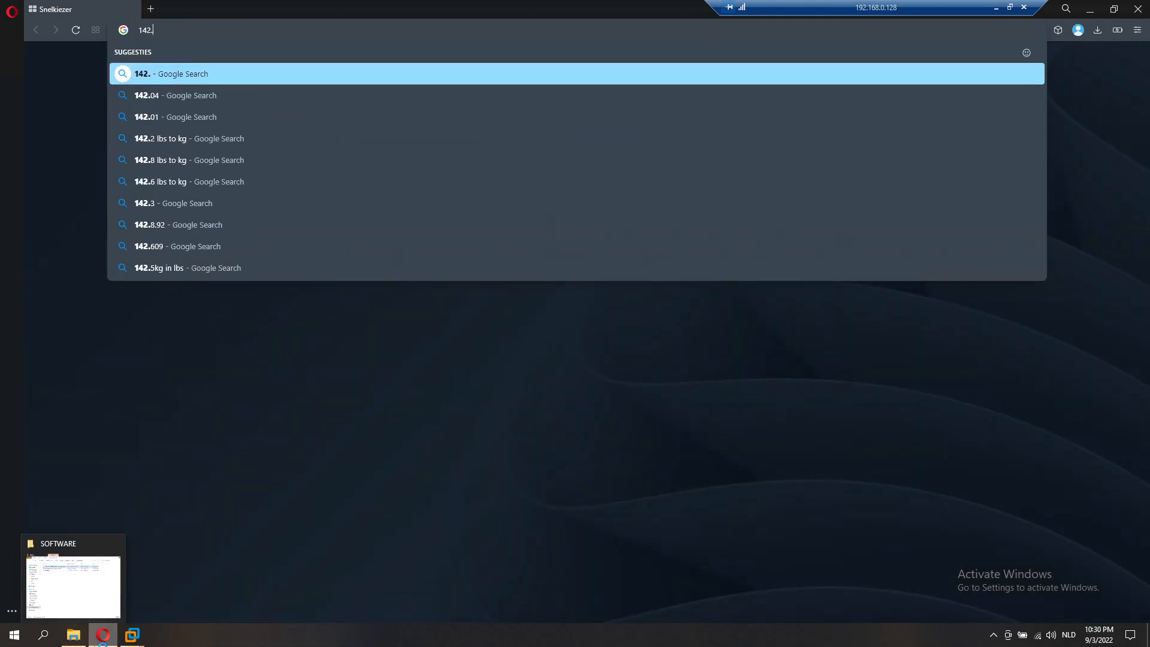
{"action": "left_click", "coordinate": [132, 635]}
{"action": "left_click", "coordinate": [100, 639]}
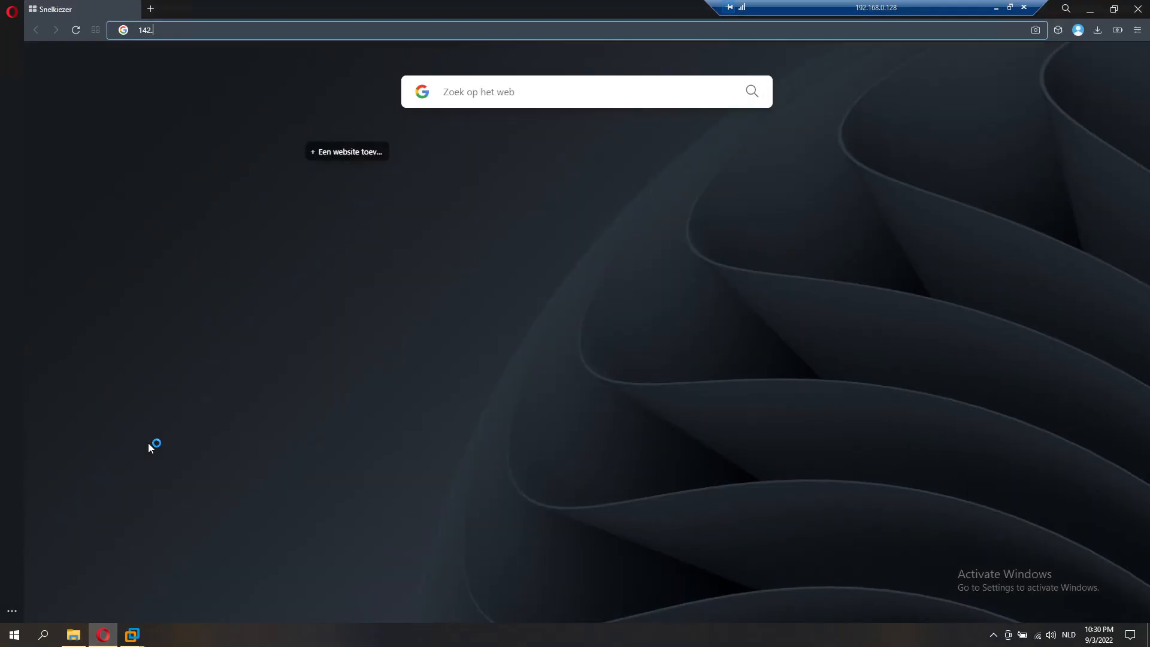
{"action": "type", "text": "251."}
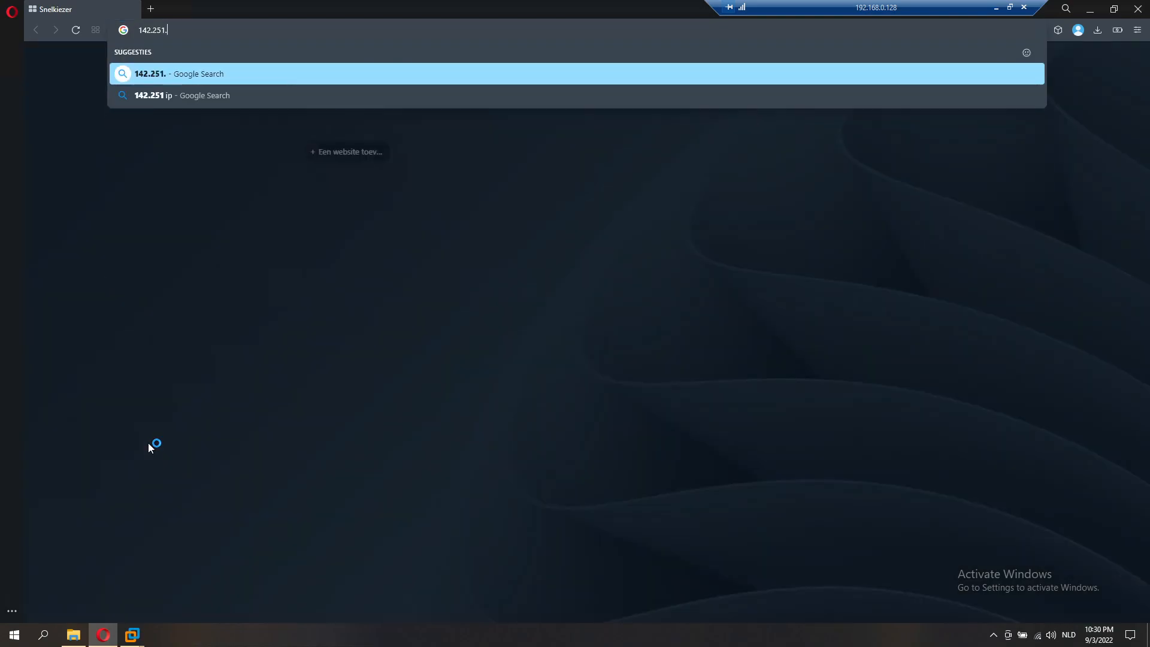
{"action": "left_click", "coordinate": [102, 636]}
{"action": "left_click", "coordinate": [103, 638]}
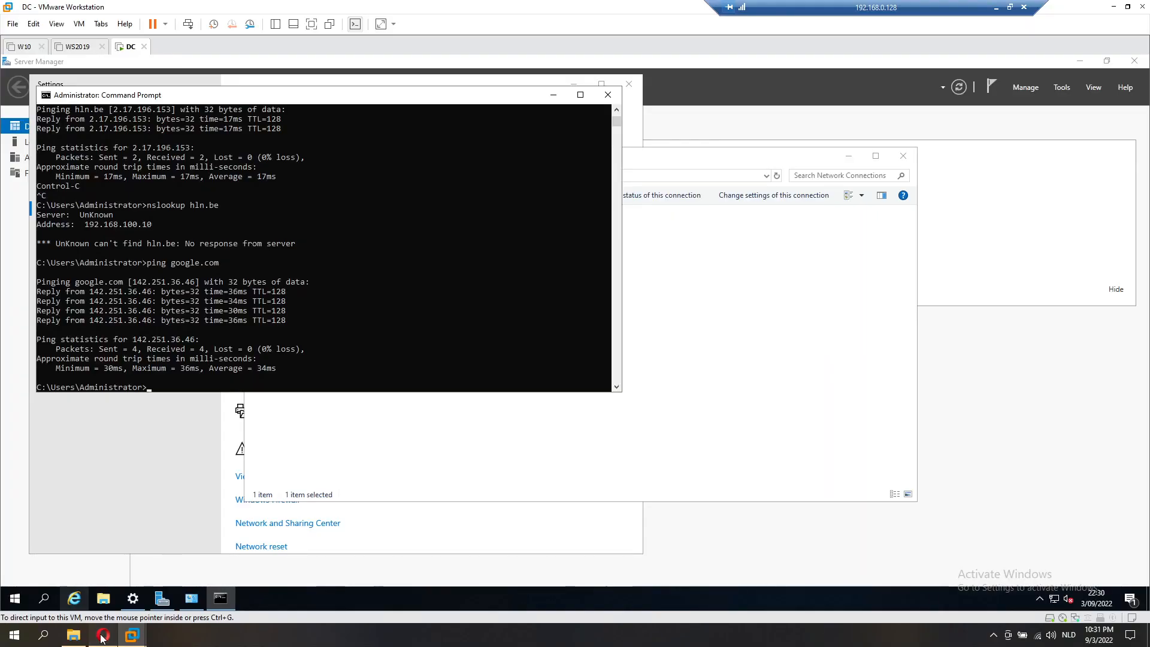
{"action": "type", "text": ".36.46"}
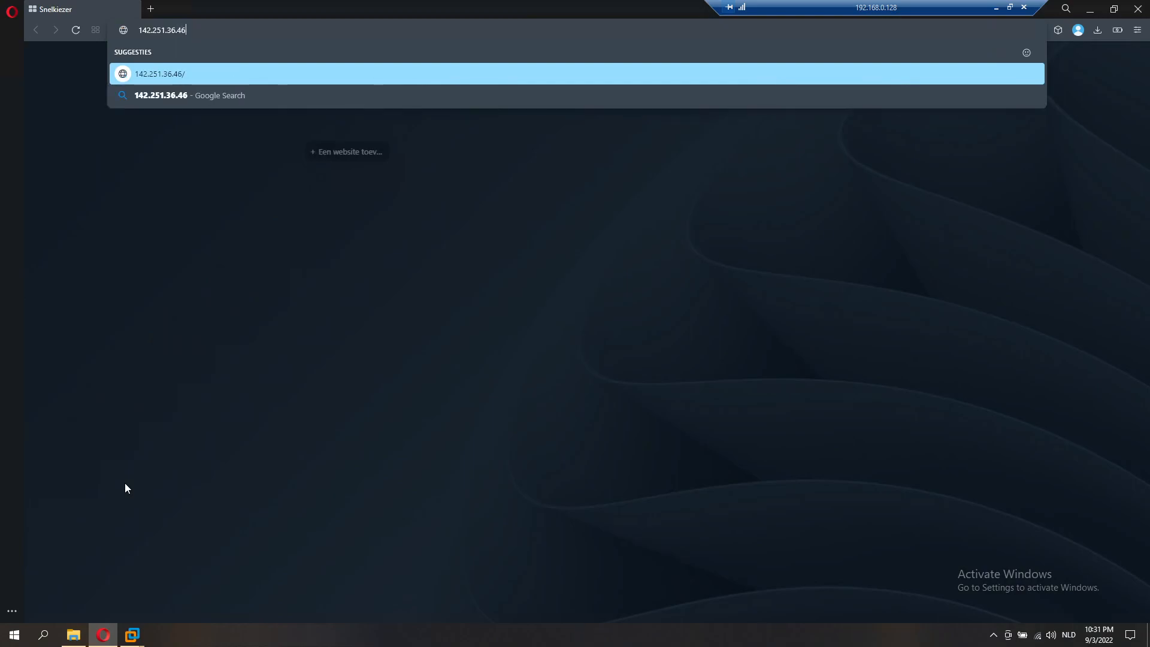
{"action": "key", "text": "Return"}
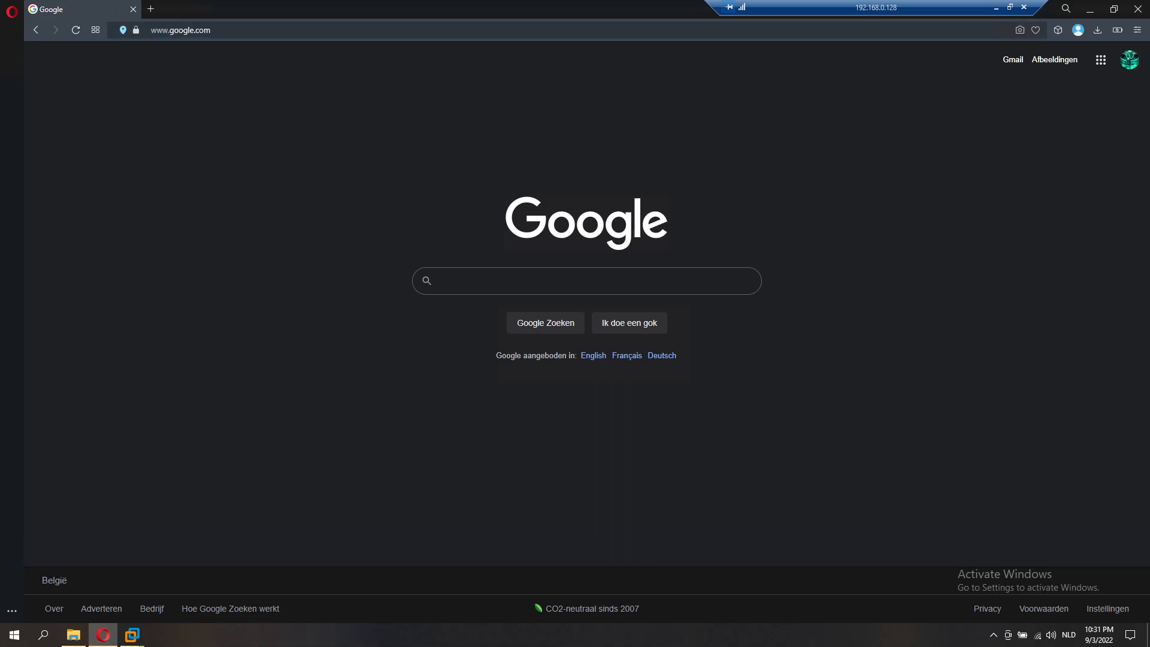
{"action": "left_click", "coordinate": [1138, 13]}
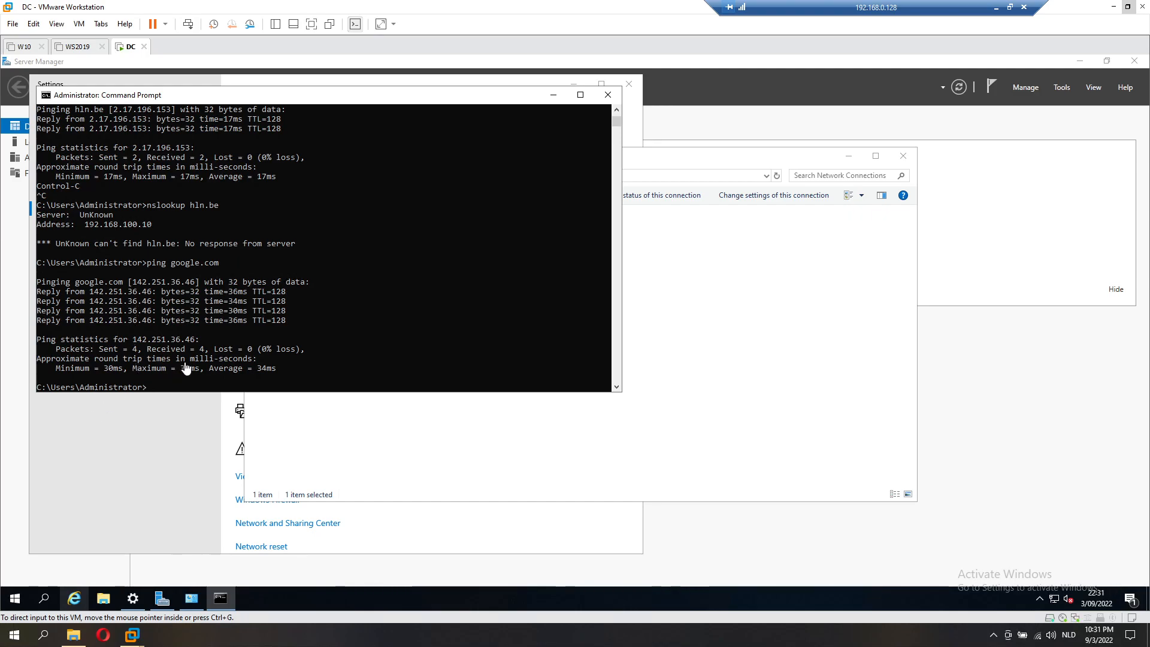
Step: Close the Command Prompt, Network Connections and Settings windows on the DC guest
{"action": "left_click", "coordinate": [604, 100]}
{"action": "left_click", "coordinate": [604, 102]}
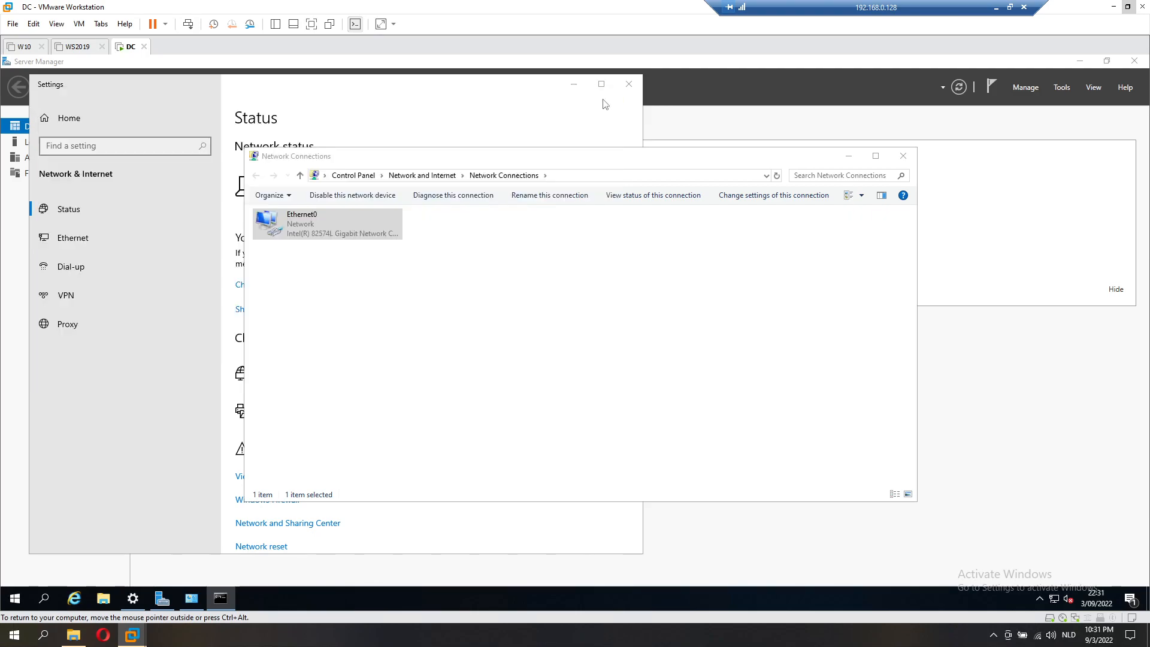
{"action": "left_click", "coordinate": [903, 156]}
{"action": "left_click", "coordinate": [629, 84]}
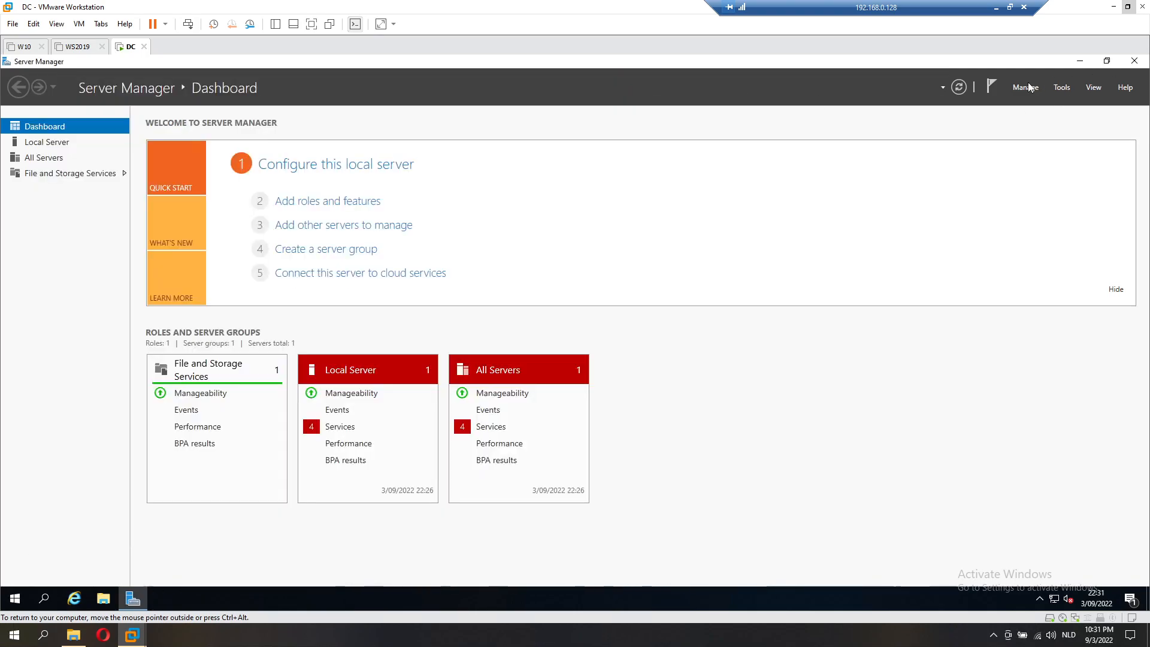
Step: Launch Add Roles and Features and advance to server roles, skipping the introduction in future
{"action": "left_click", "coordinate": [1030, 102]}
{"action": "left_click", "coordinate": [1033, 108]}
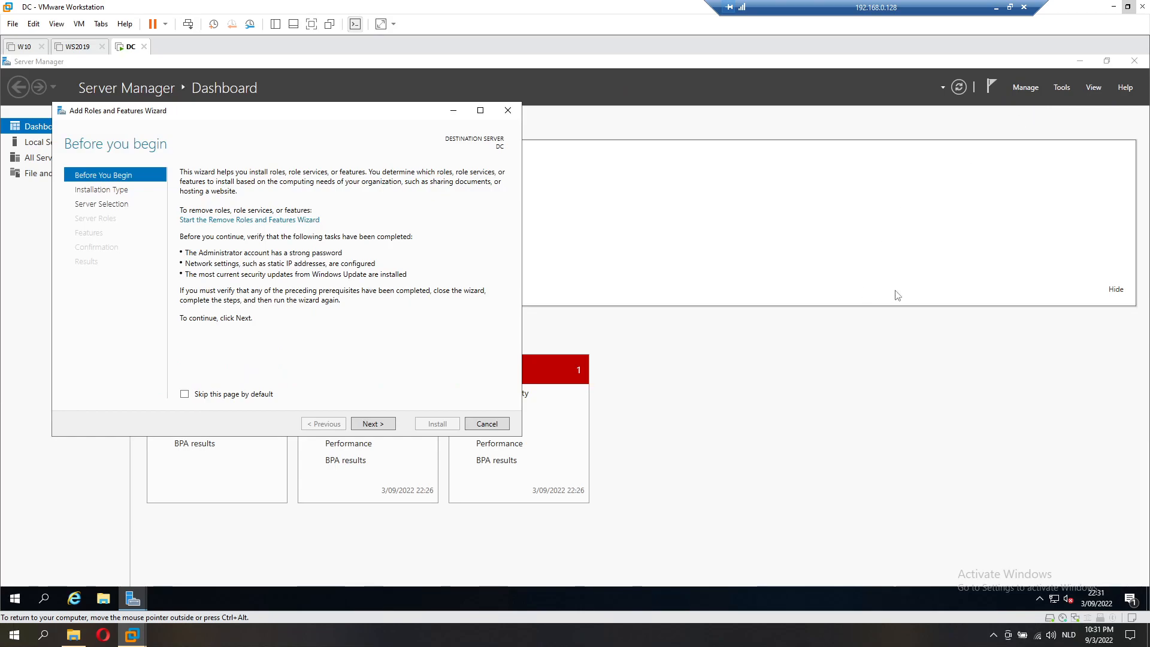
{"action": "left_click", "coordinate": [232, 395]}
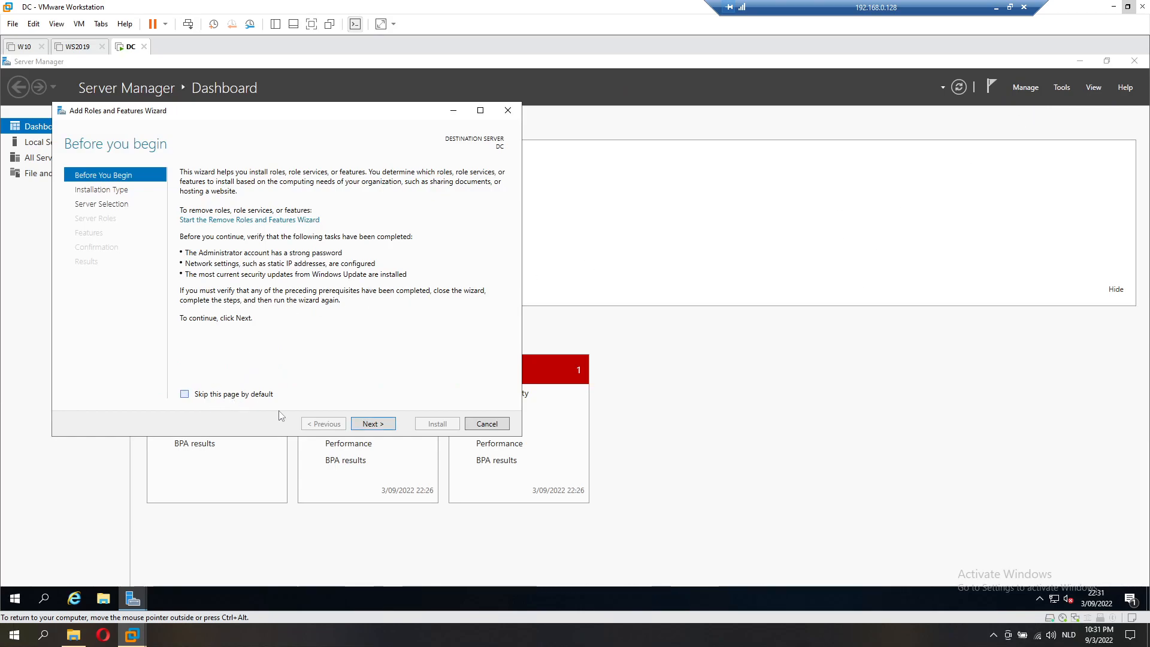
{"action": "left_click", "coordinate": [363, 425]}
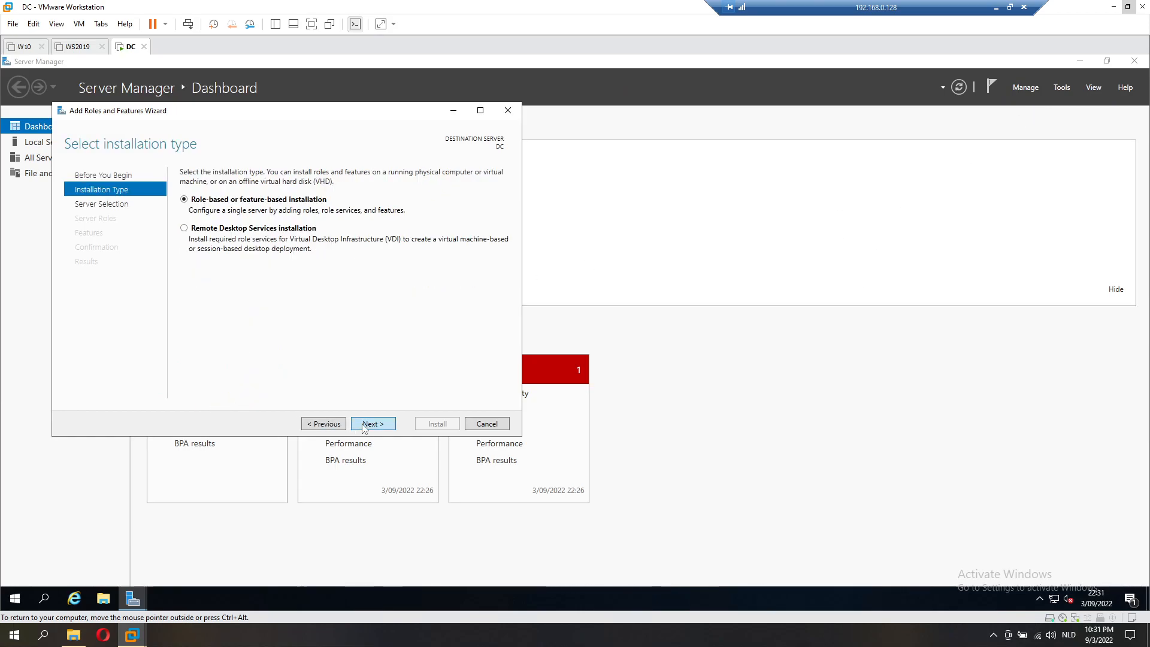
{"action": "left_click", "coordinate": [364, 426]}
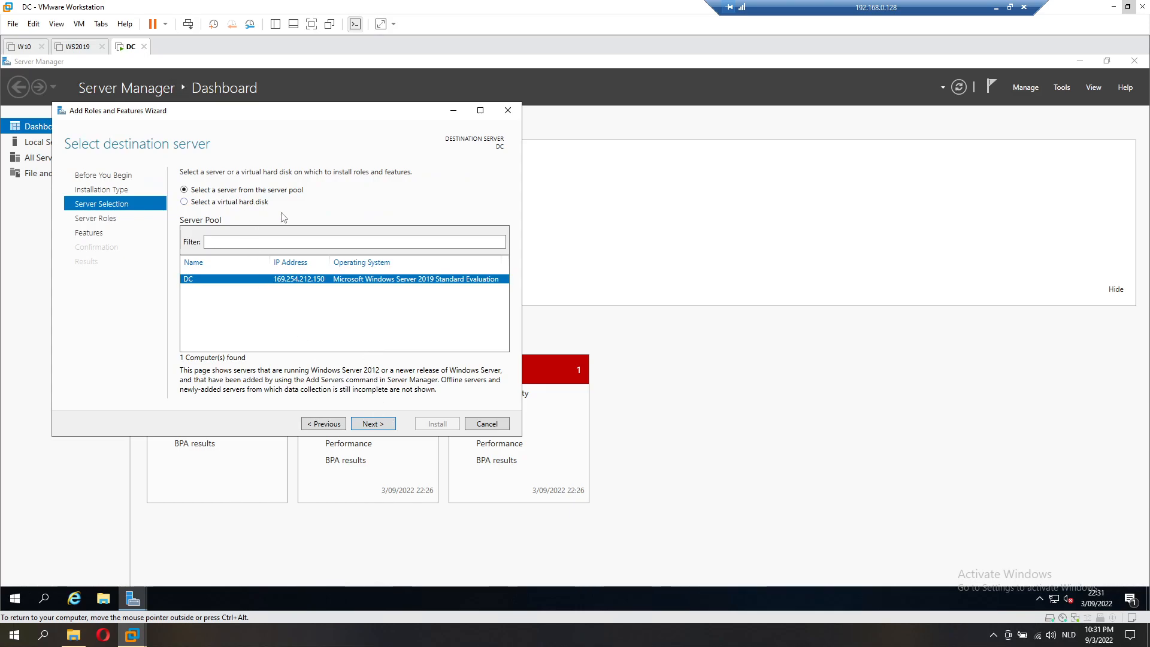
{"action": "left_click", "coordinate": [385, 424]}
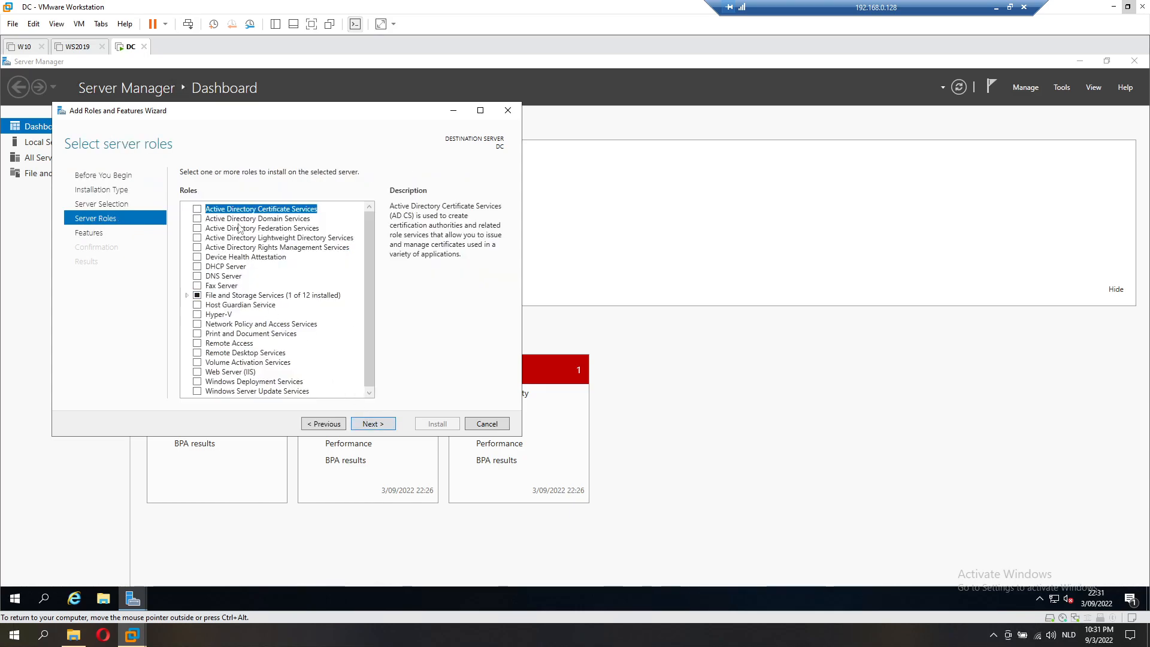
Step: Tick Active Directory Domain Services, accept its required features, and advance to confirmation
{"action": "left_click", "coordinate": [197, 219]}
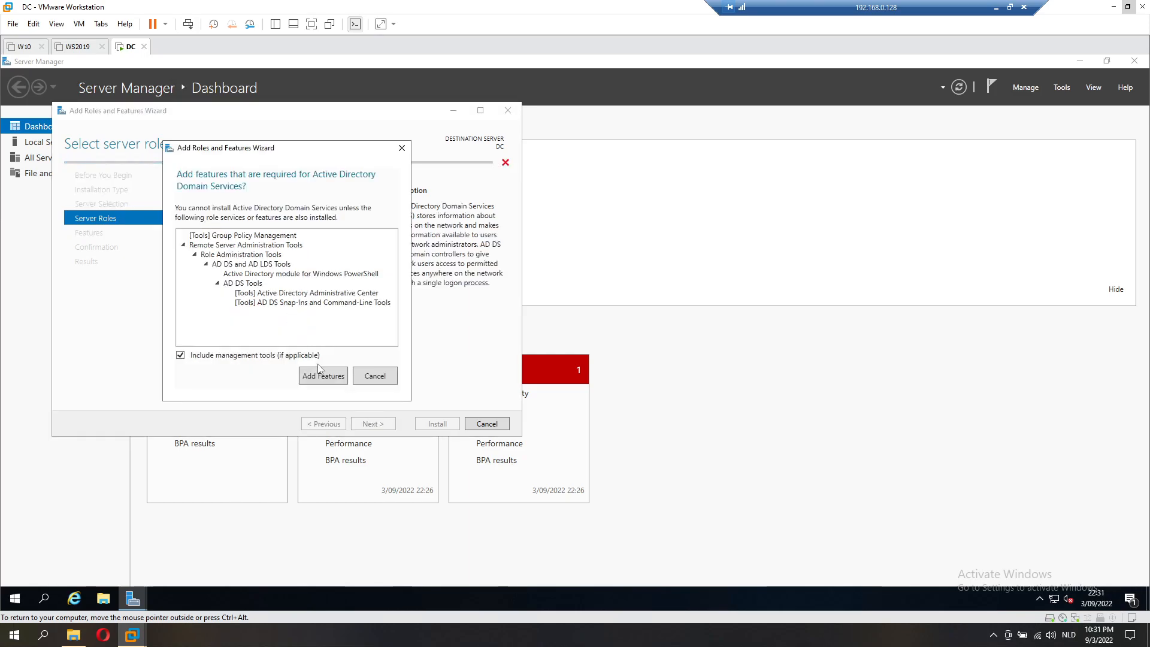
{"action": "left_click", "coordinate": [320, 374]}
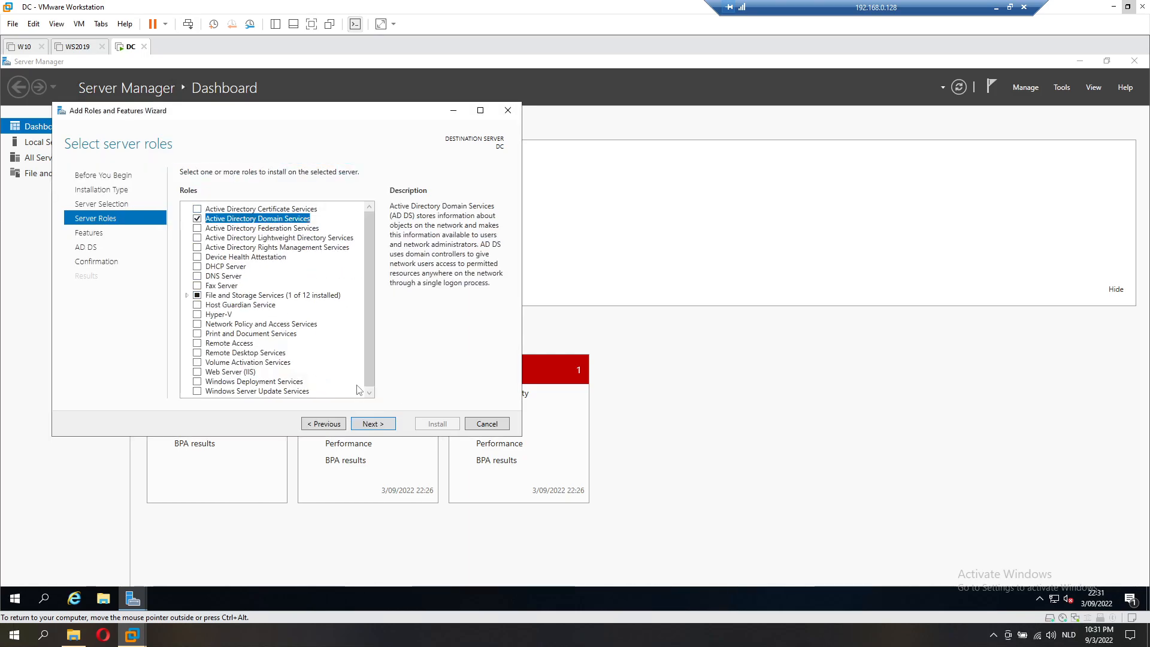
{"action": "left_click", "coordinate": [372, 425]}
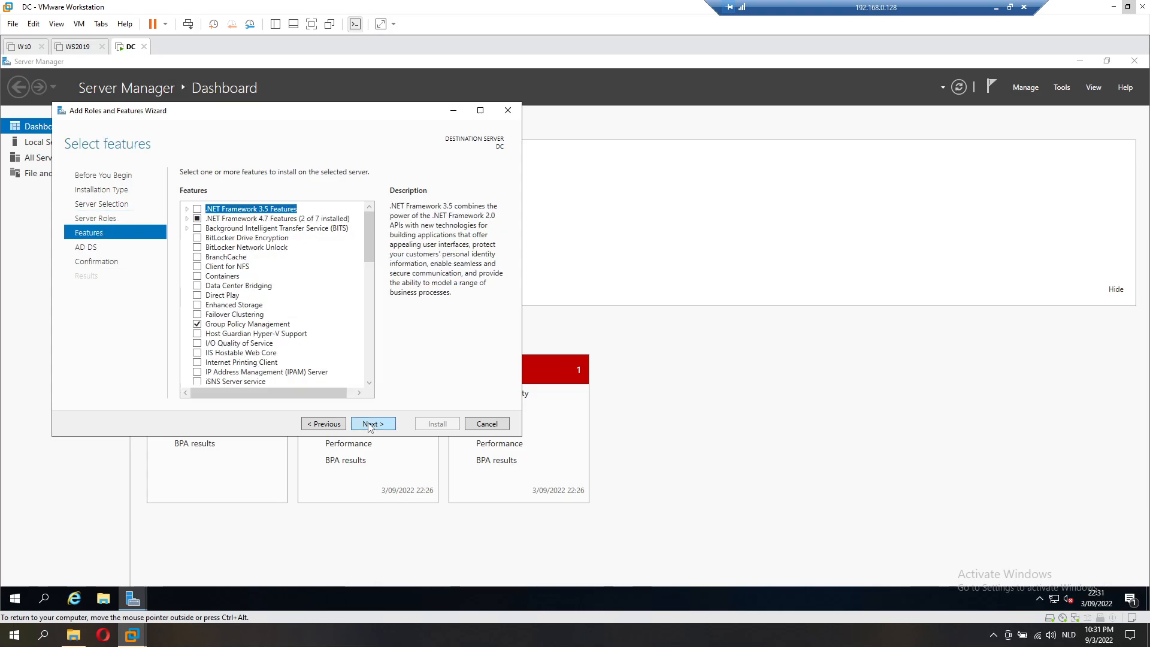
{"action": "left_click", "coordinate": [362, 425]}
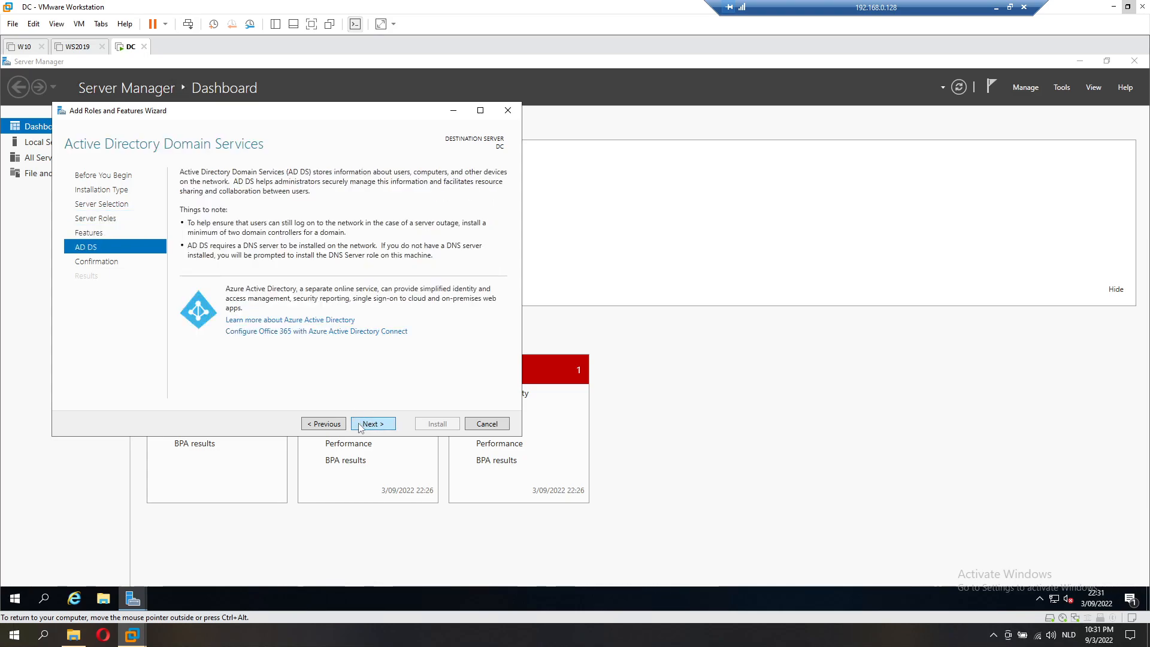
{"action": "left_click", "coordinate": [363, 425]}
Step: Install the Active Directory Domain Services role from the confirmation page
{"action": "left_click", "coordinate": [431, 425]}
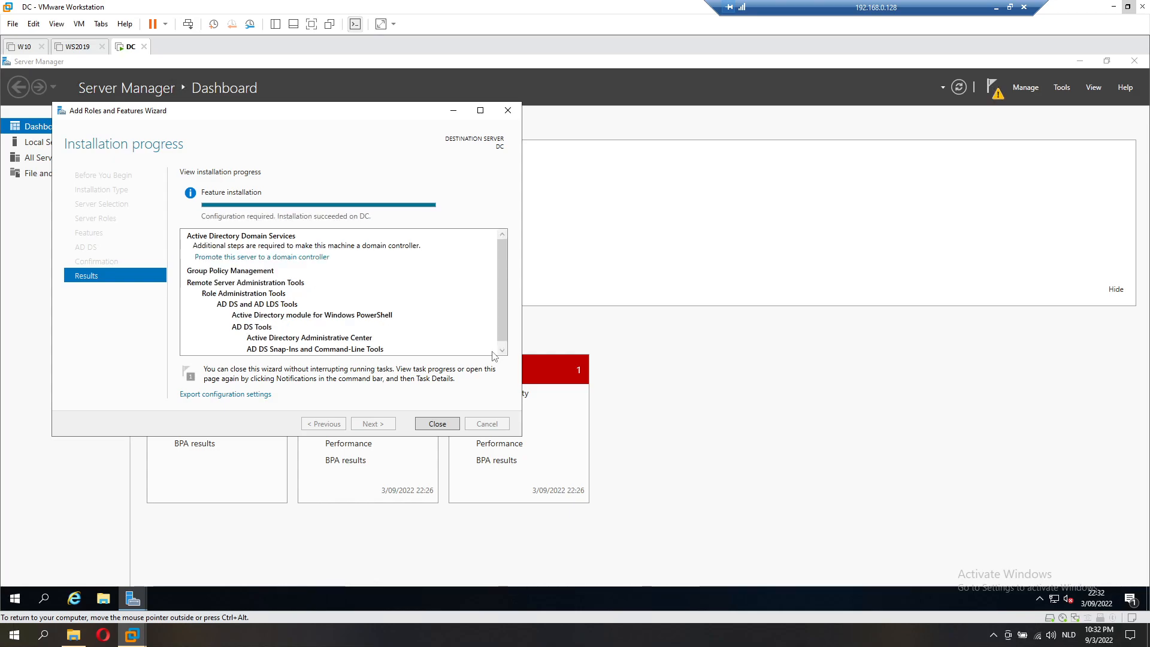
Step: Start promoting DC and choose 'Add a new forest' with root domain name test.com
{"action": "left_click", "coordinate": [254, 257]}
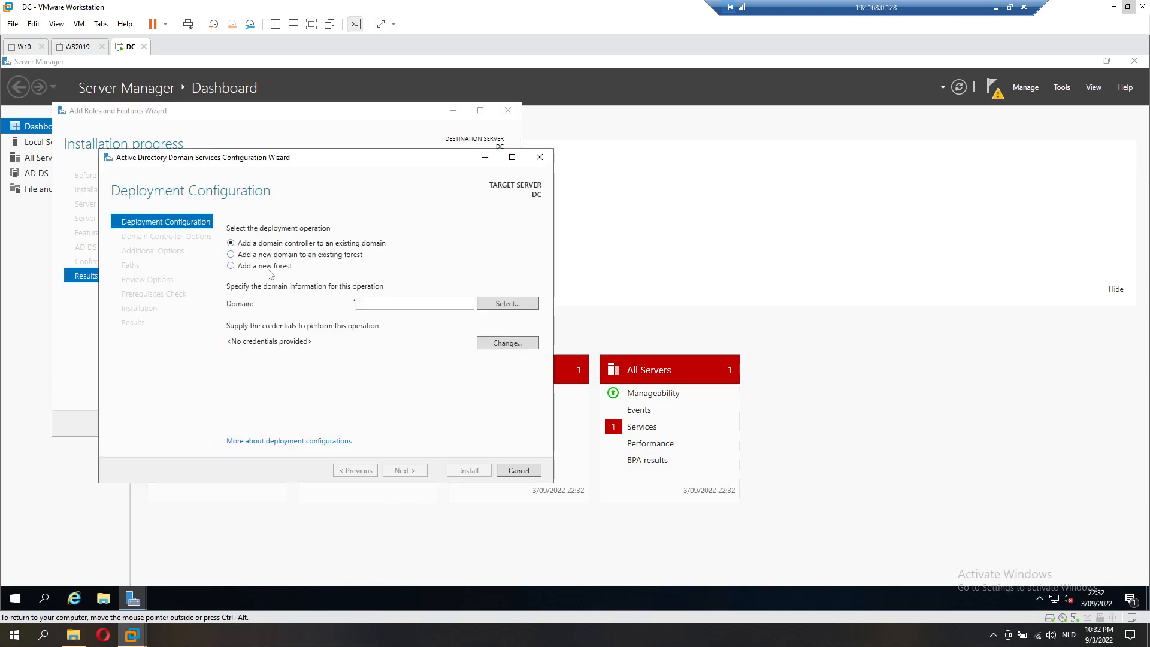
{"action": "left_click", "coordinate": [269, 268]}
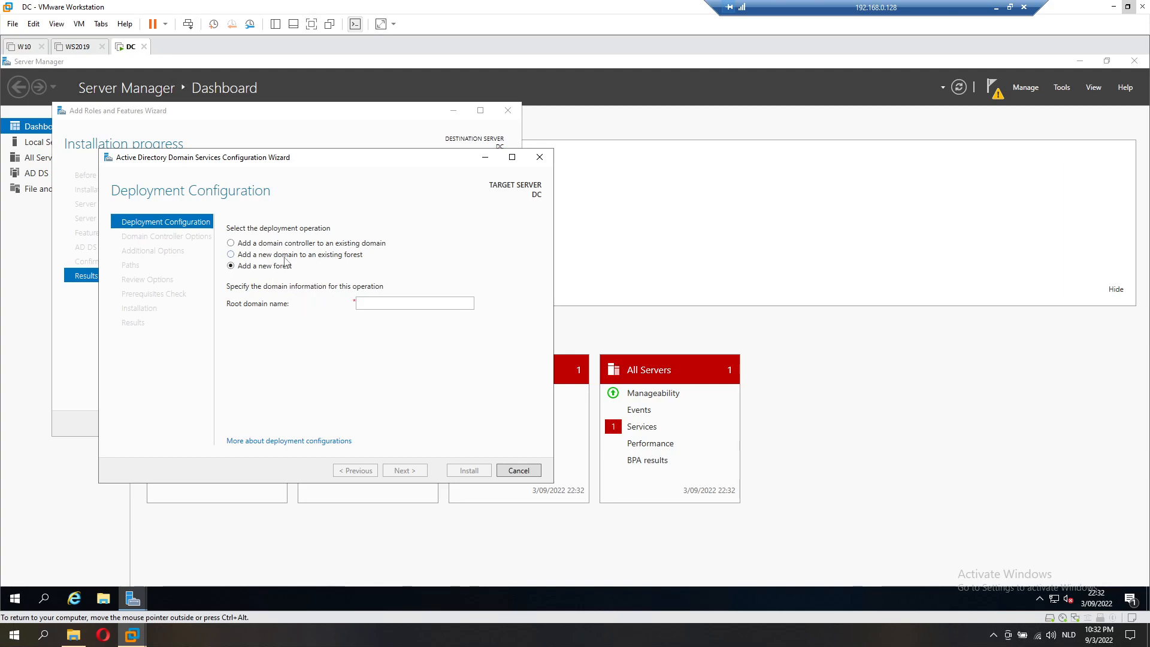
{"action": "left_click", "coordinate": [317, 257]}
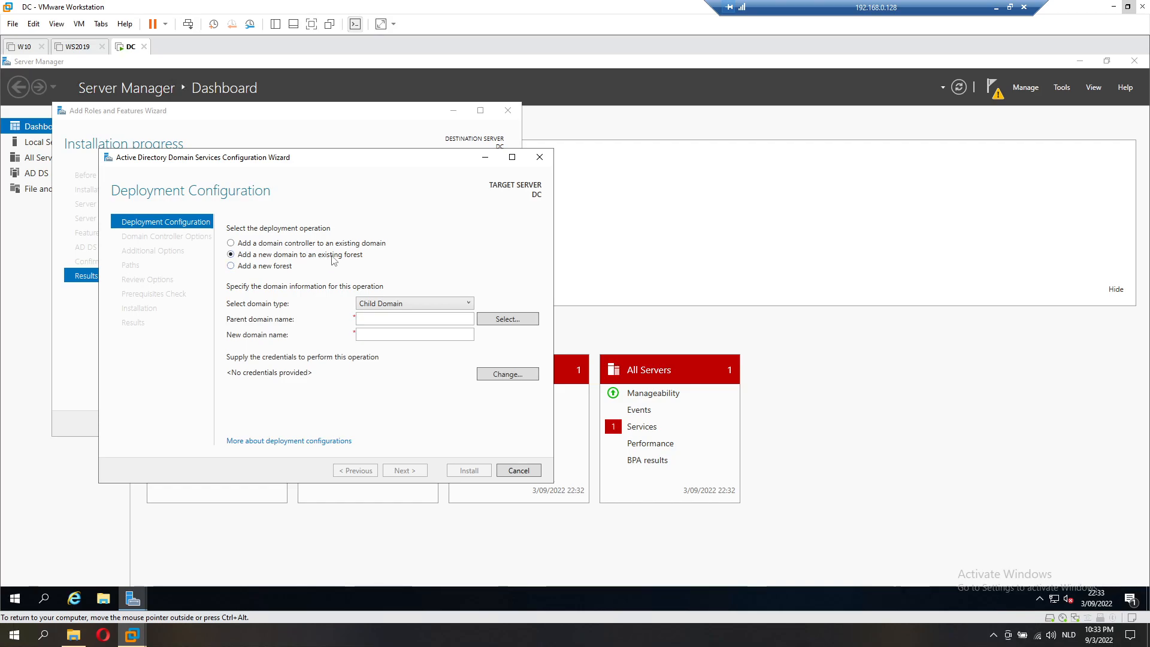
{"action": "left_click", "coordinate": [278, 266]}
{"action": "left_click", "coordinate": [371, 303]}
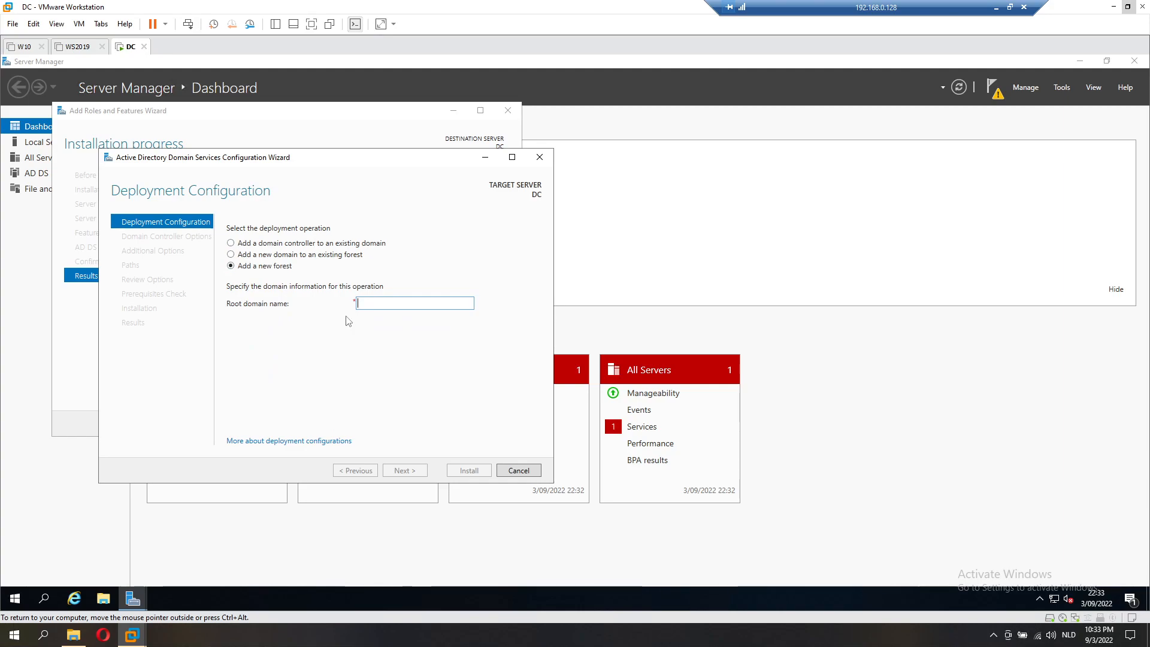
{"action": "type", "text": "test.com"}
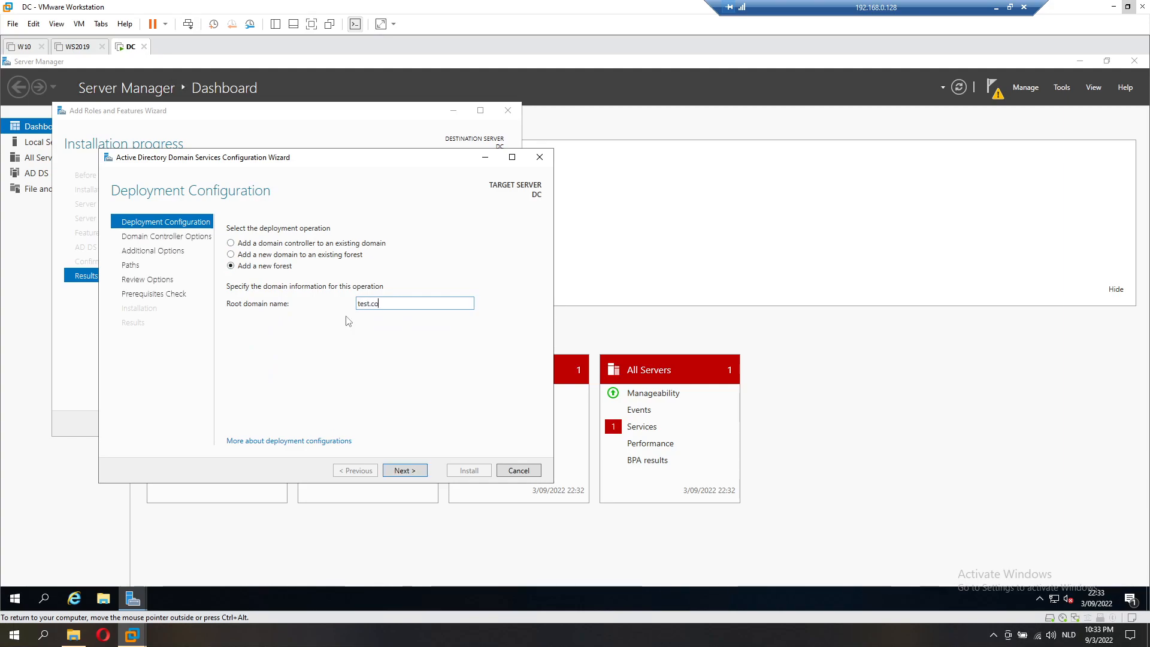
{"action": "left_click", "coordinate": [415, 473]}
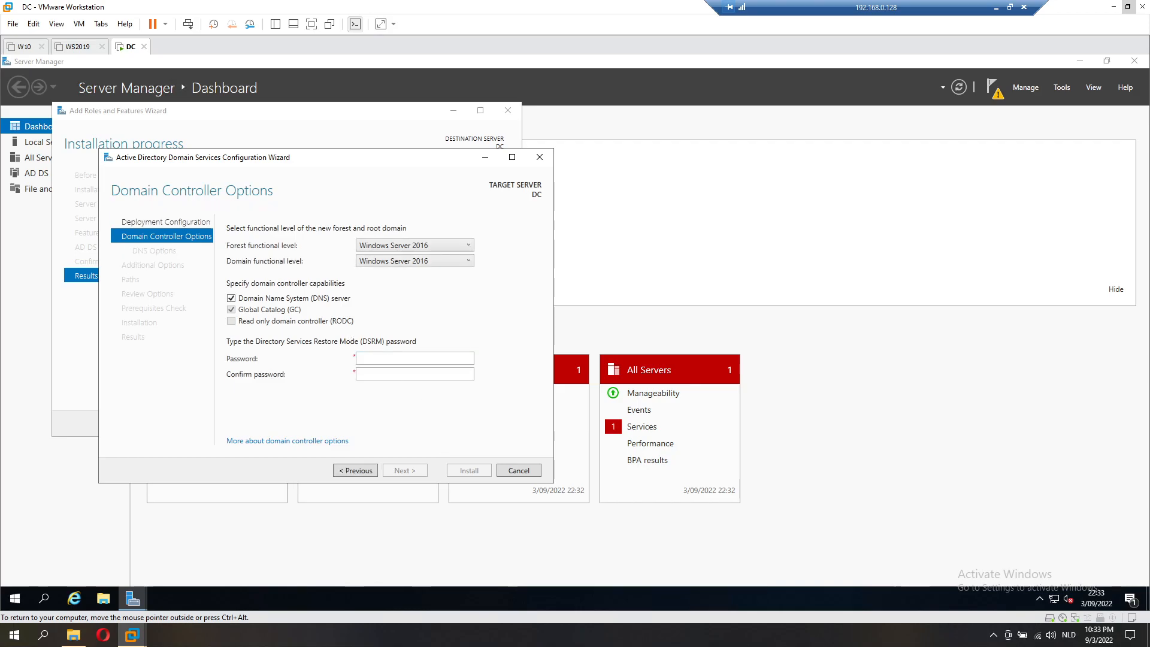
Step: Enter and confirm the Directory Services Restore Mode password
{"action": "type", "text": "Pa$$w0rd"}
{"action": "key", "text": "Tab"}
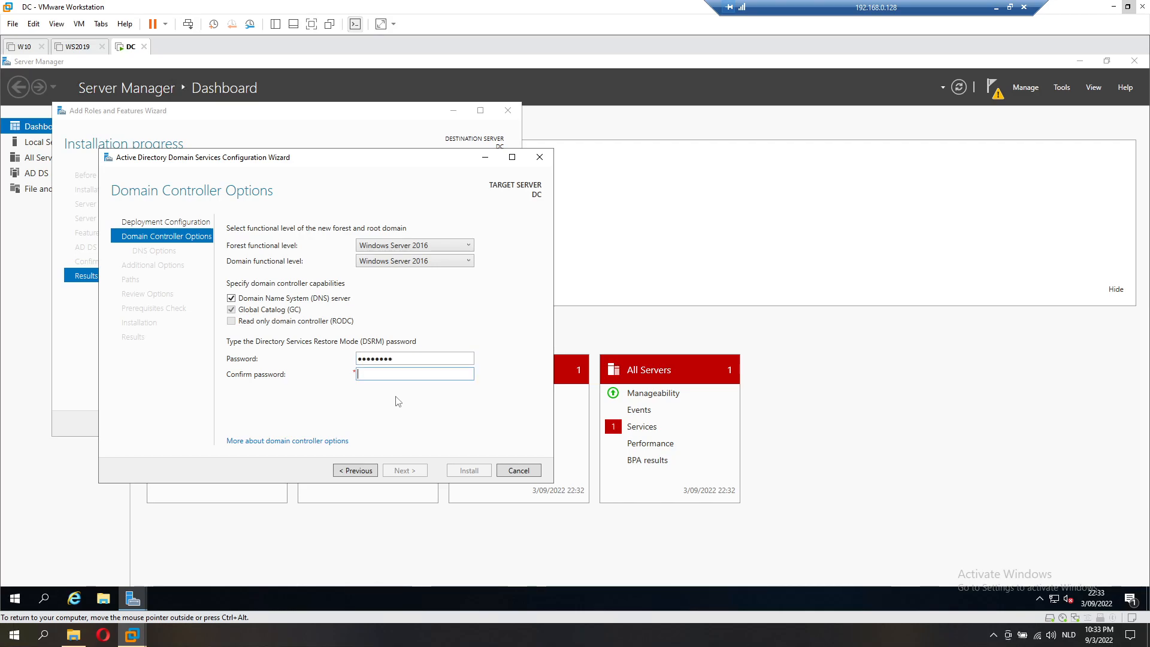
{"action": "type", "text": "Pa$$w0rd"}
{"action": "key", "text": "Return"}
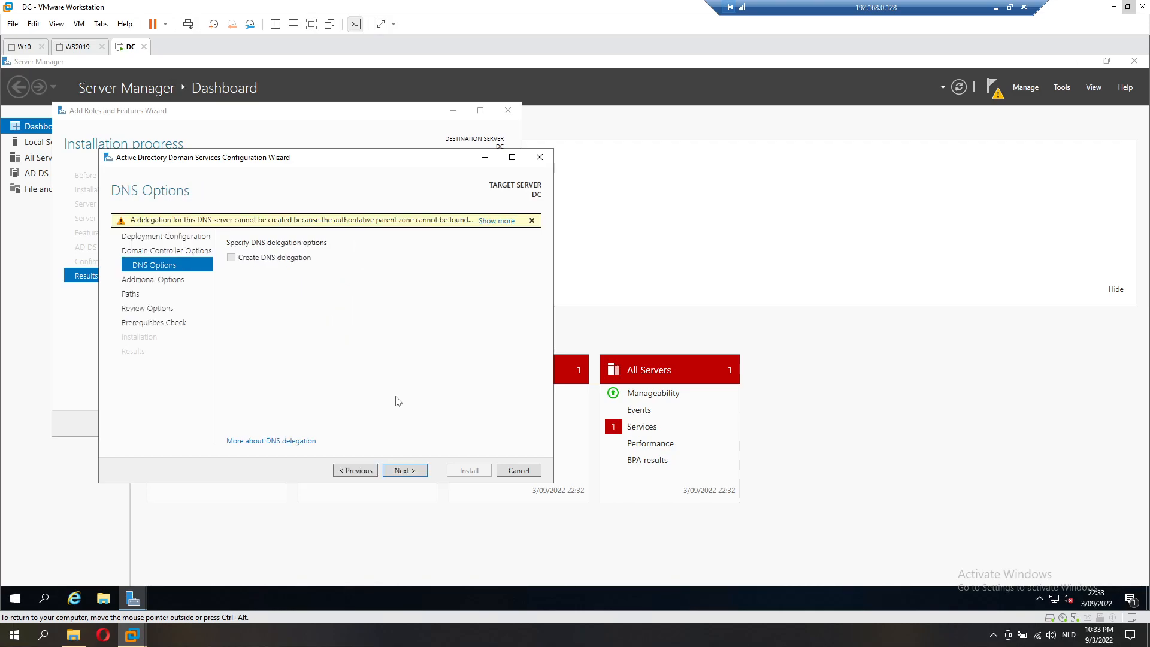
Step: Accept the default DNS options, NetBIOS name TEST, paths and review settings to run prerequisite checks
{"action": "left_click", "coordinate": [403, 472]}
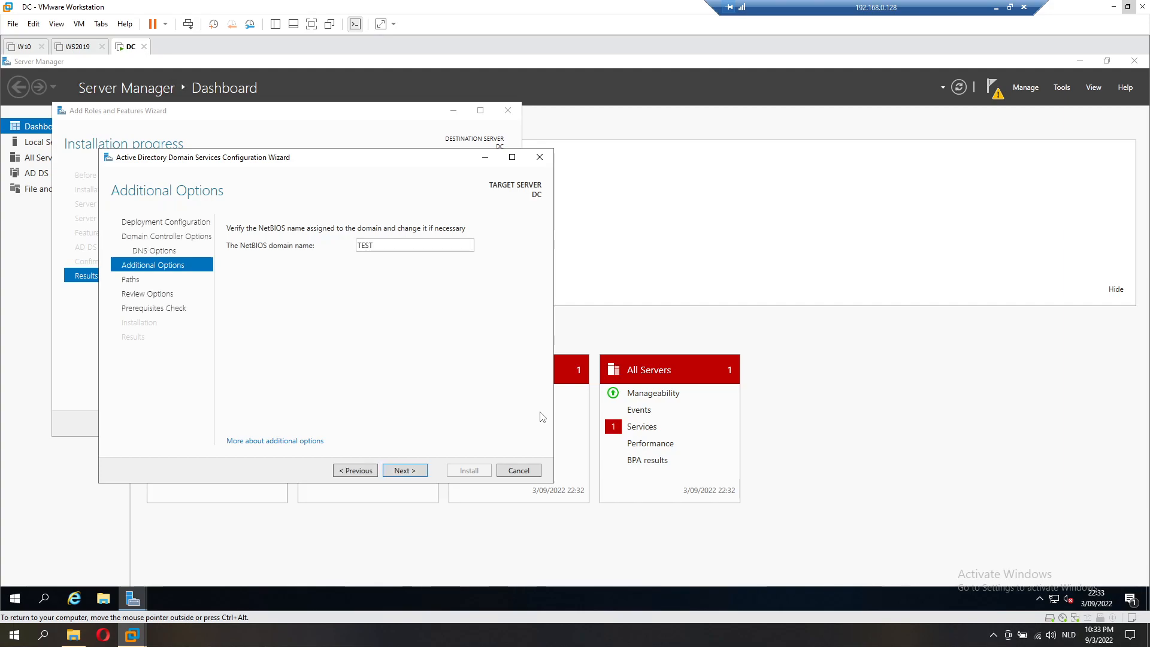
{"action": "left_click", "coordinate": [406, 469]}
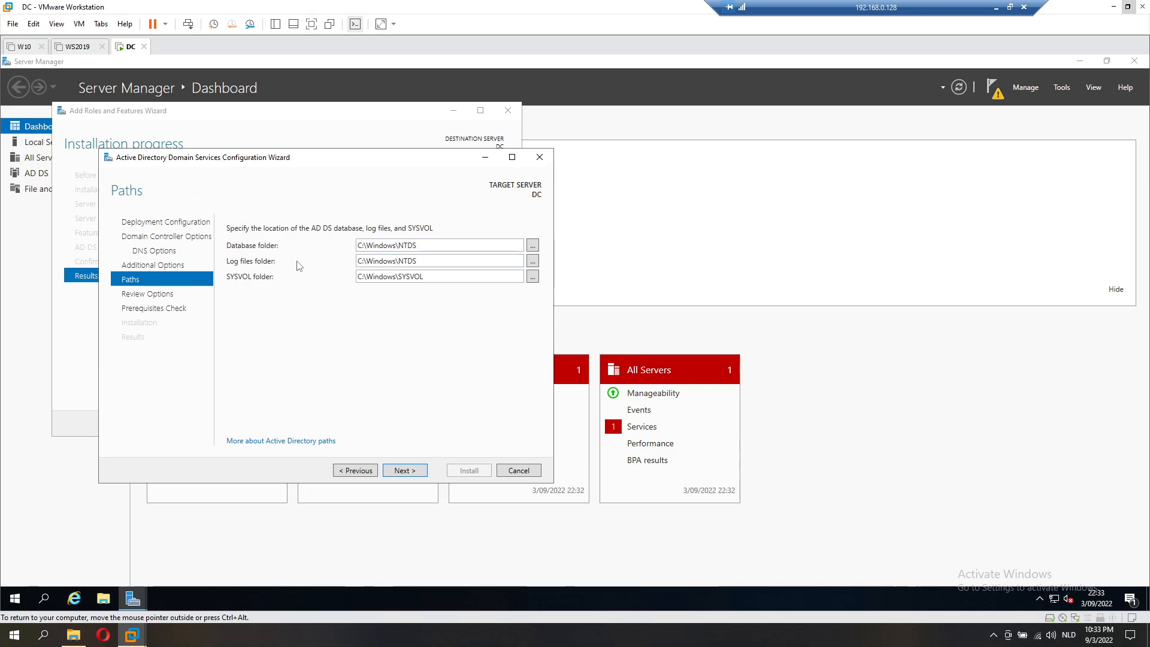
{"action": "left_click", "coordinate": [413, 470]}
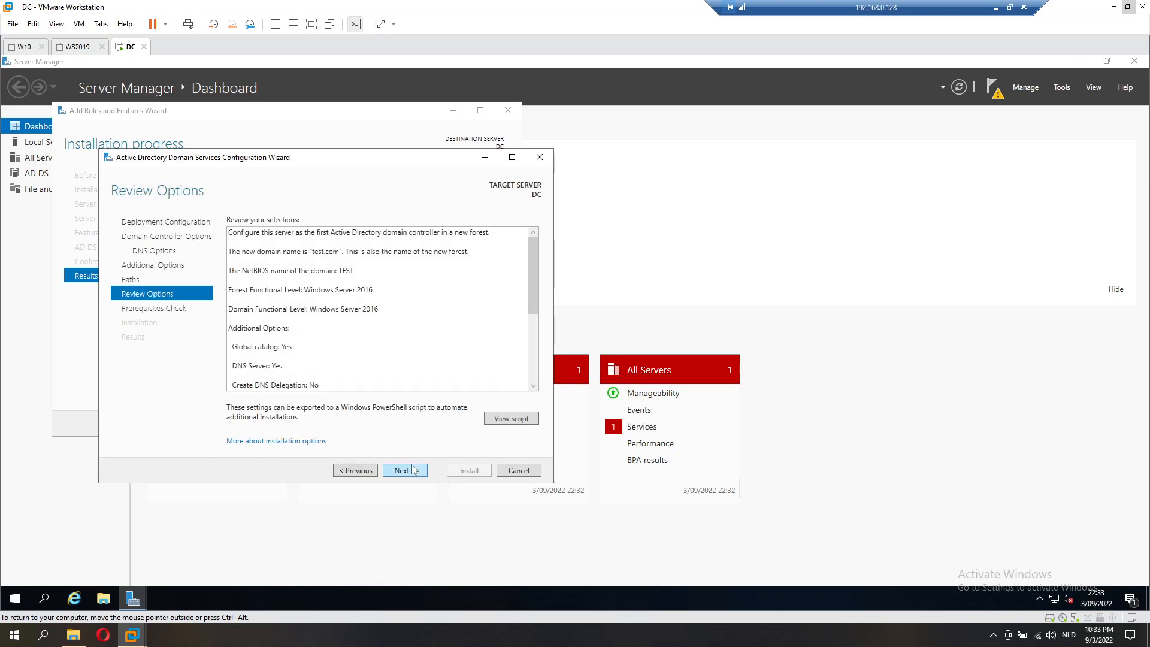
{"action": "left_click", "coordinate": [413, 470]}
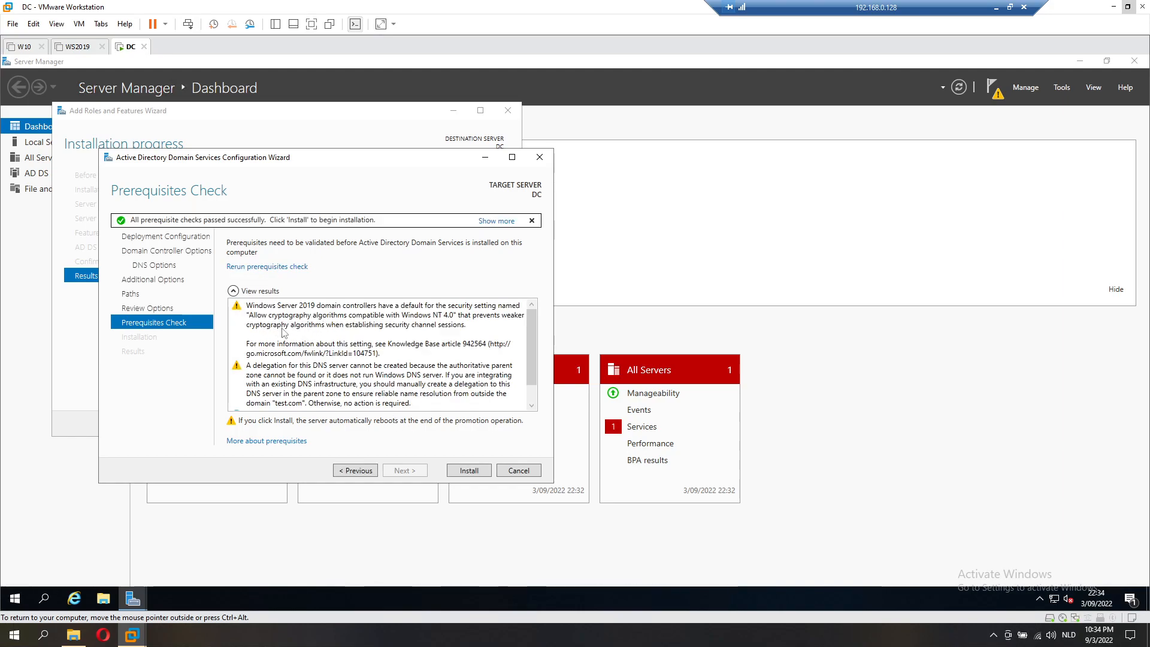
Step: Install the domain controller promotion, then show Server Manager's Local Server page
{"action": "left_click", "coordinate": [457, 471]}
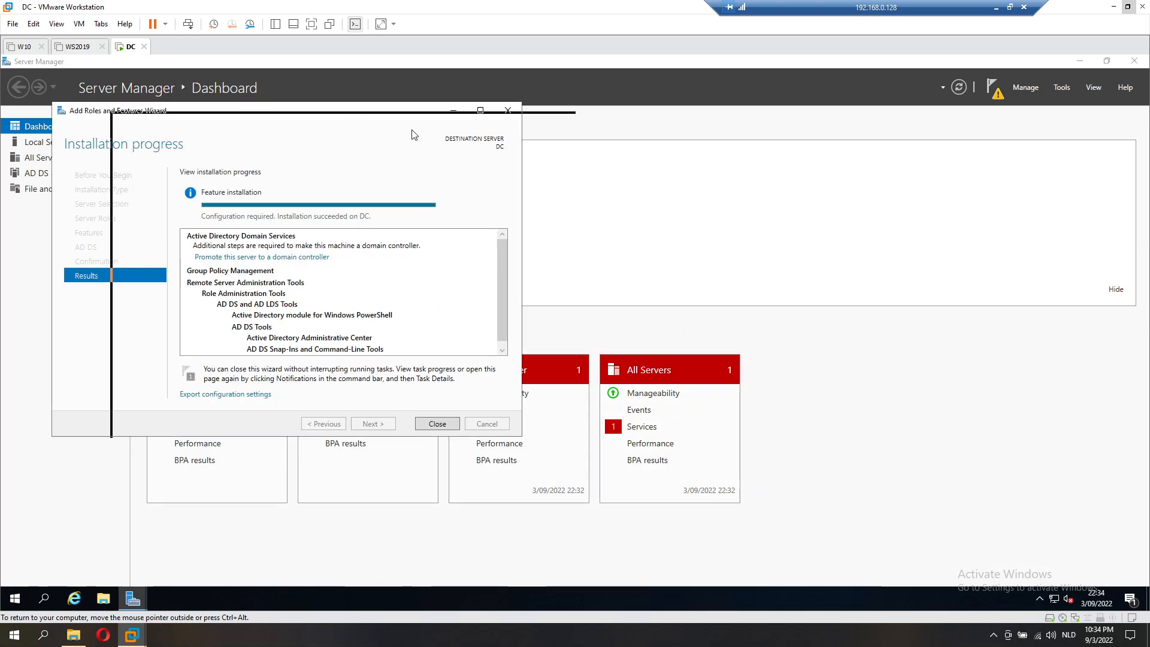
{"action": "left_click", "coordinate": [57, 142]}
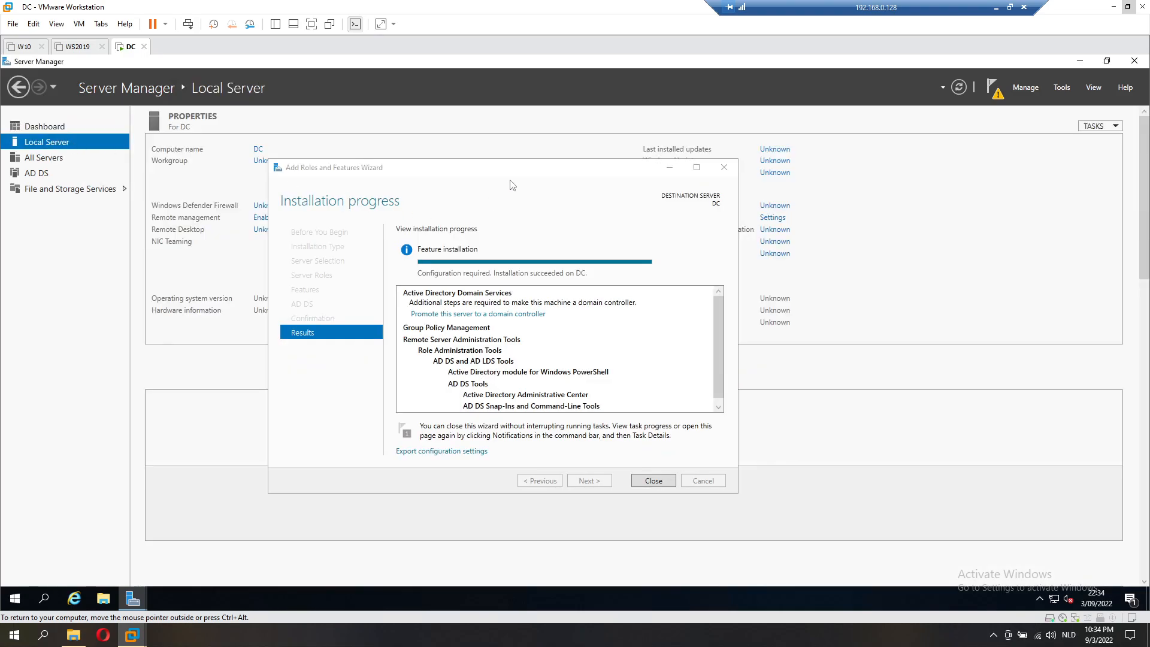
Step: Enable Remote Desktop on DC with 'Allow remote connections to this computer'
{"action": "left_click_drag", "start_coordinate": [749, 397], "coordinate": [781, 586]}
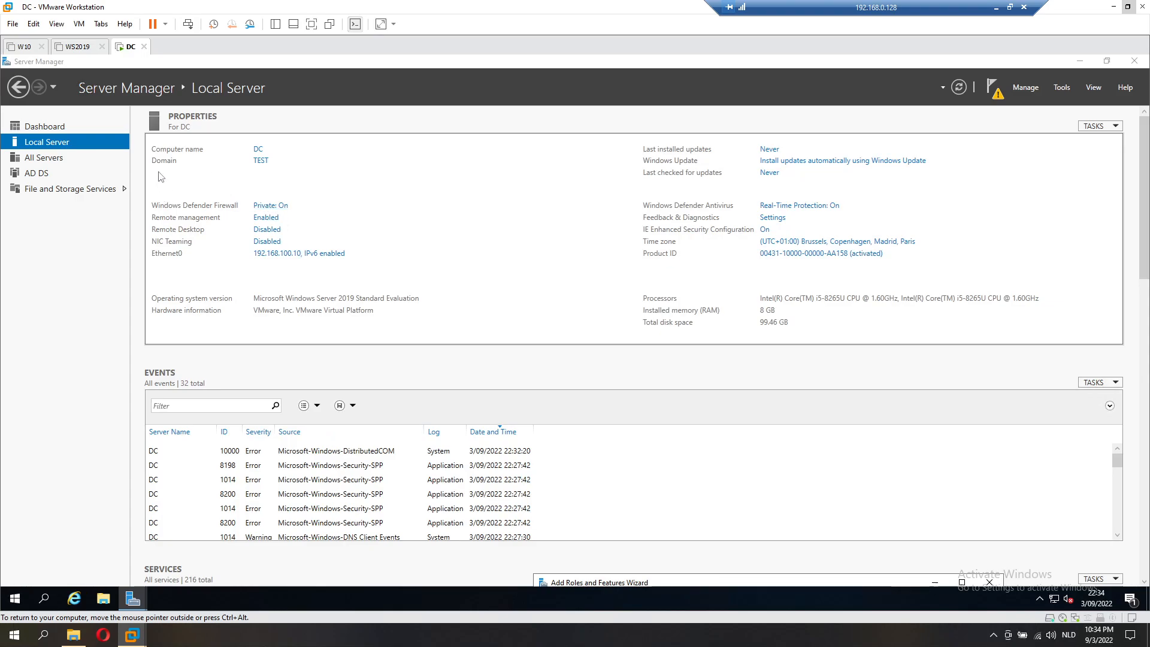
{"action": "left_click", "coordinate": [273, 232]}
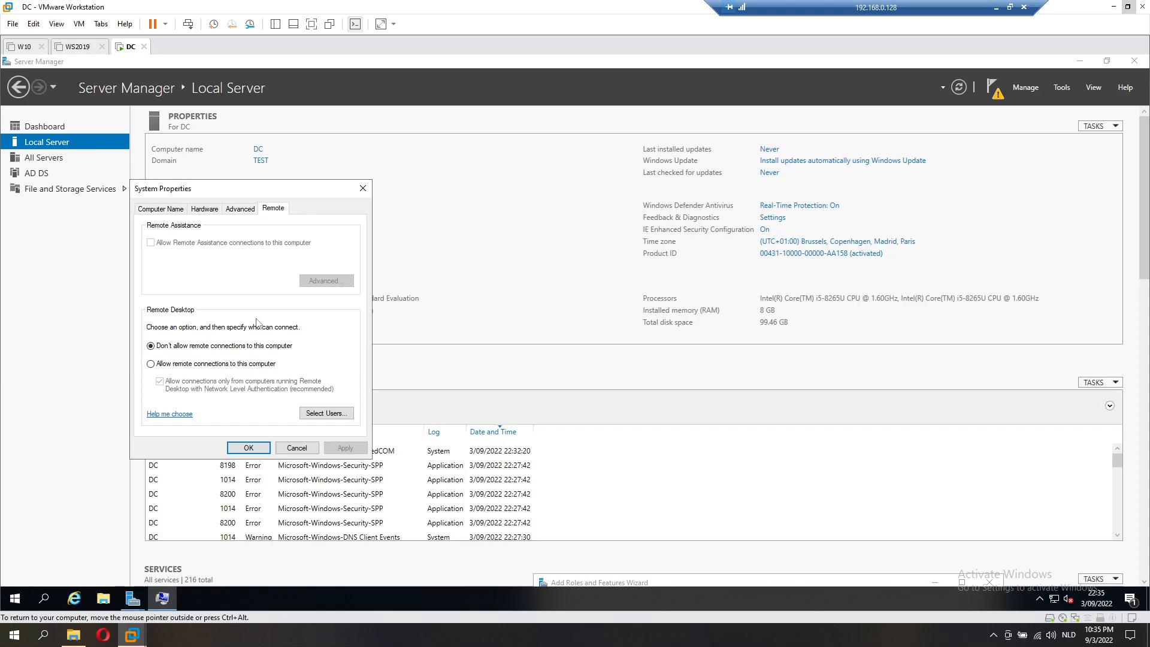
{"action": "left_click", "coordinate": [220, 363]}
{"action": "left_click", "coordinate": [261, 326]}
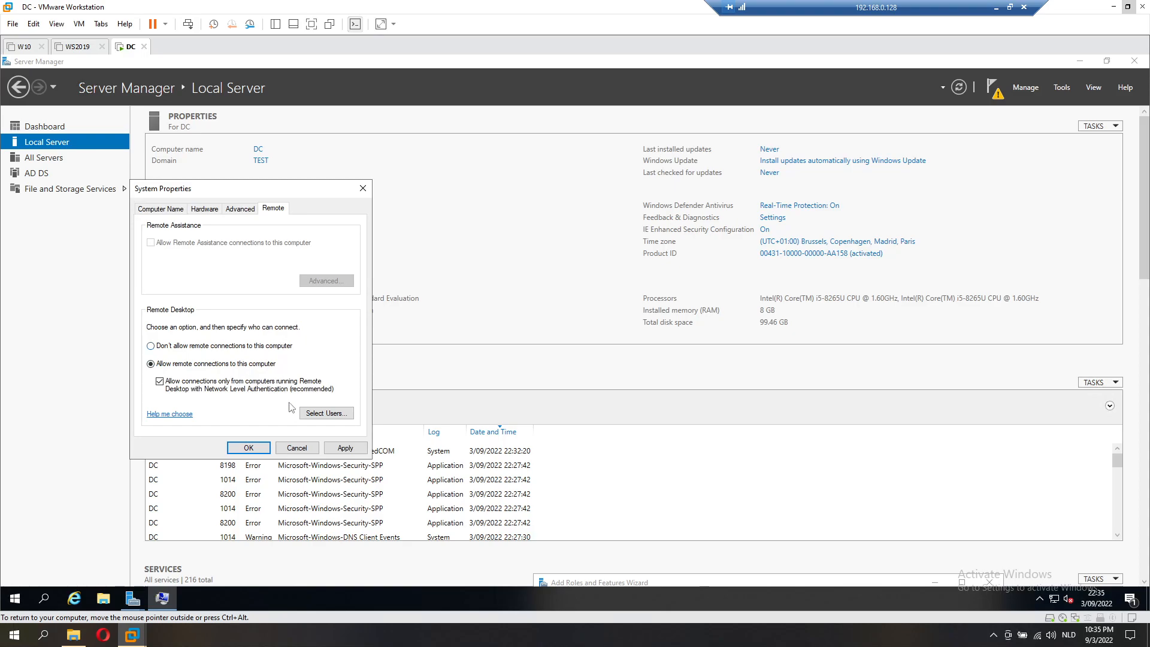
{"action": "left_click", "coordinate": [261, 450]}
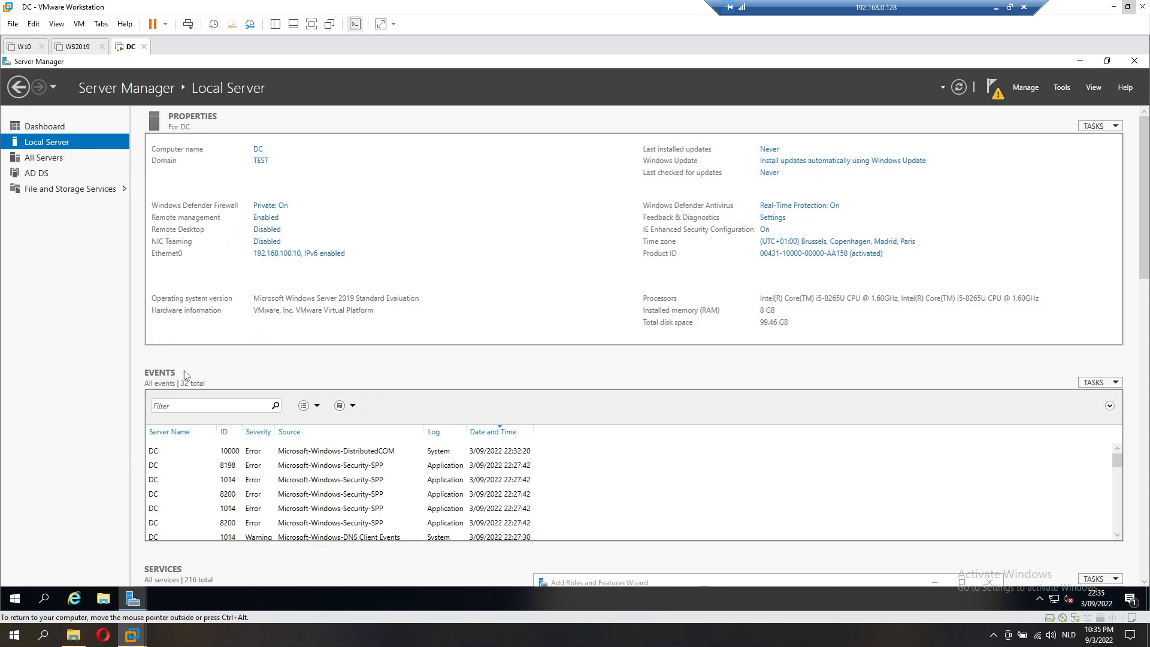
Step: Browse All Servers, AD DS and File and Storage Services to Disks, then return to the AD DS wizard
{"action": "left_click", "coordinate": [60, 160]}
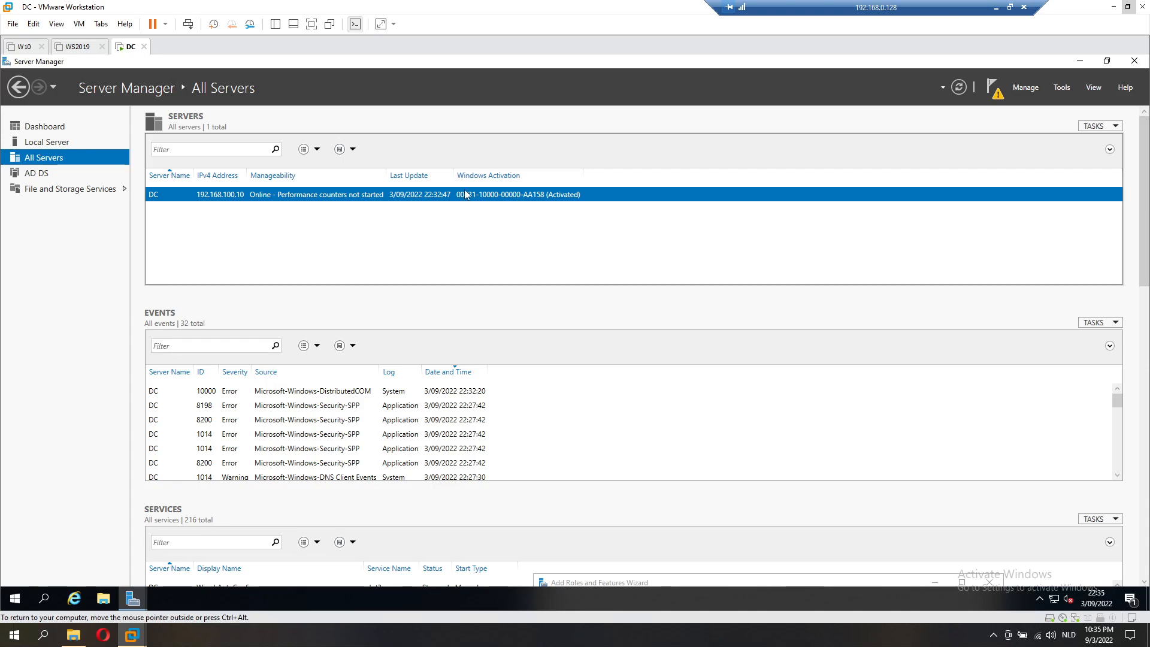
{"action": "left_click", "coordinate": [70, 173]}
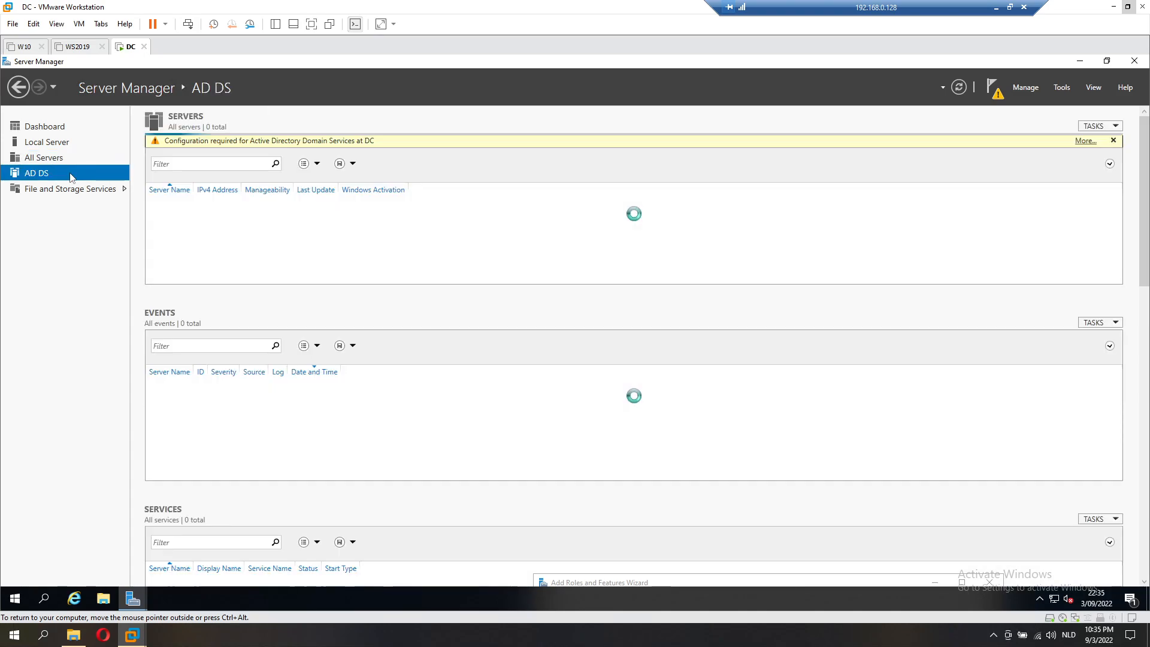
{"action": "left_click", "coordinate": [91, 189]}
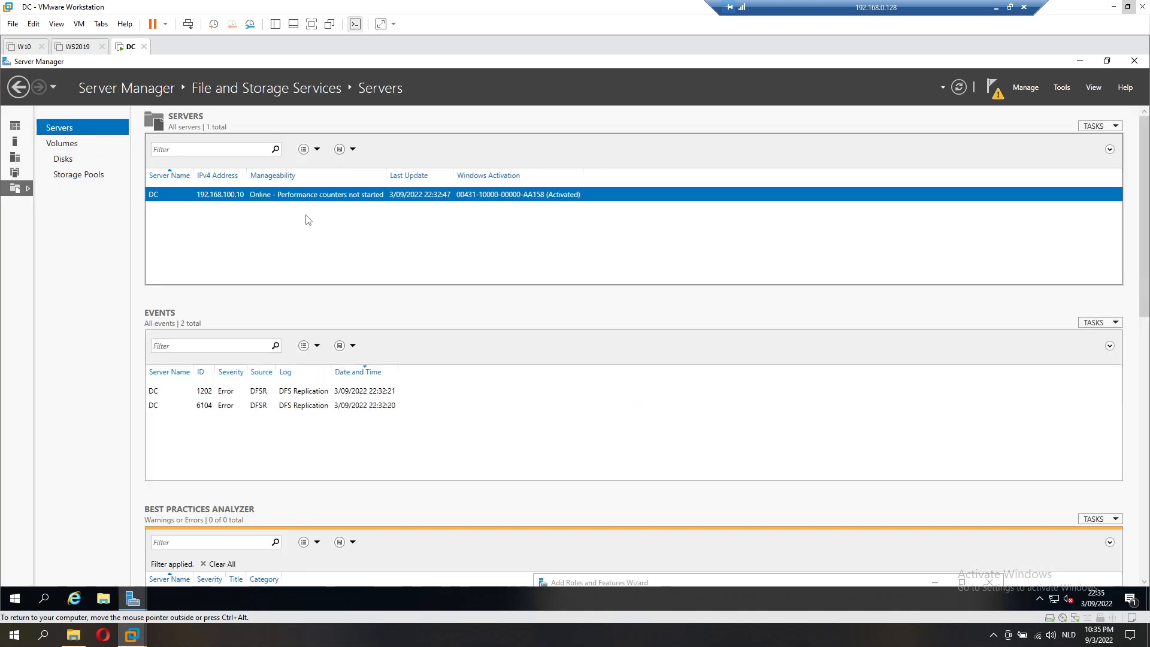
{"action": "left_click", "coordinate": [63, 159]}
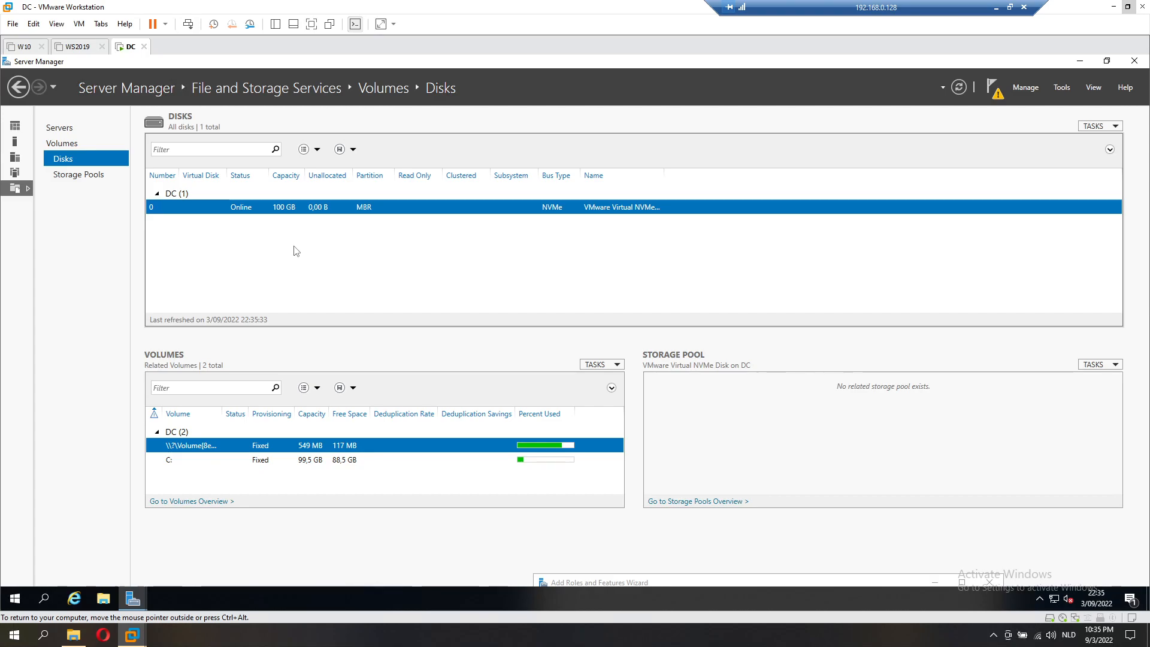
{"action": "mouse_move", "coordinate": [132, 608]}
{"action": "left_click", "coordinate": [254, 538]}
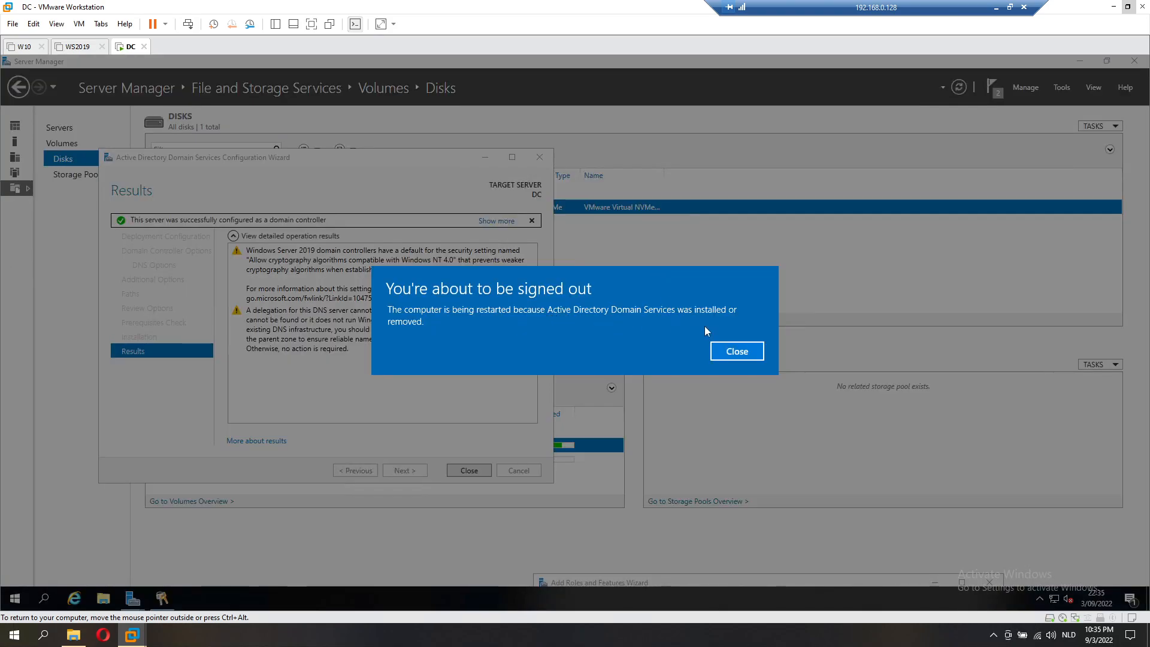
Step: Close the sign-out notice, the AD DS configuration wizard and the Add Roles and Features Wizard
{"action": "left_click", "coordinate": [730, 350]}
{"action": "left_click", "coordinate": [468, 470]}
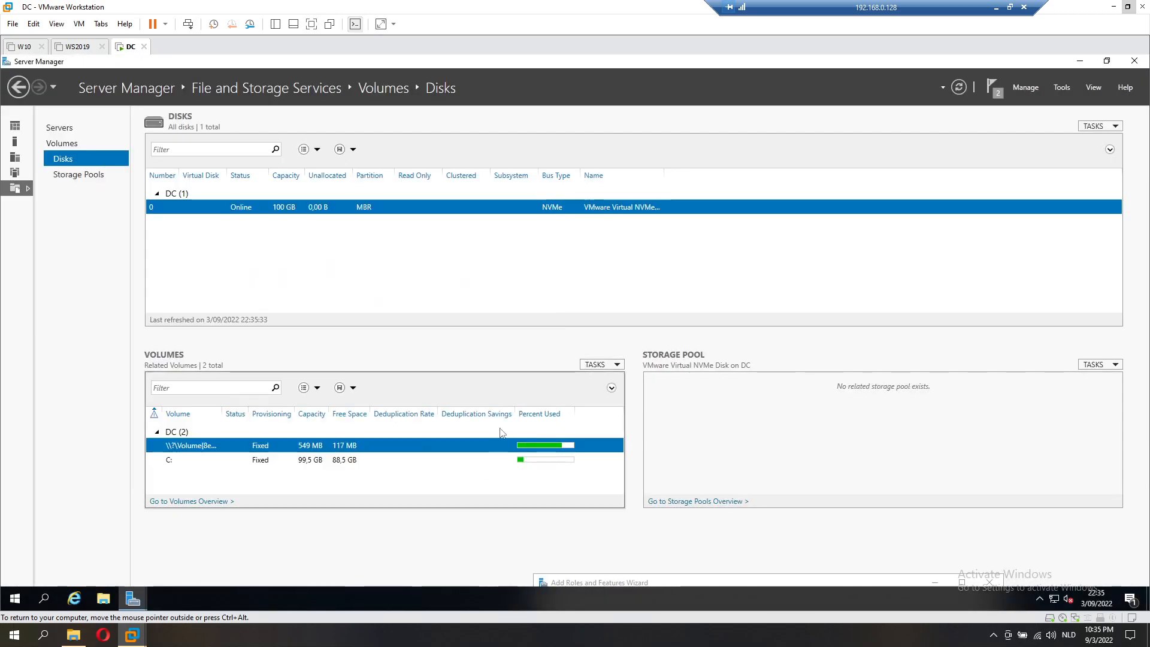
{"action": "mouse_move", "coordinate": [132, 598]}
{"action": "left_click", "coordinate": [205, 557]}
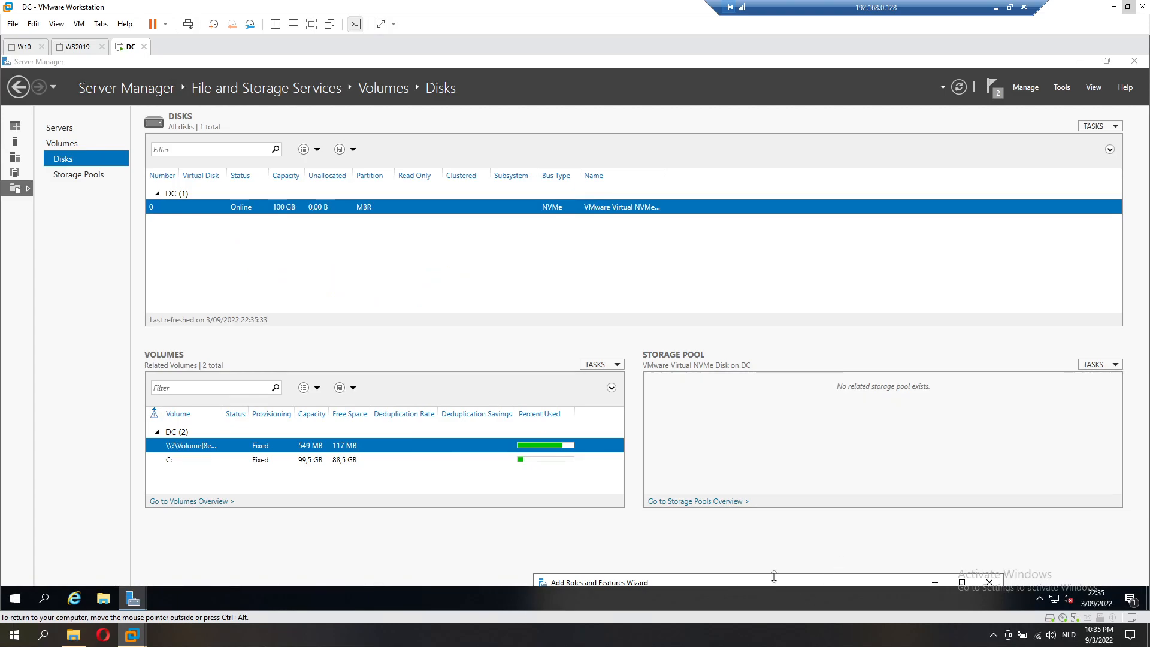
{"action": "left_click_drag", "start_coordinate": [757, 584], "coordinate": [562, 149]}
{"action": "left_click", "coordinate": [707, 462]}
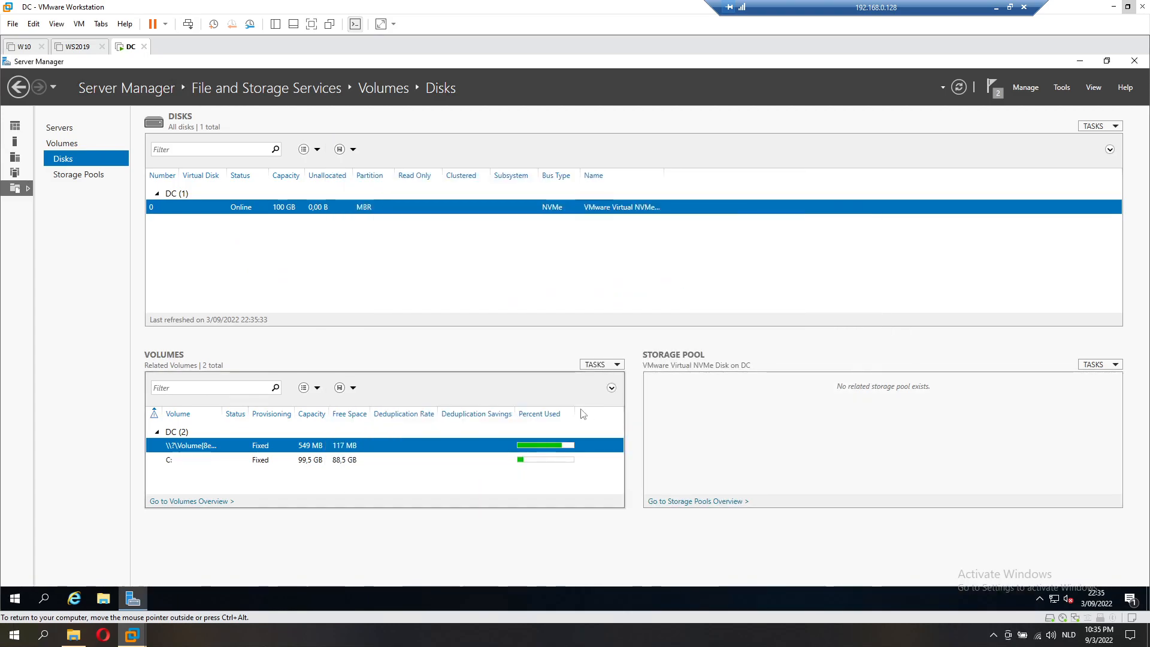